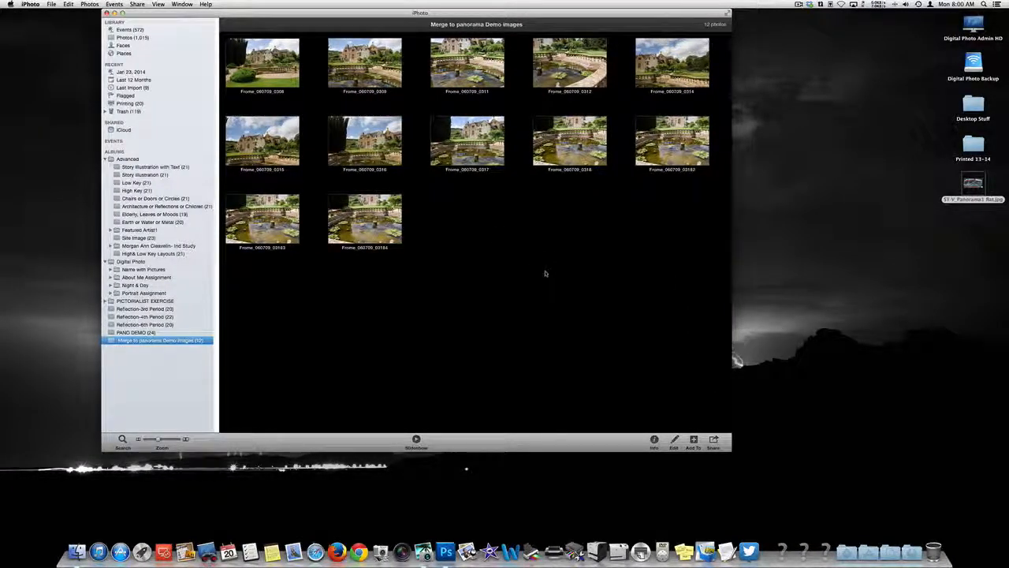
Step: Switch to Photoshop and start the Photomerge automation
left_click(445, 552)
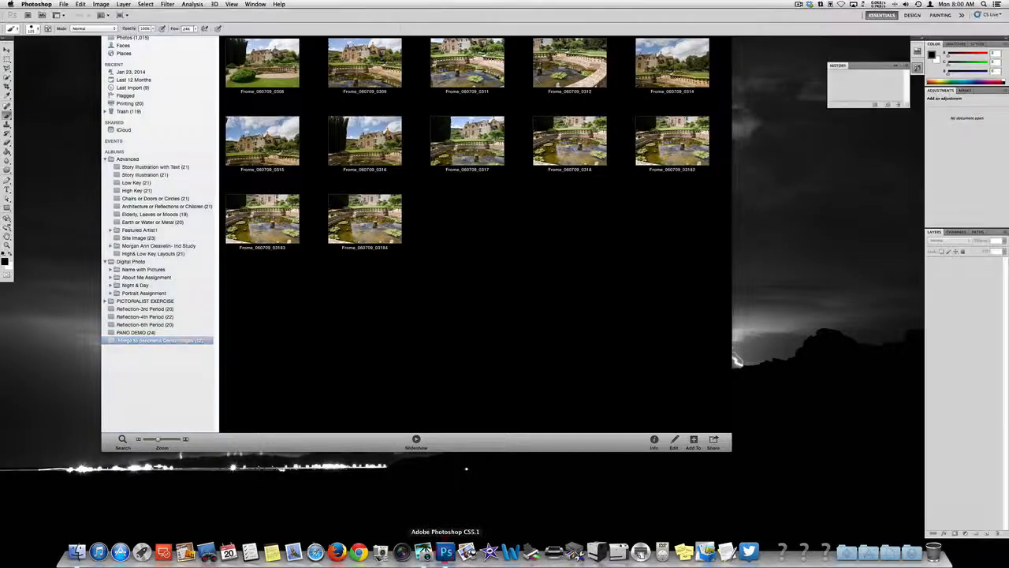
left_click(65, 4)
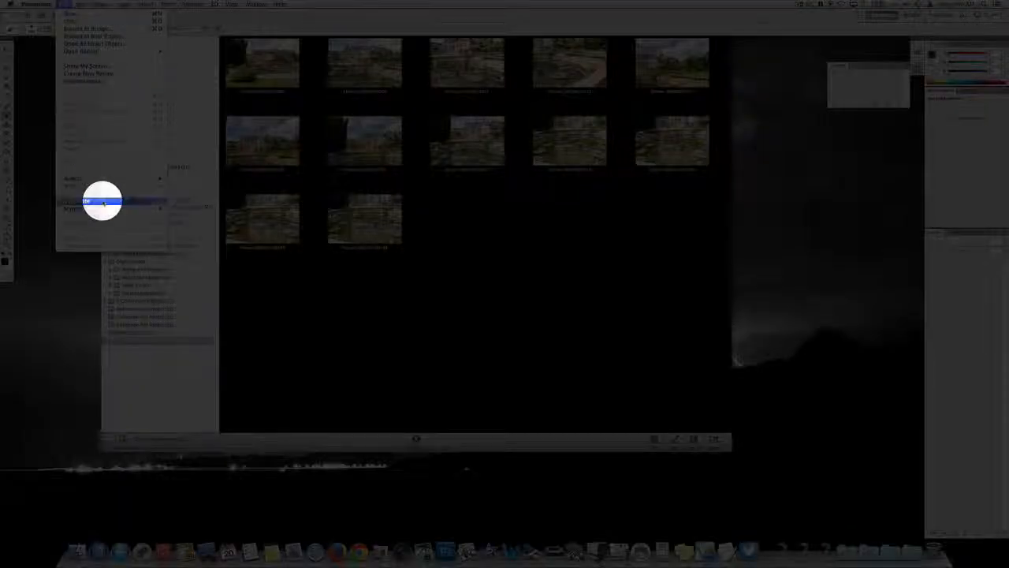
mouse_move(102, 202)
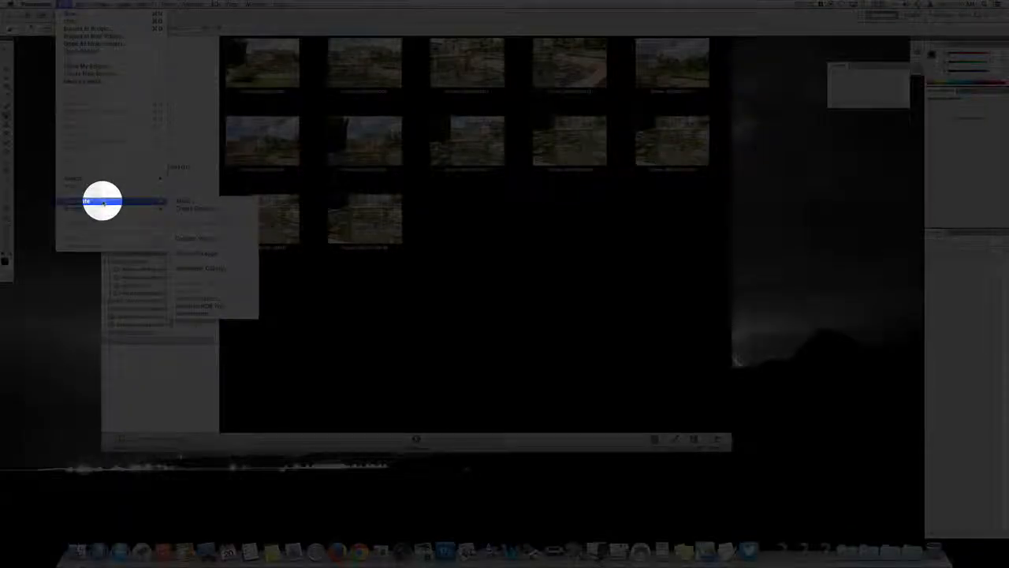
left_click(194, 311)
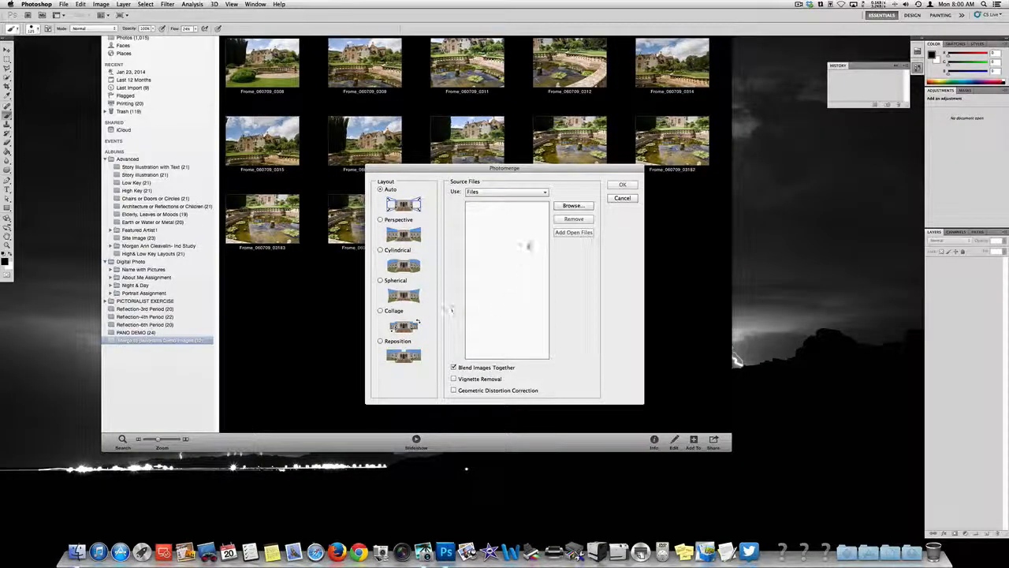
Step: Browse for Photomerge source files in the Photos library's "Merge to panorama Demo images" album
left_click(565, 206)
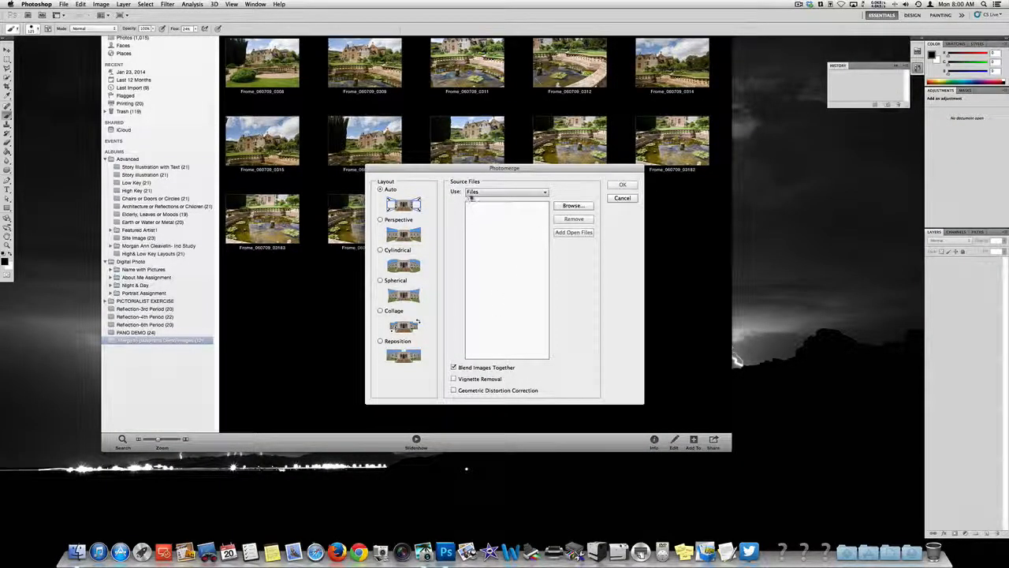
left_click(573, 206)
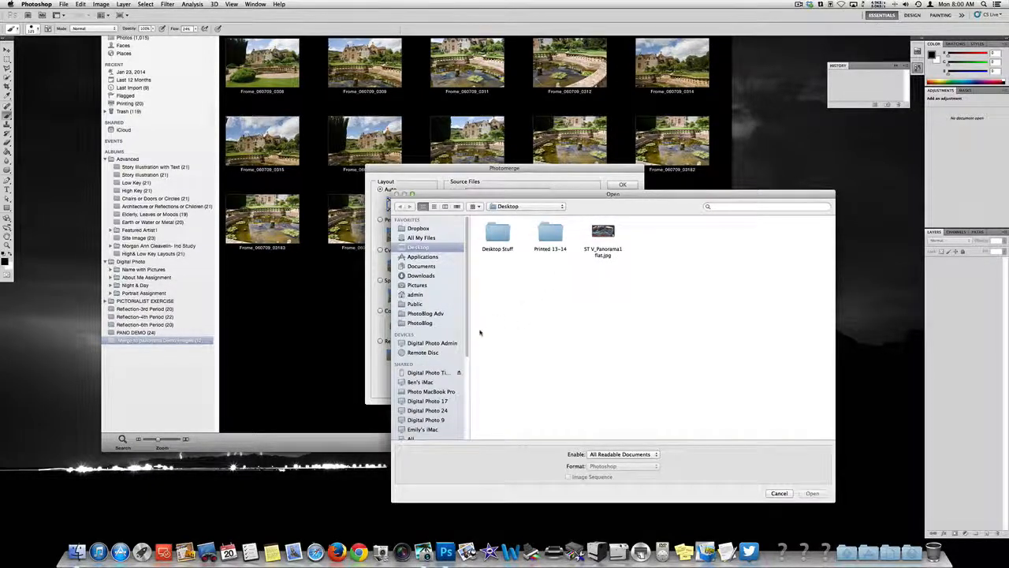
left_click_drag(467, 306, 467, 359)
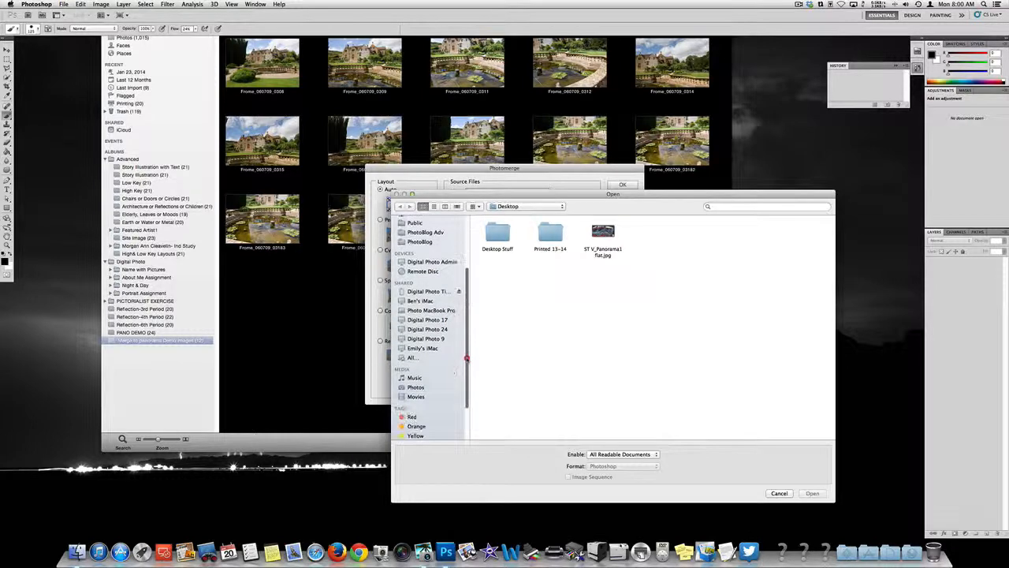
left_click(416, 387)
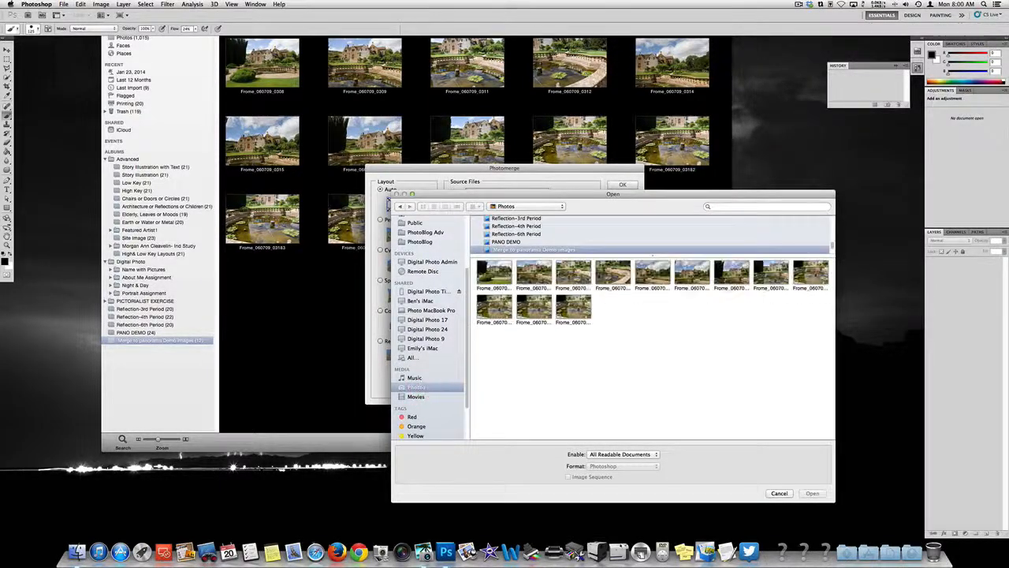
scroll(553, 244, "up", 5)
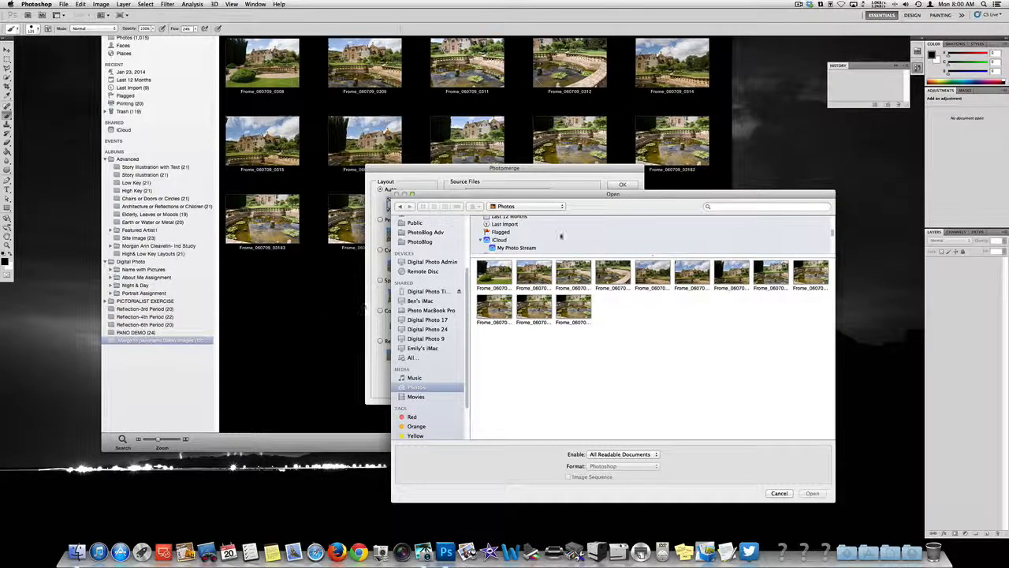
scroll(561, 235, "down", 5)
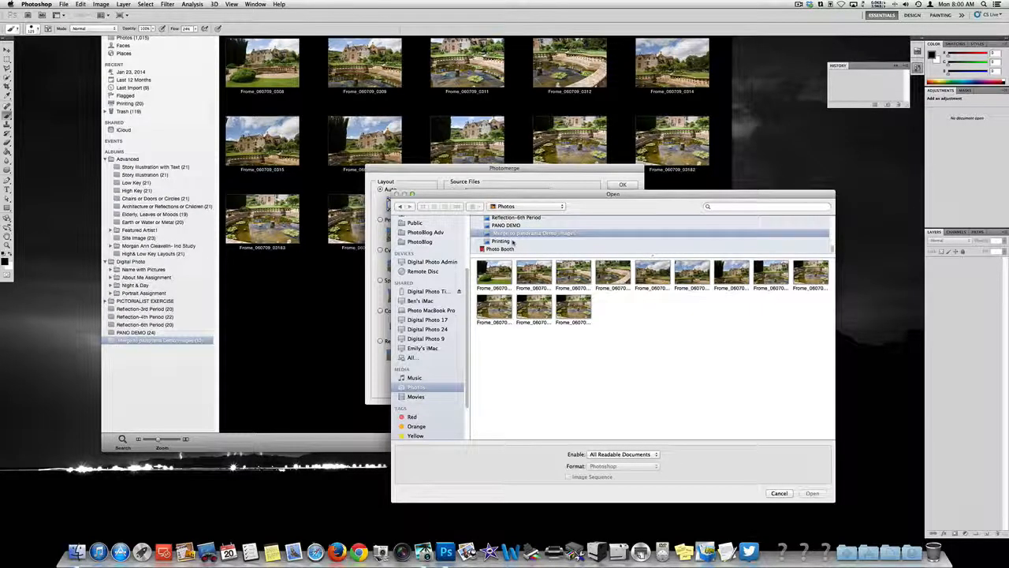
left_click(513, 241)
left_click(512, 235)
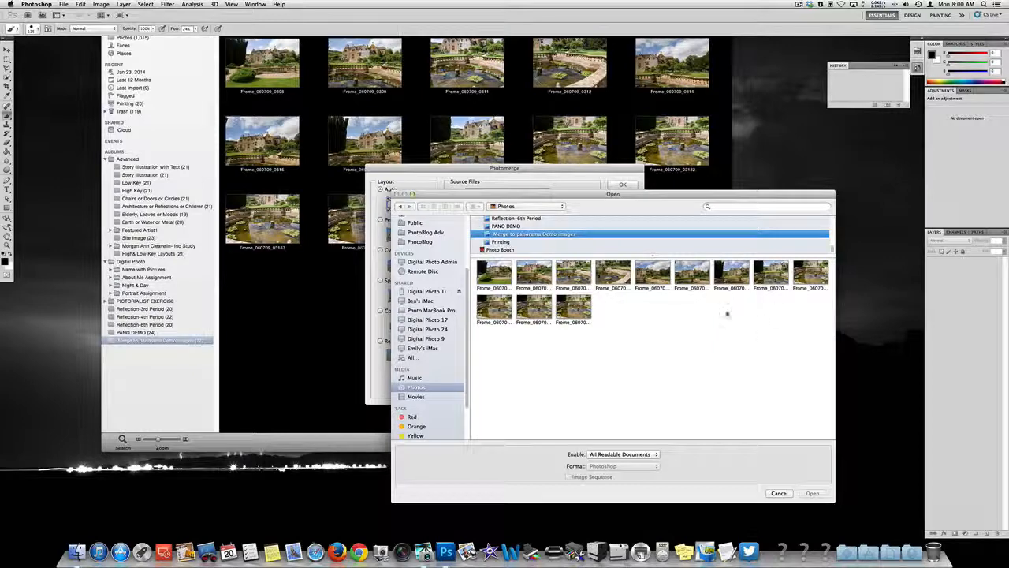
Step: Add all photos of the album as source files and merge them with the Auto layout and image blending
left_click_drag(821, 316, 478, 260)
left_click_drag(534, 272, 490, 266)
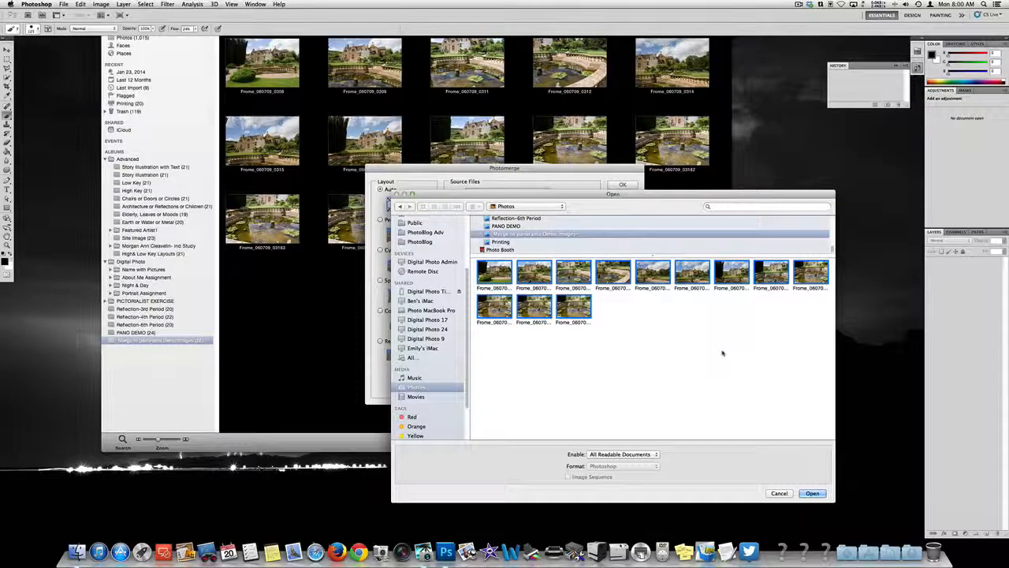
key("super+a")
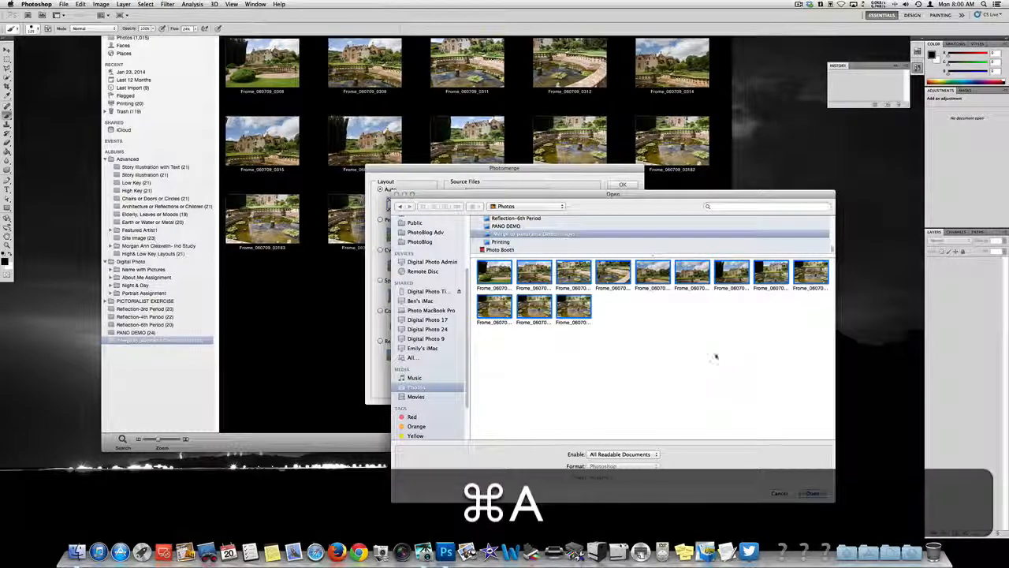
left_click(812, 492)
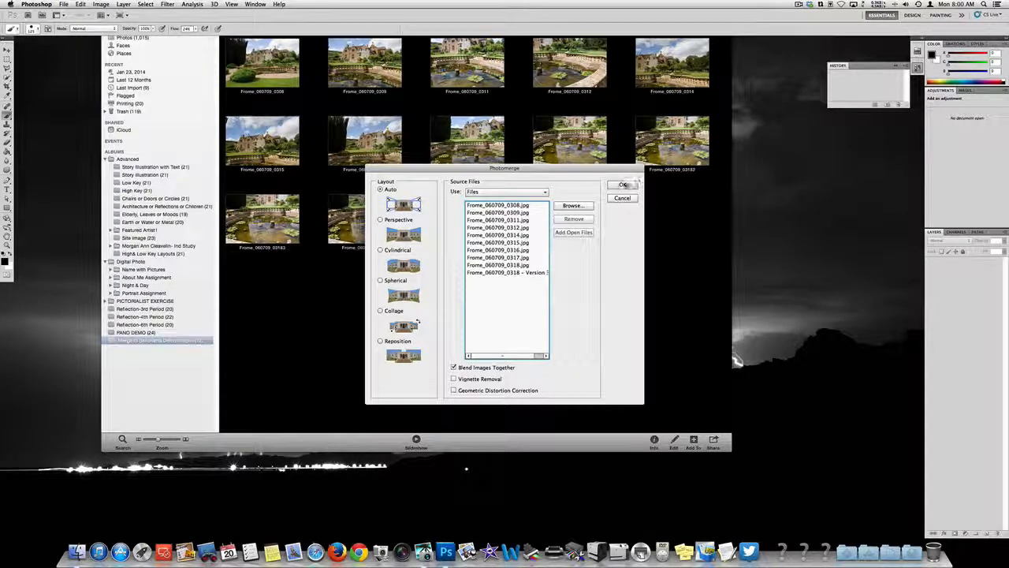
left_click(622, 185)
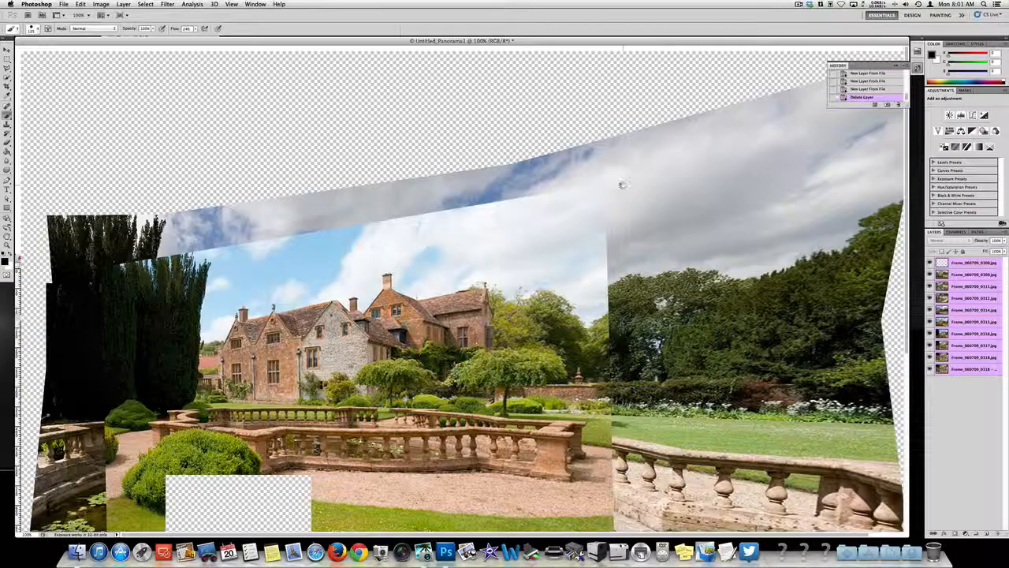
Step: Fit the merged panorama in view and flatten all its layers into a single background
key("super+0")
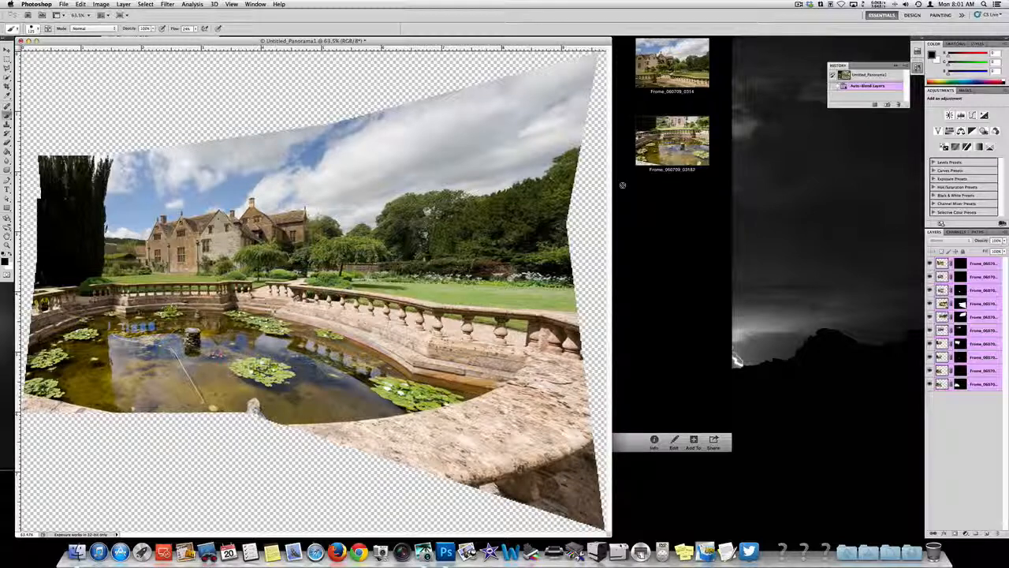
left_click_drag(216, 41, 383, 36)
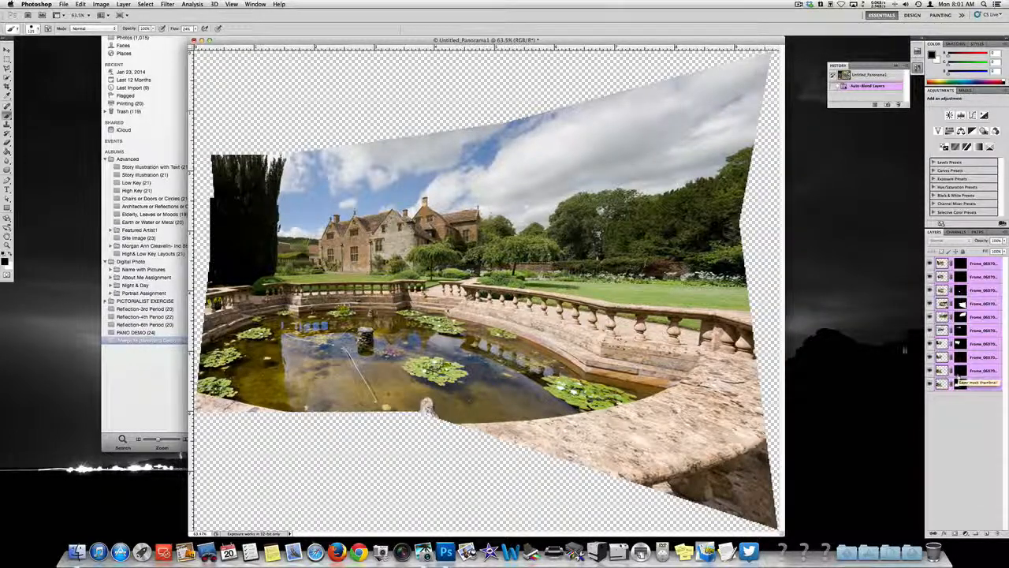
left_click(124, 4)
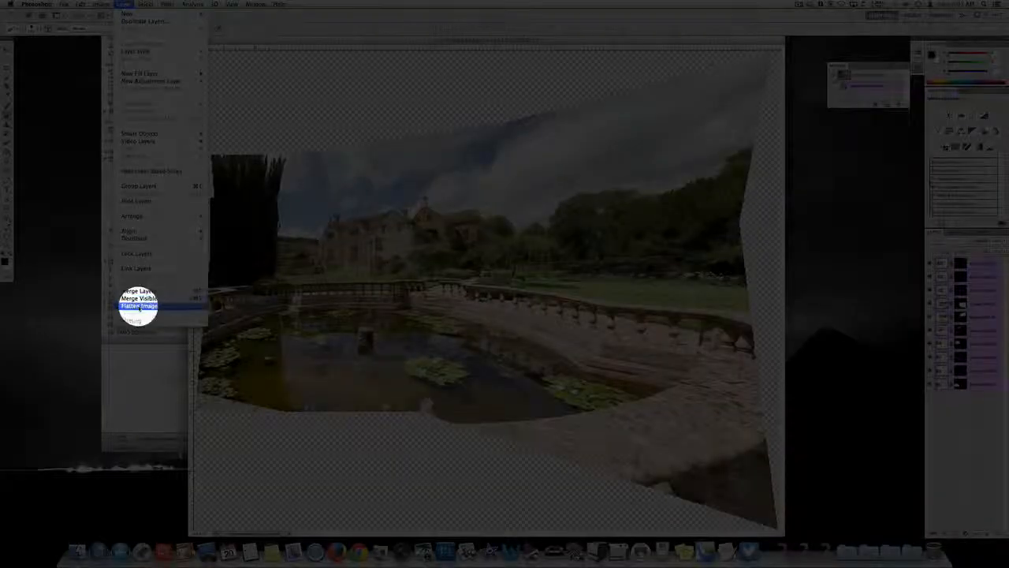
left_click(139, 306)
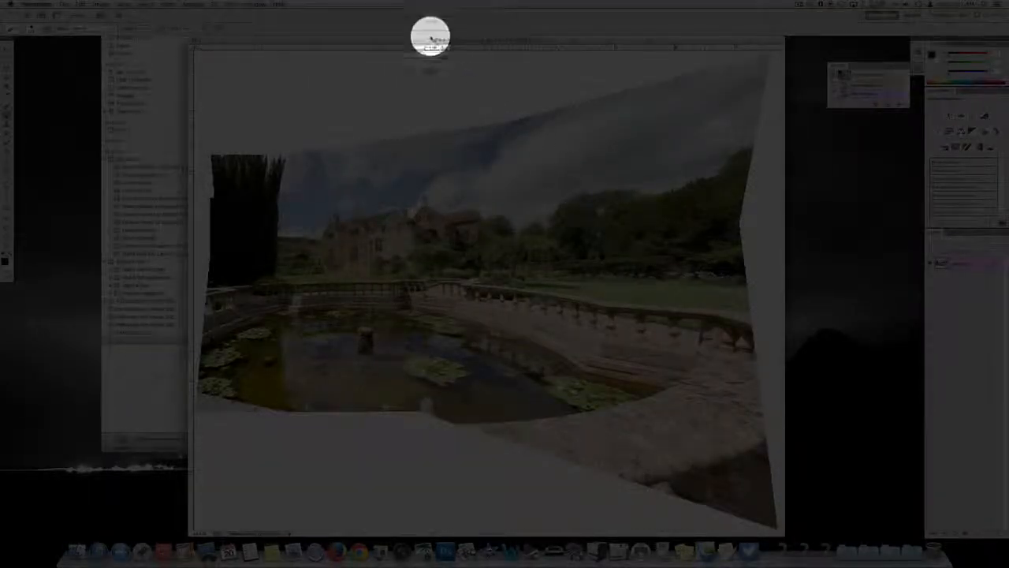
left_click_drag(427, 39, 392, 41)
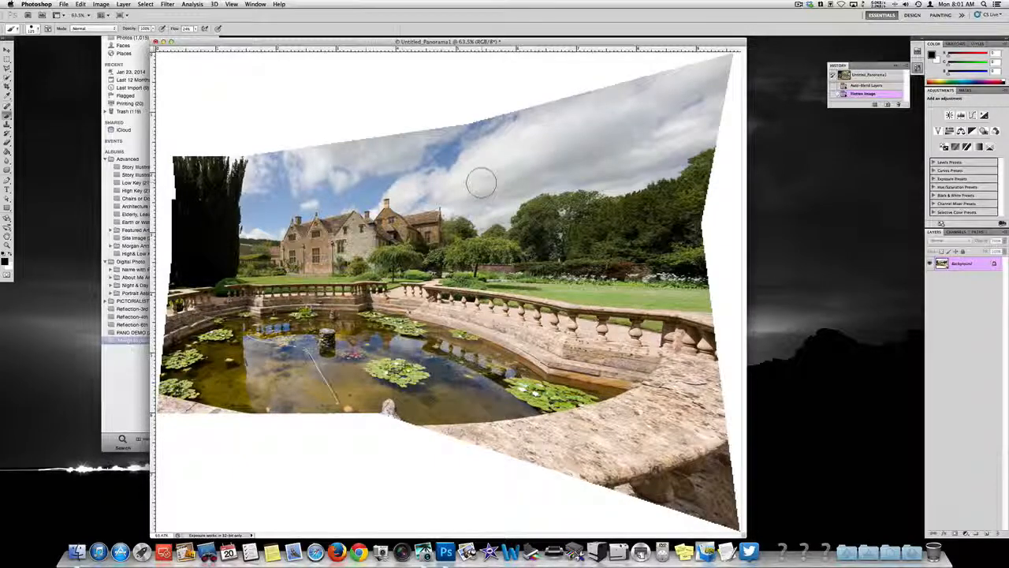
Step: Select the entire canvas and warp the panorama's upper-left corner, top edge and left edge outward over the white areas
key("super+a")
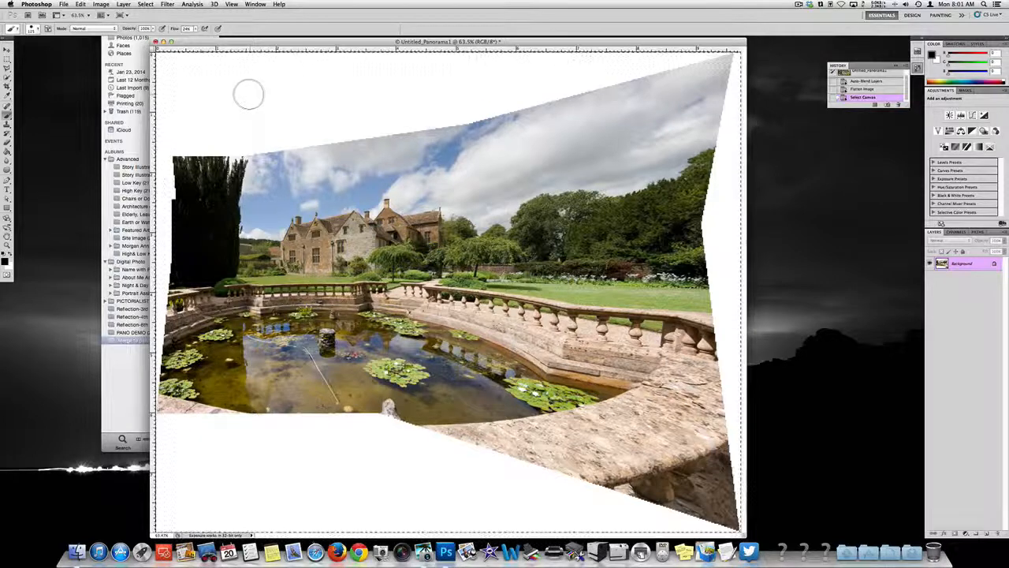
left_click(80, 4)
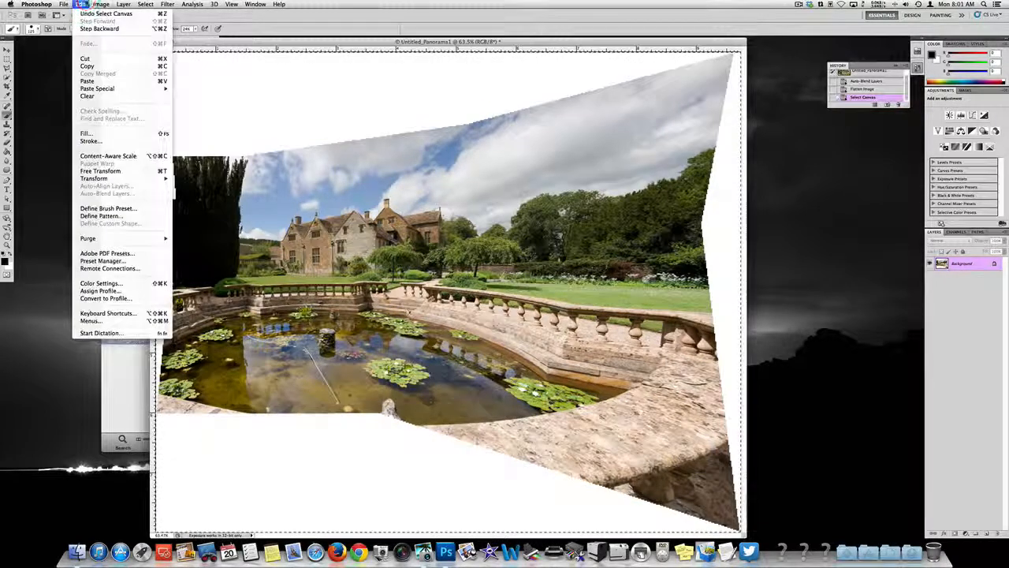
mouse_move(94, 178)
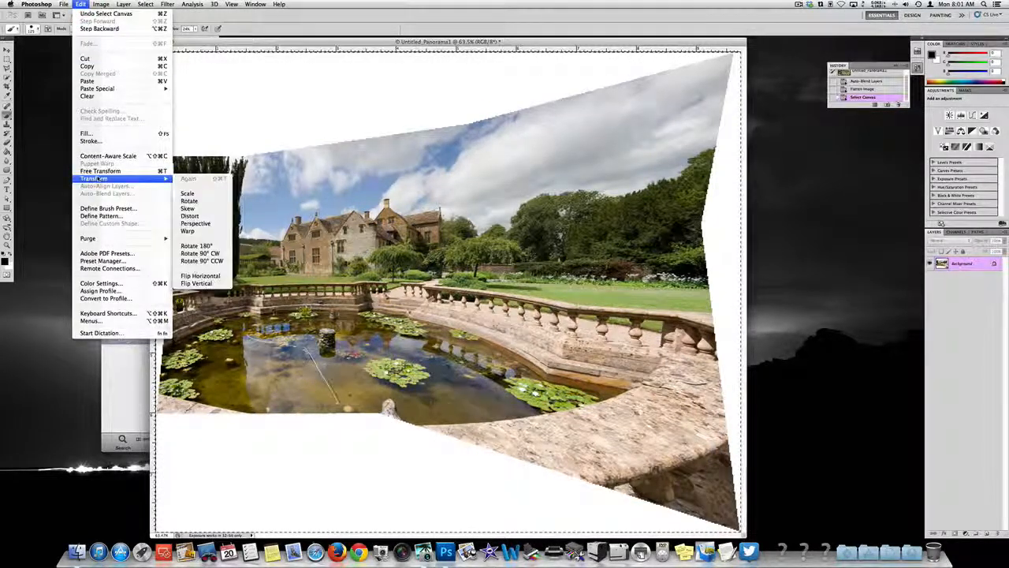
left_click(193, 231)
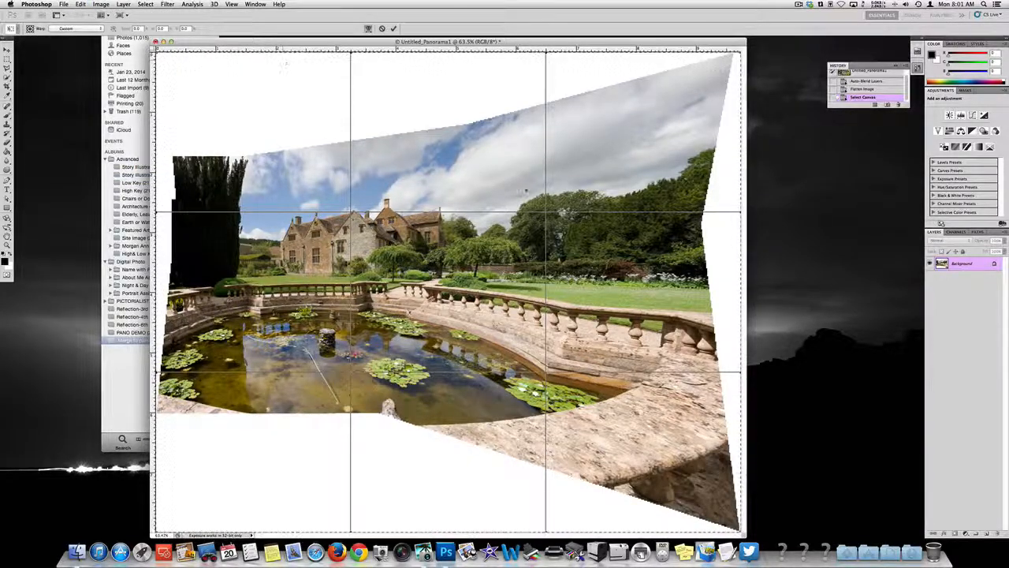
key("super")
key("super+minus")
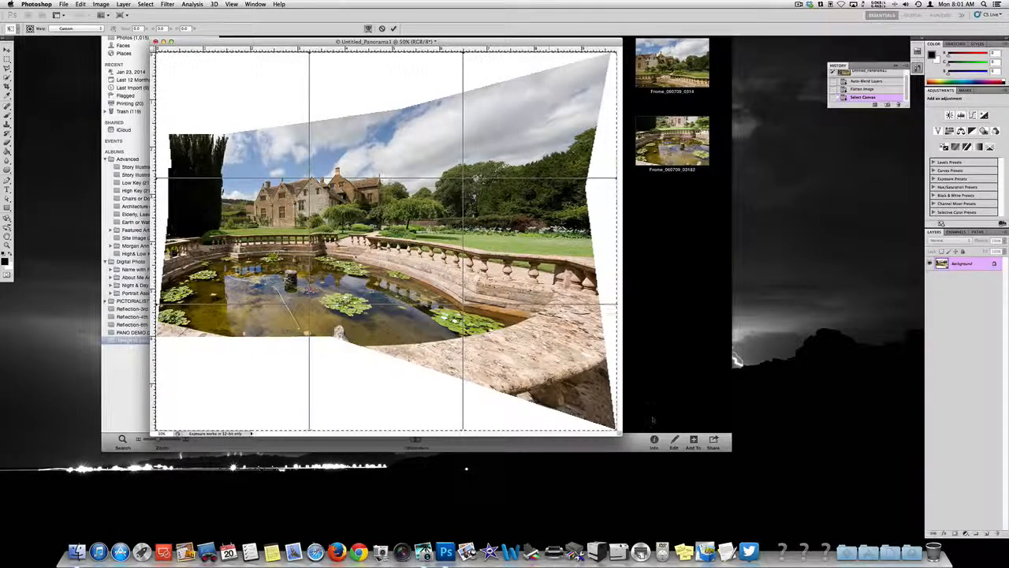
left_click_drag(621, 438, 747, 532)
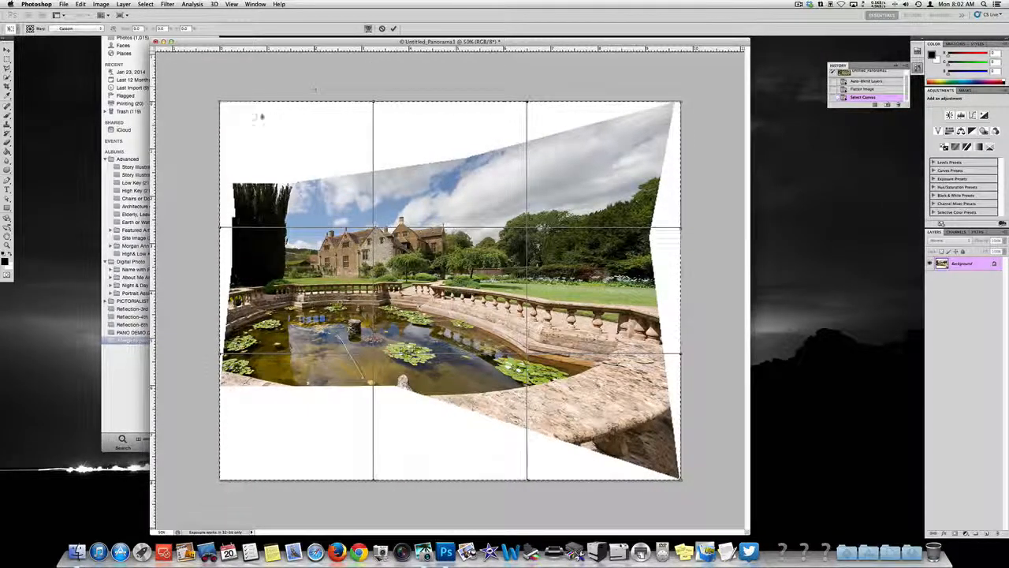
left_click_drag(220, 101, 201, 67)
left_click_drag(362, 103, 371, 55)
left_click_drag(203, 67, 190, 46)
left_click_drag(221, 229, 196, 227)
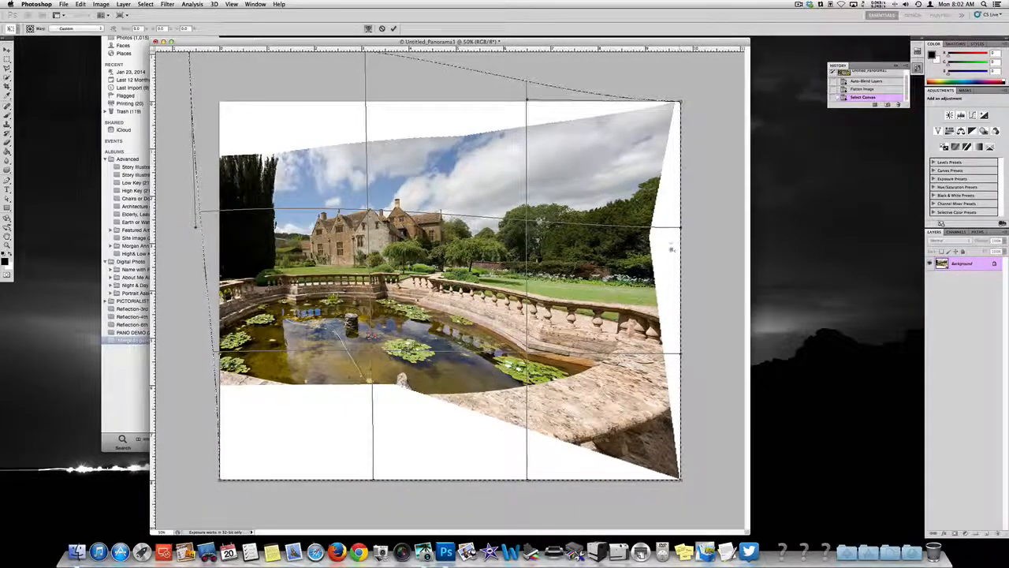
Step: Bulge the right edge of the warp mesh outward until the image covers the white gap on that side
left_click_drag(651, 229, 728, 227)
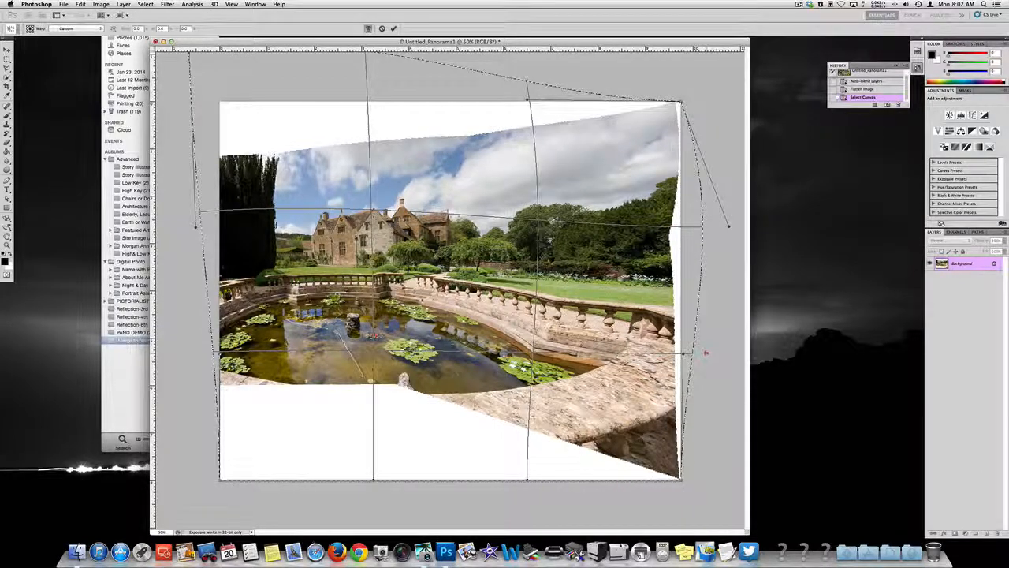
left_click_drag(705, 352, 703, 361)
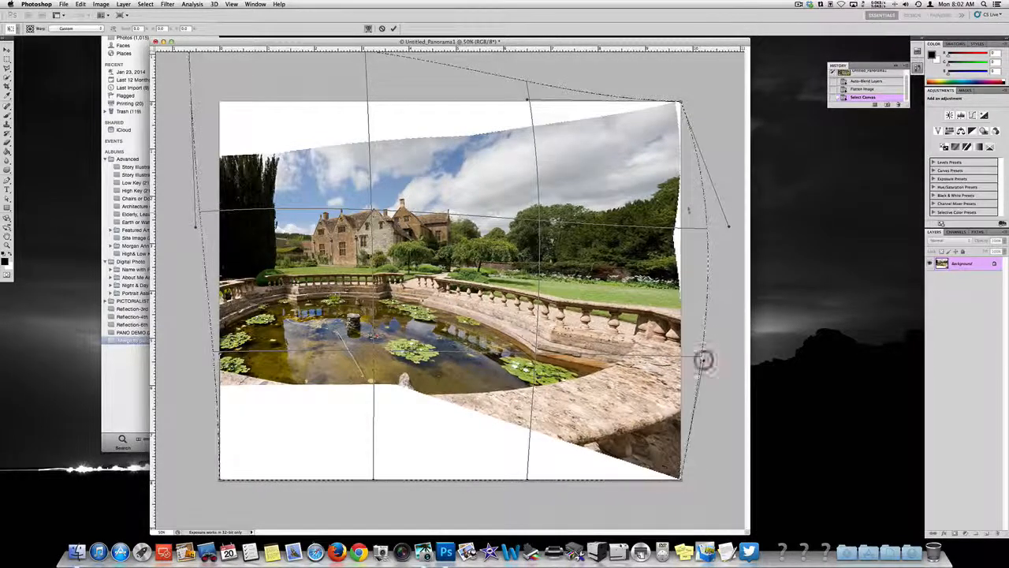
left_click_drag(725, 226, 752, 221)
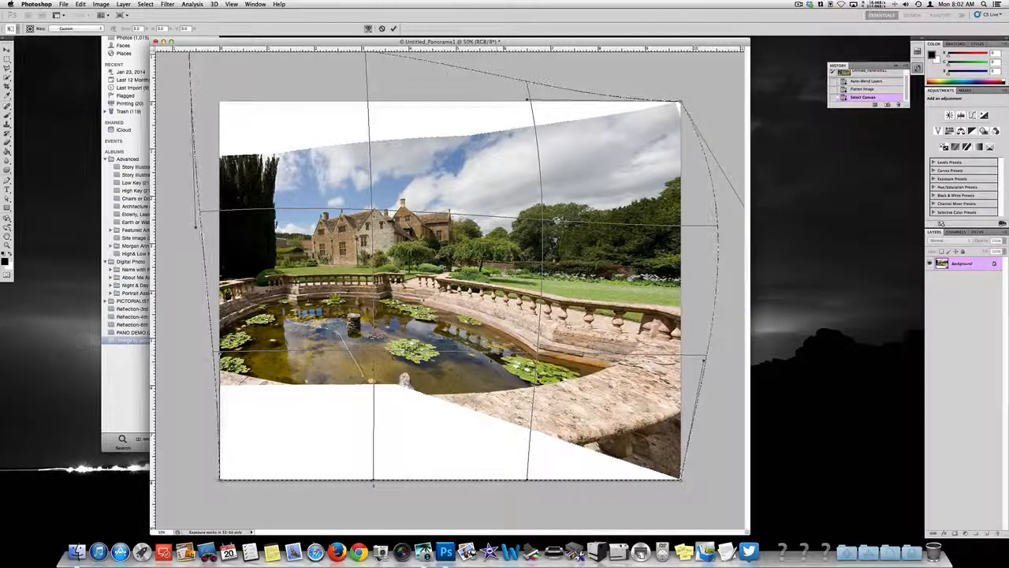
Step: Stretch the bottom edge of the warp mesh downward to push the image into the white area below the pond
left_click_drag(373, 484, 364, 520)
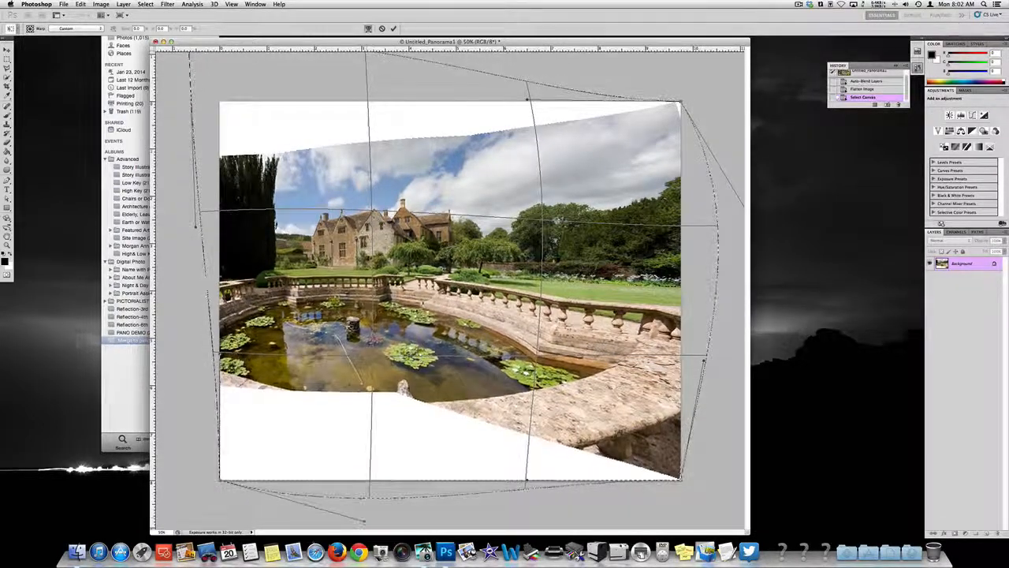
key("super")
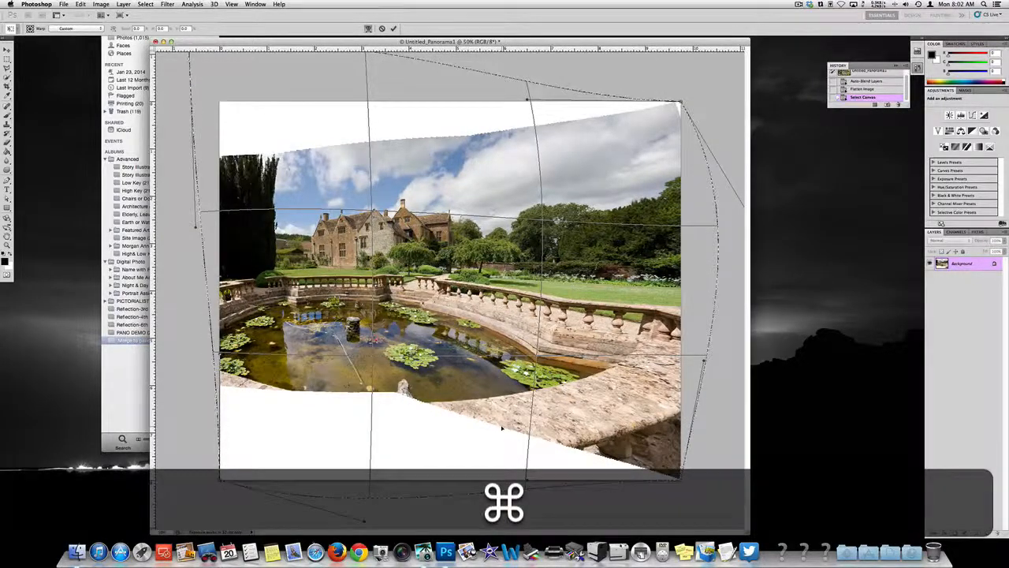
key("super+minus")
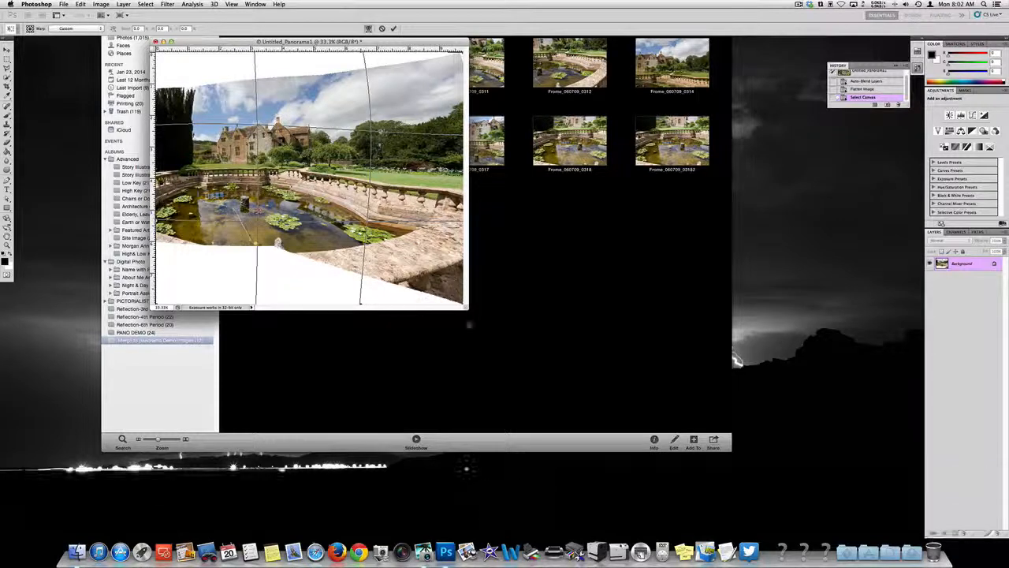
mouse_move(467, 308)
left_mouse_down()
mouse_move(564, 425)
mouse_move(639, 477)
left_mouse_up()
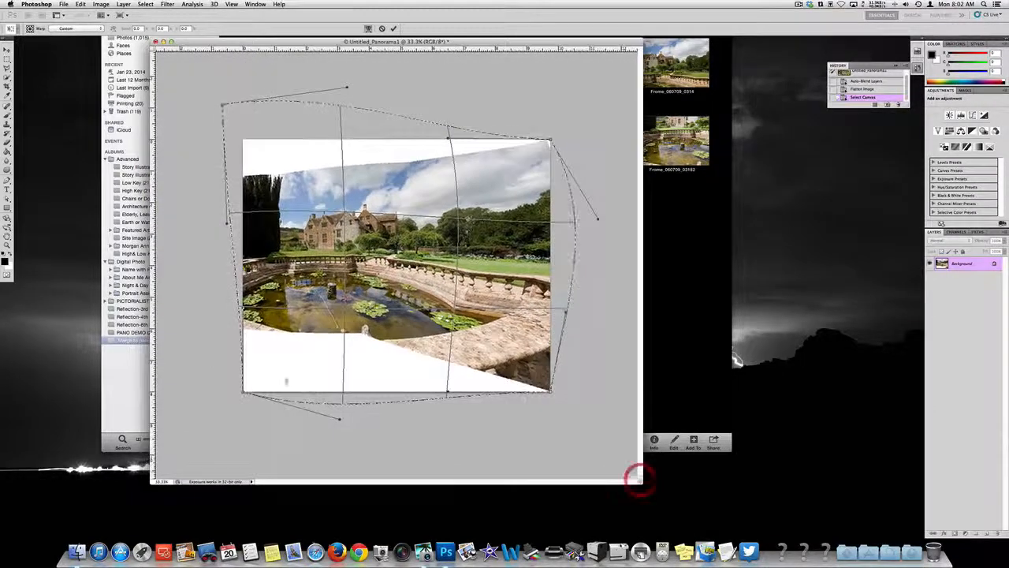
left_click_drag(340, 420, 326, 460)
left_click_drag(456, 404, 470, 433)
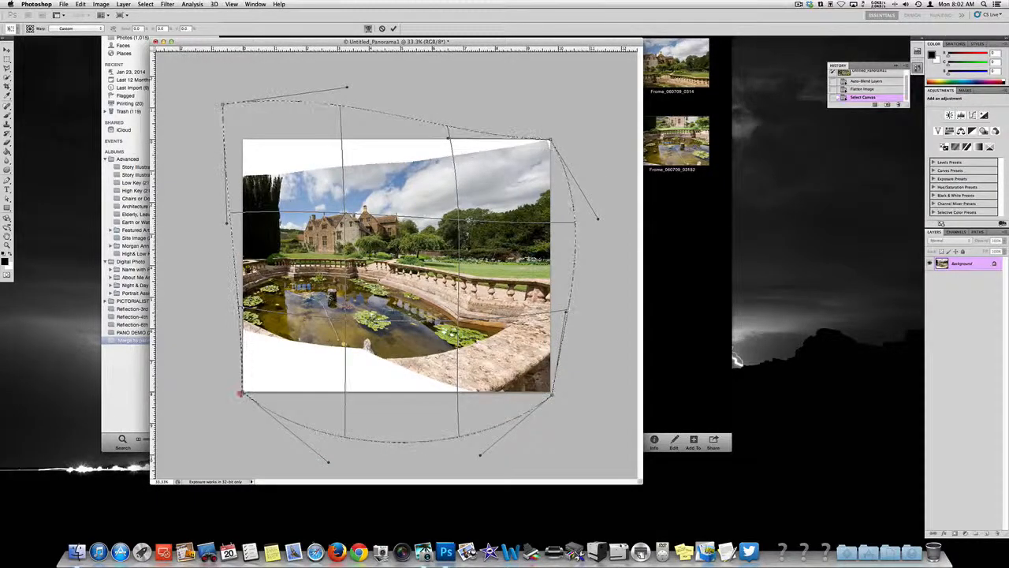
Step: Pull the warp mesh's lower-left and upper-left corners farther outward, apply the warp, deselect and fit the image in view
left_click_drag(240, 393, 216, 448)
left_click_drag(217, 94, 214, 73)
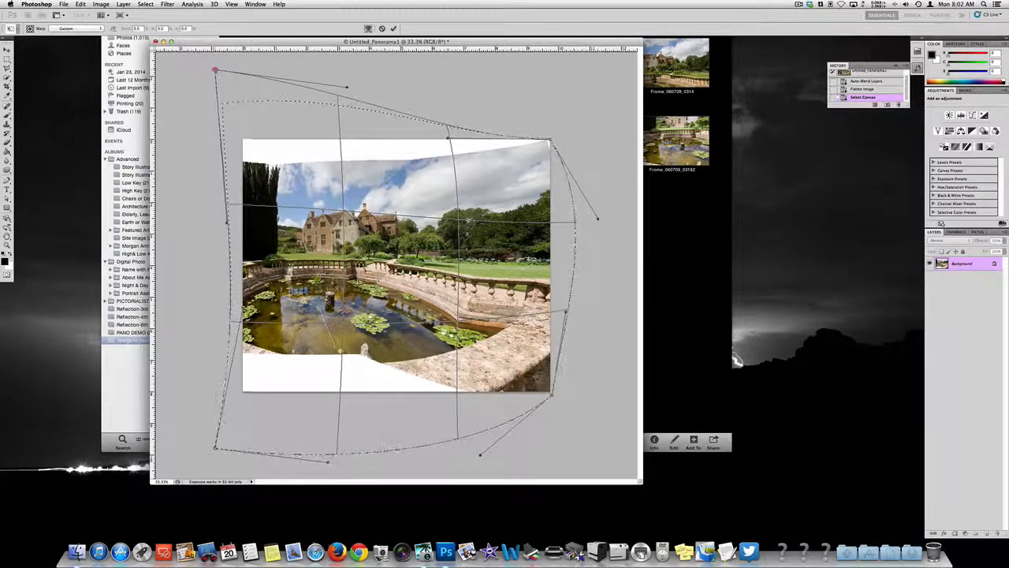
key("Return")
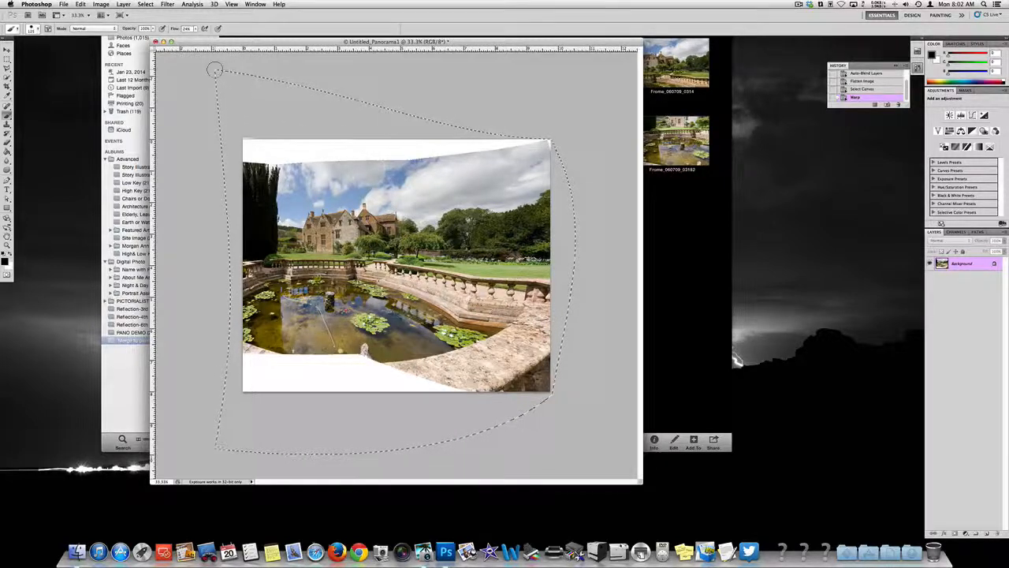
key("super+d")
key("super+0")
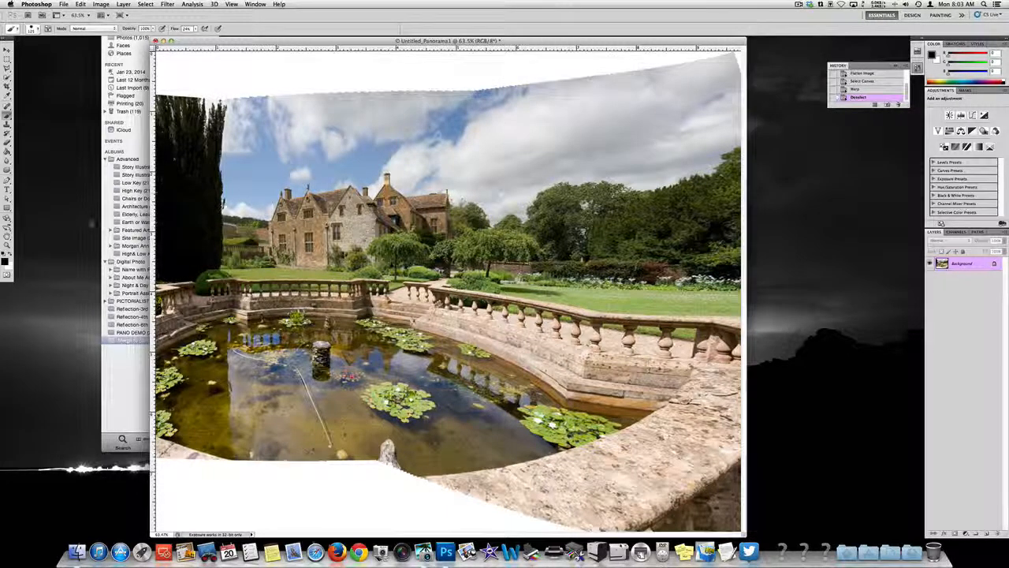
Step: Add a new empty layer above the background and set the Clone Stamp to sample Current & Below
key("s")
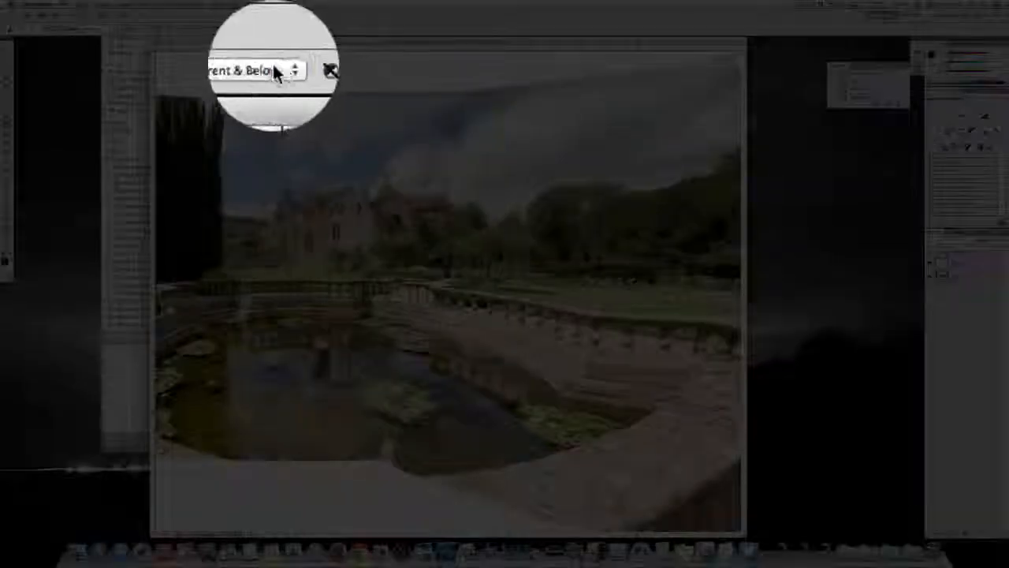
left_click(267, 28)
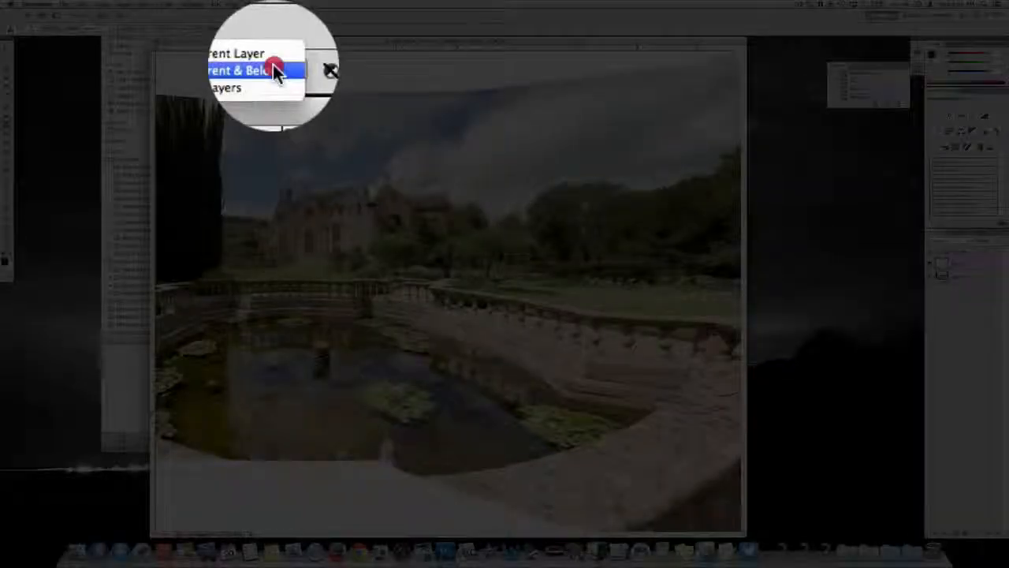
left_click(272, 70)
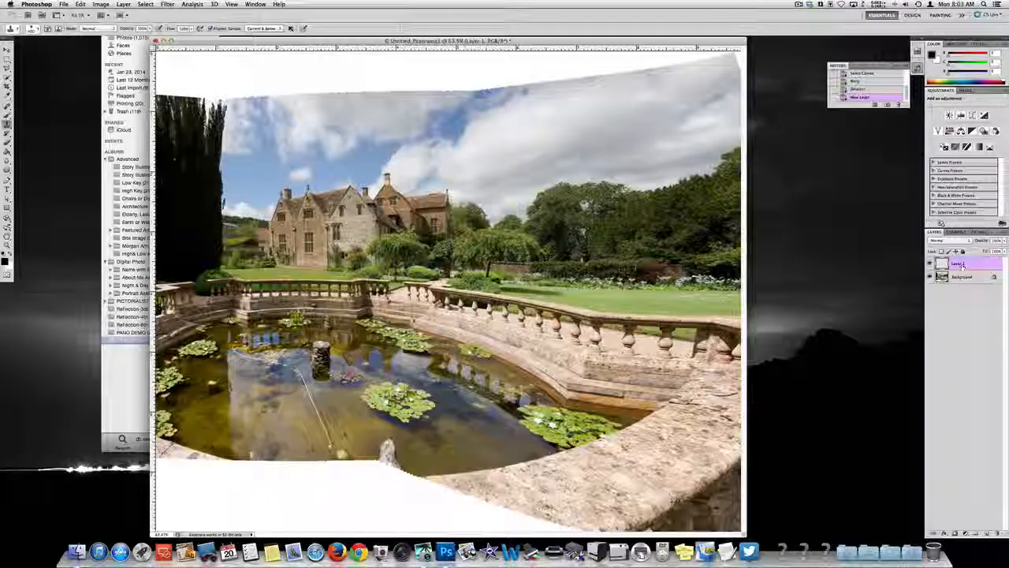
Step: Clone sky and clouds into the middle of the white gap along the panorama's top edge, above the house
left_click(404, 127, "alt")
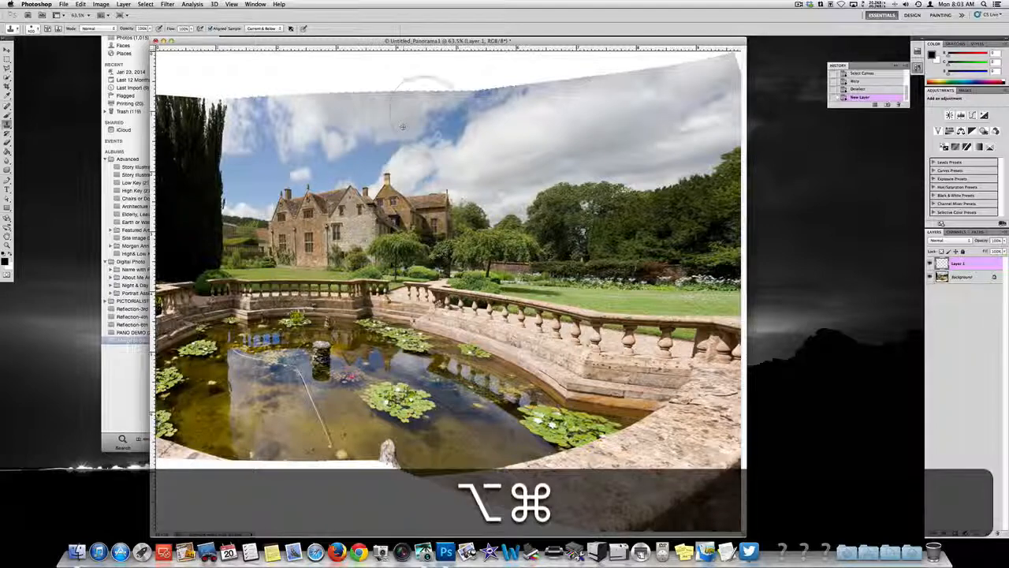
left_click(428, 119)
left_click(368, 88)
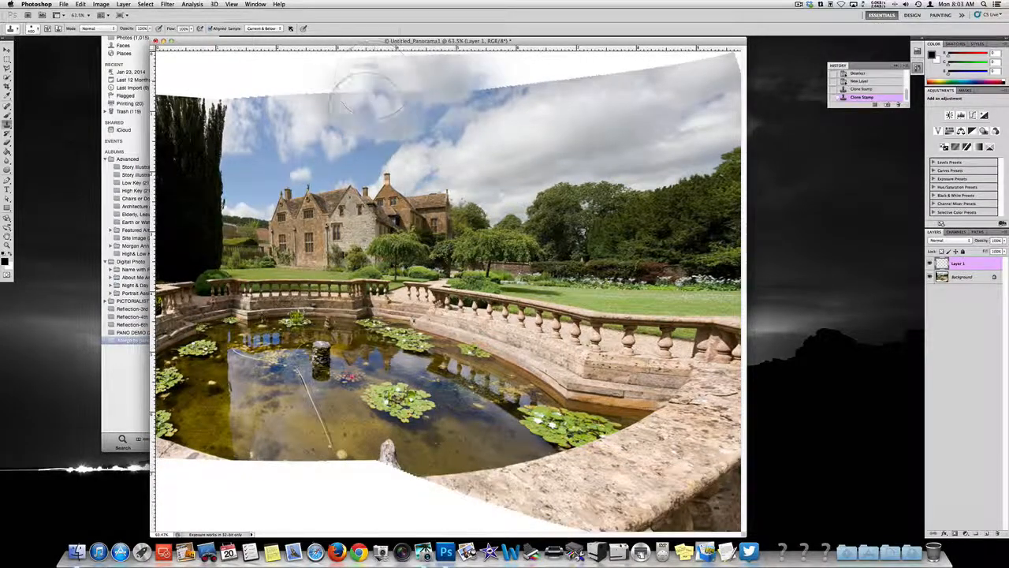
left_click(492, 118, "alt")
left_click(390, 69)
left_click_drag(390, 69, 350, 70)
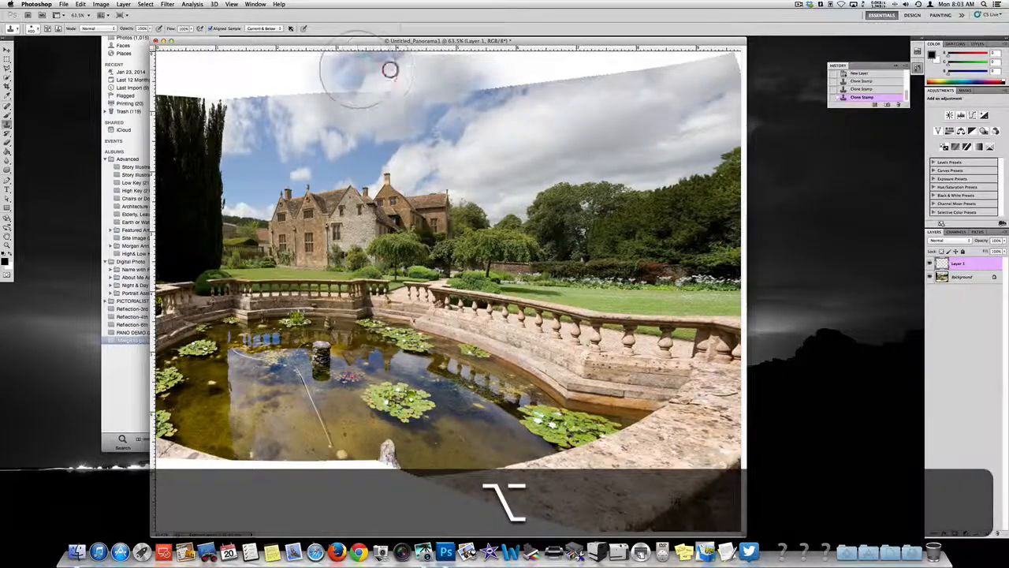
left_click(431, 72)
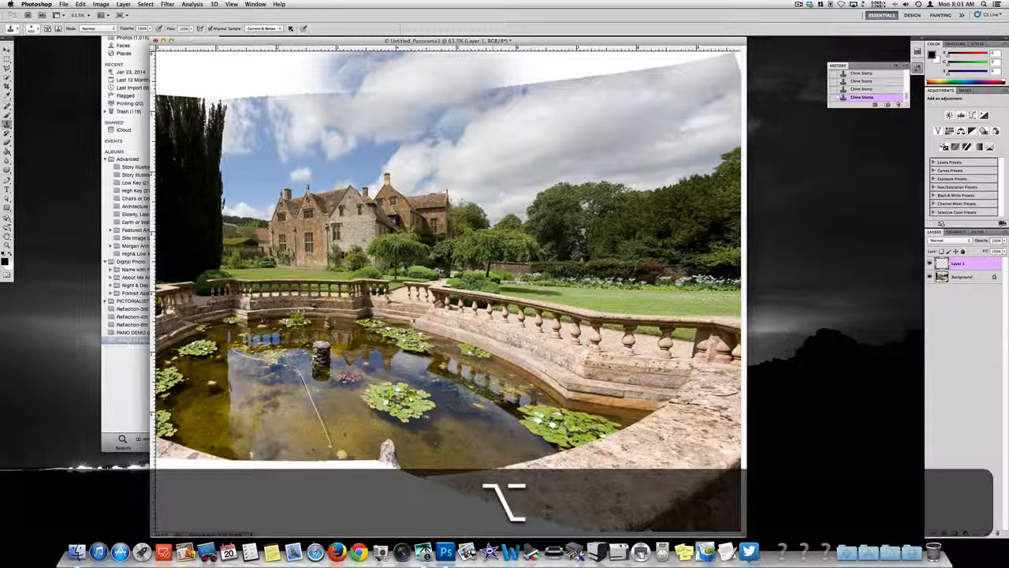
left_click(508, 157, "alt")
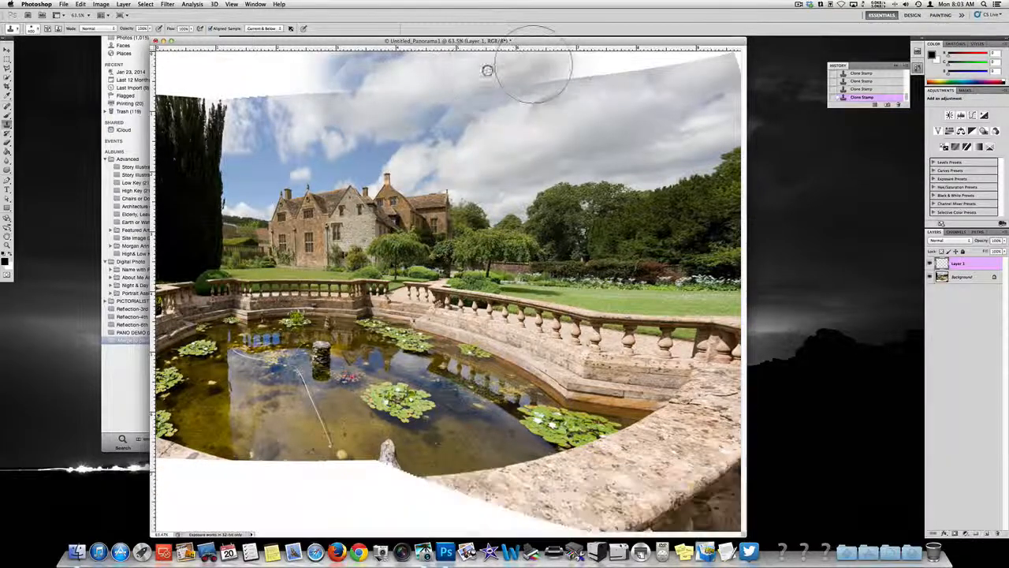
left_click(544, 67)
key("alt+super+z")
key("alt+super+z")
key("alt+super+z")
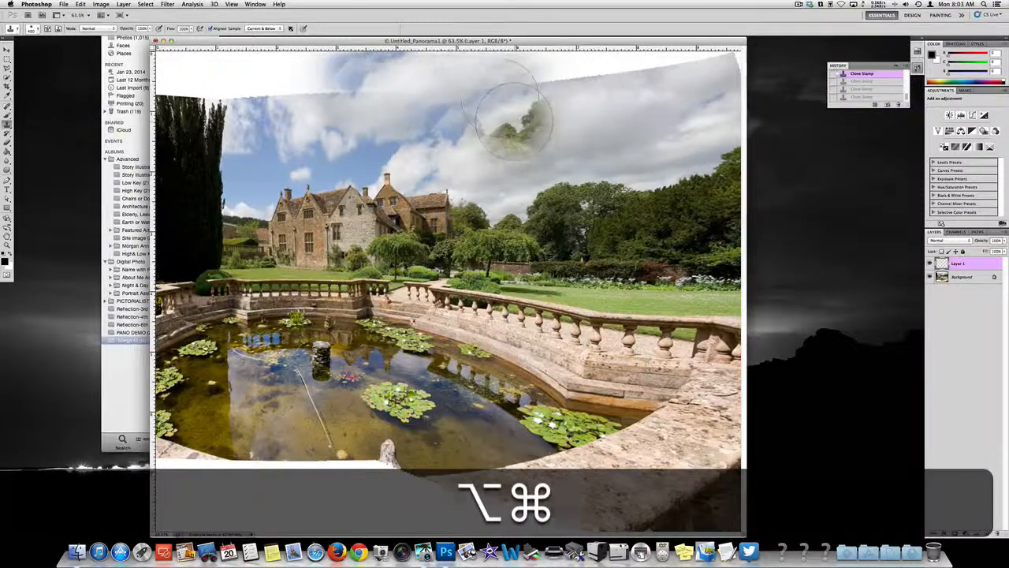
Step: Reduce the Clone Stamp brush size and clone sky over the white gap and seam just right of the top edge's centre
key("bracketleft")
key("bracketleft")
key("bracketleft")
key("bracketleft")
key("bracketleft")
key("bracketleft")
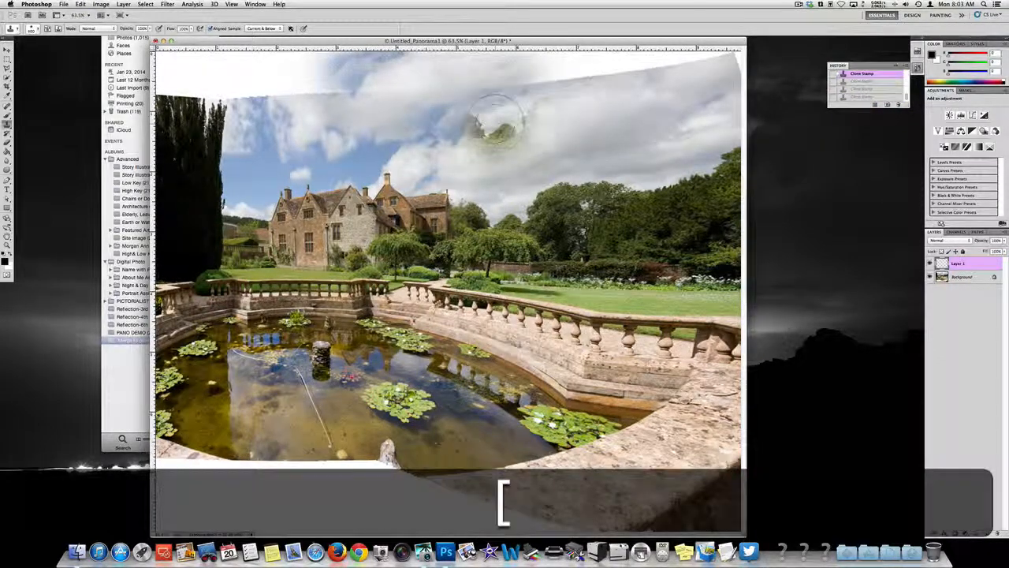
key("alt")
left_click(584, 108, "alt")
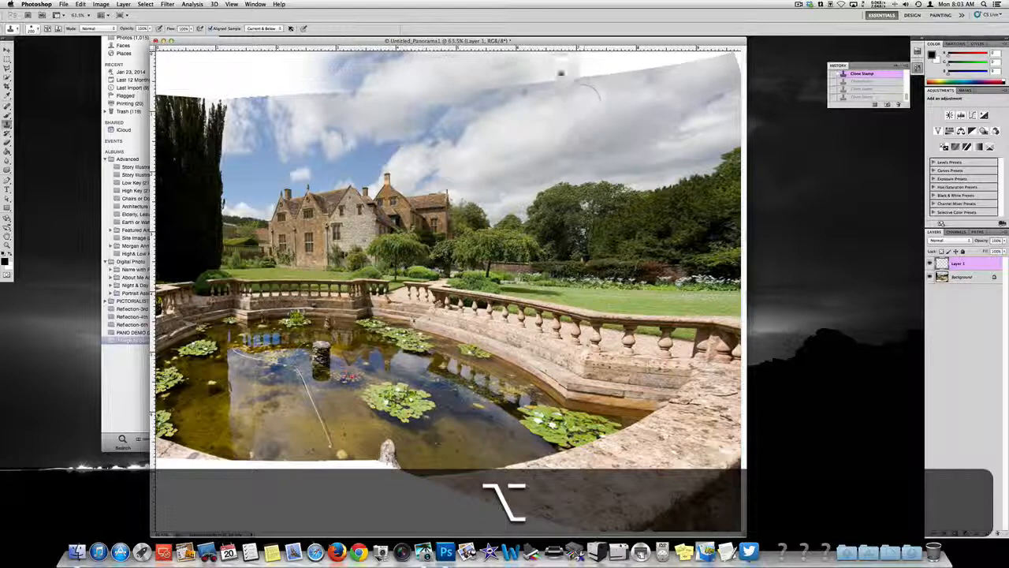
left_click_drag(561, 74, 486, 91)
left_click(479, 88, "alt")
Step: Clone clouds along the rest of the top edge to fill the white gap up to the panorama's upper-right corner
mouse_move(600, 77)
left_mouse_down()
mouse_move(570, 79)
mouse_move(603, 63)
mouse_move(708, 54)
left_mouse_up()
left_click(597, 82, "alt")
left_click(564, 120, "alt")
left_click(685, 92, "alt")
left_click(702, 54)
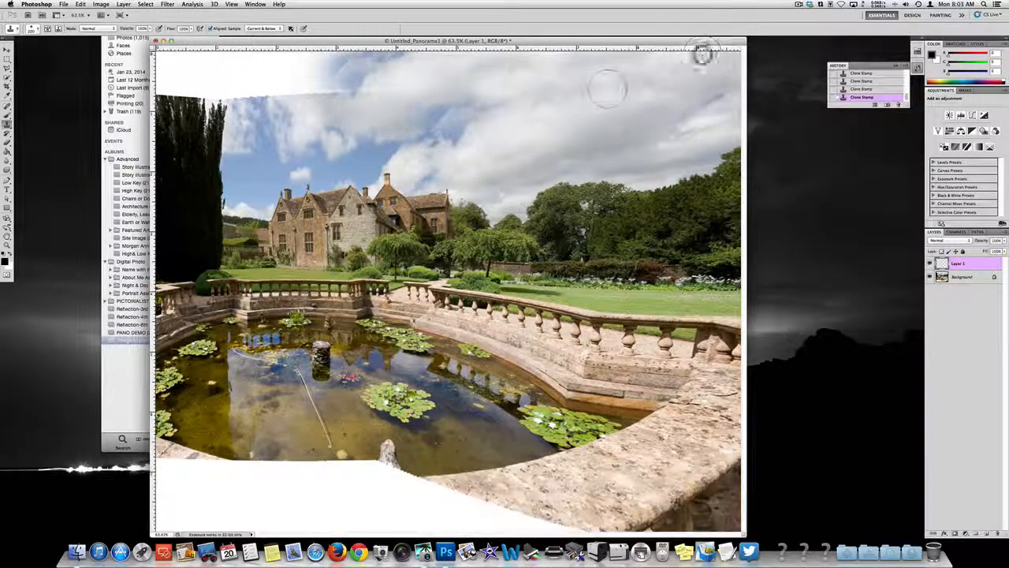
Step: Clone clouds over the white gap left of the top edge's centre and on towards the tall dark tree
left_click(383, 114, "alt")
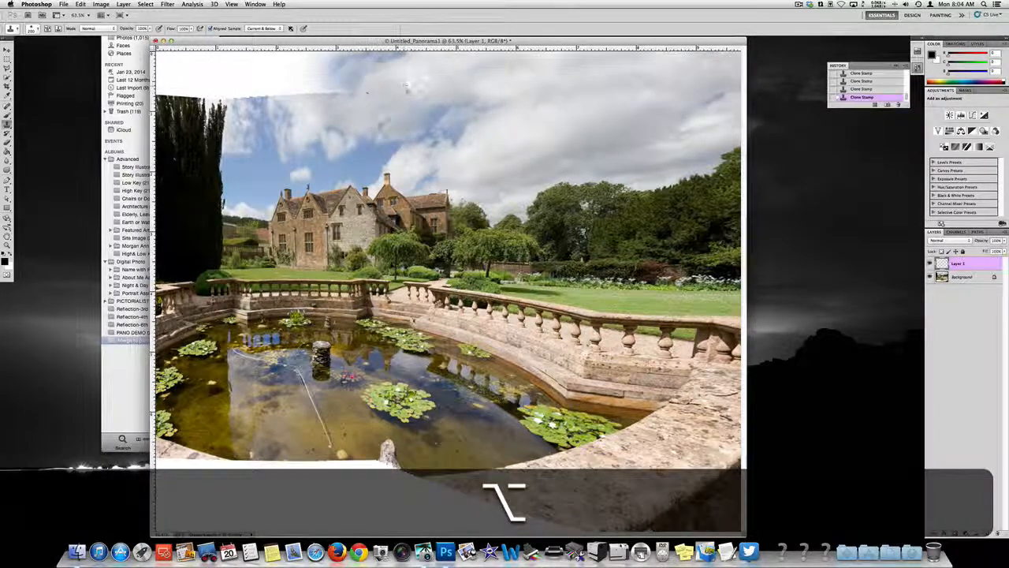
left_click(371, 116, "alt")
mouse_move(322, 86)
left_mouse_down()
mouse_move(340, 89)
mouse_move(293, 75)
mouse_move(304, 87)
left_mouse_up()
left_click(343, 90, "alt")
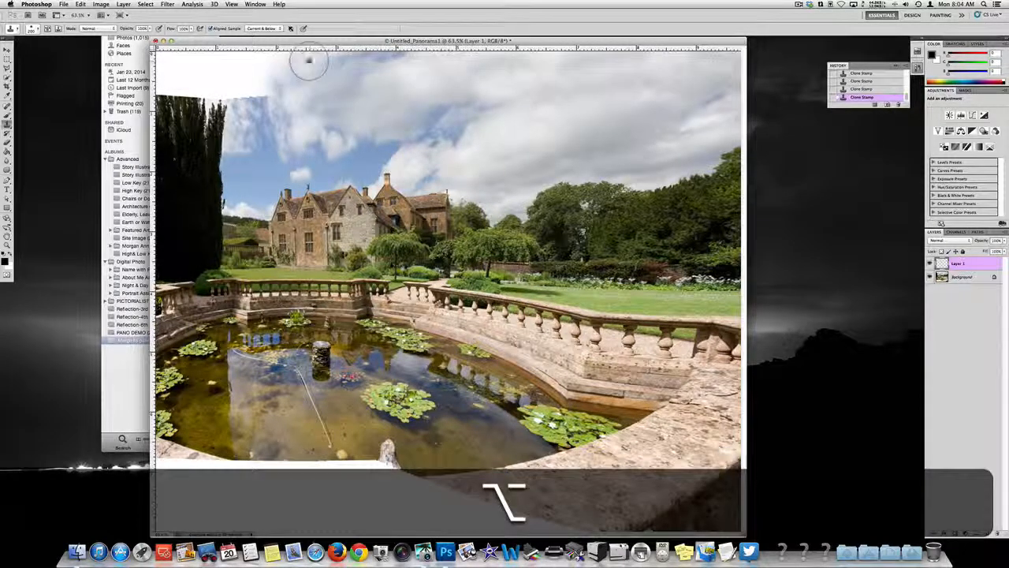
left_click(309, 60)
left_click(362, 72, "alt")
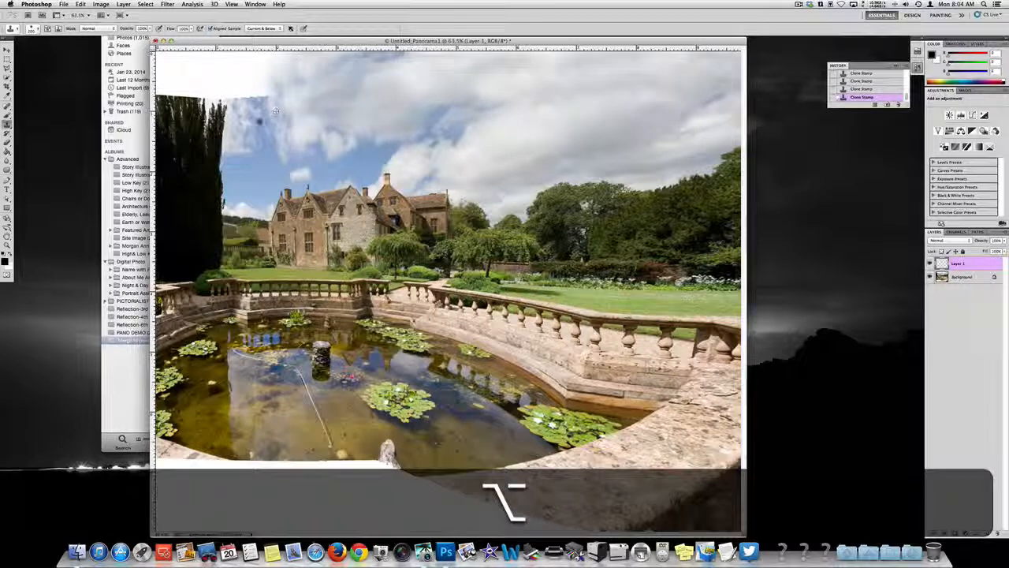
mouse_move(262, 101)
left_mouse_down()
mouse_move(257, 72)
mouse_move(254, 104)
mouse_move(245, 89)
mouse_move(264, 74)
mouse_move(255, 69)
mouse_move(361, 114)
mouse_move(352, 76)
mouse_move(223, 63)
mouse_move(215, 63)
mouse_move(242, 68)
mouse_move(251, 86)
mouse_move(198, 110)
left_mouse_up()
left_click(352, 76, "alt")
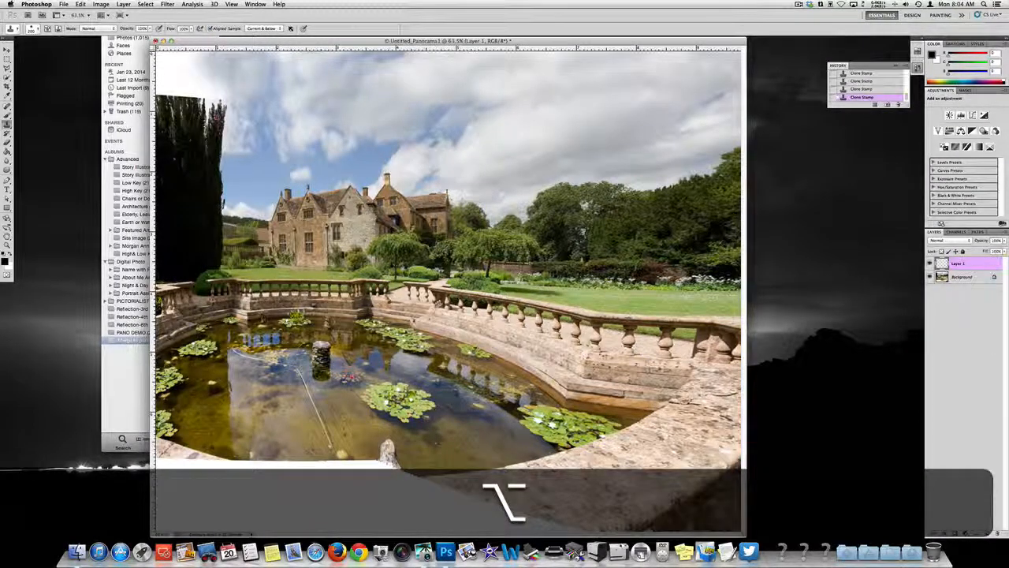
Step: Clone sky over the white area above the tall dark tree in the panorama's upper-left corner
left_click(214, 117, "alt")
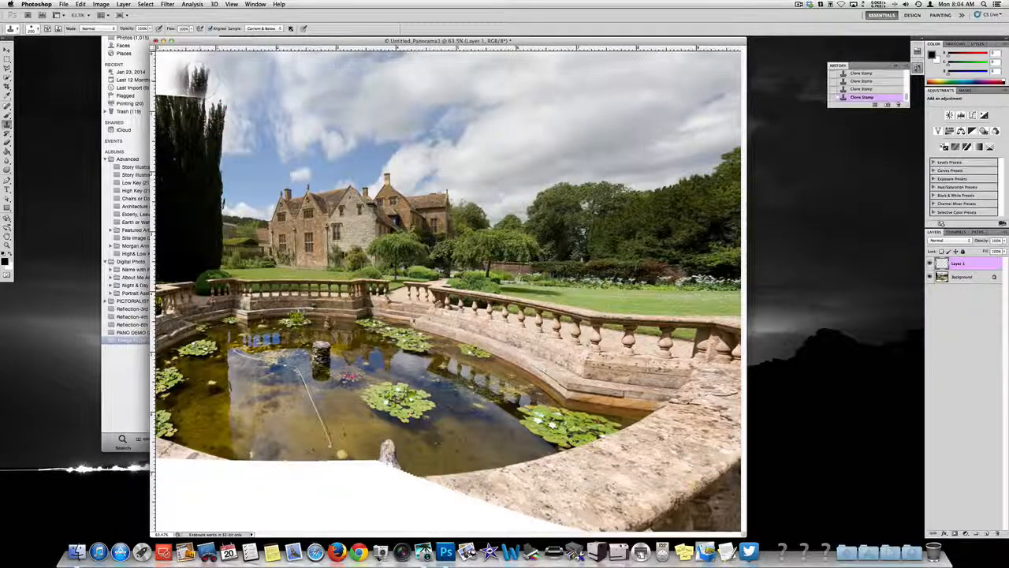
key("alt")
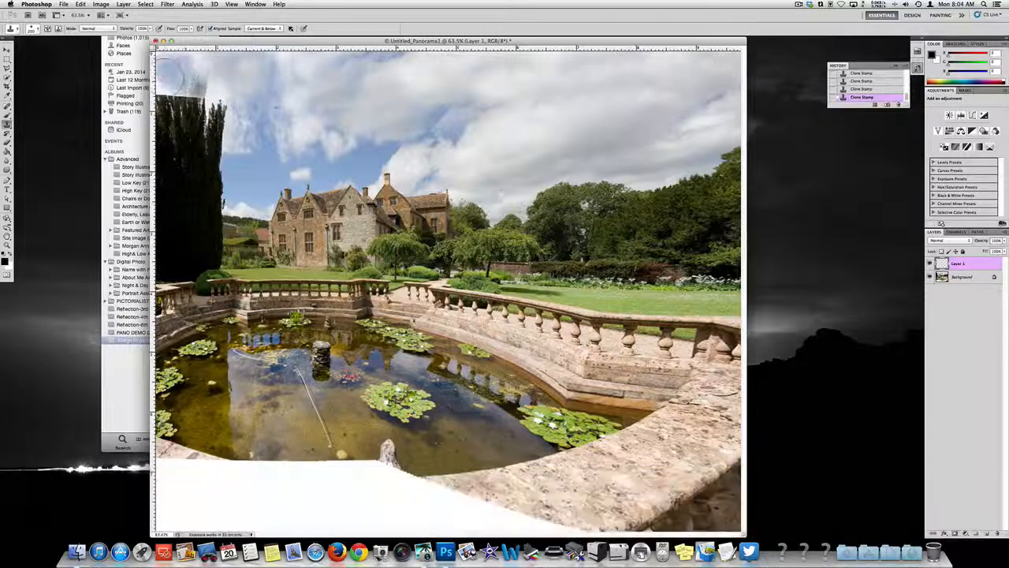
left_click_drag(177, 81, 220, 85)
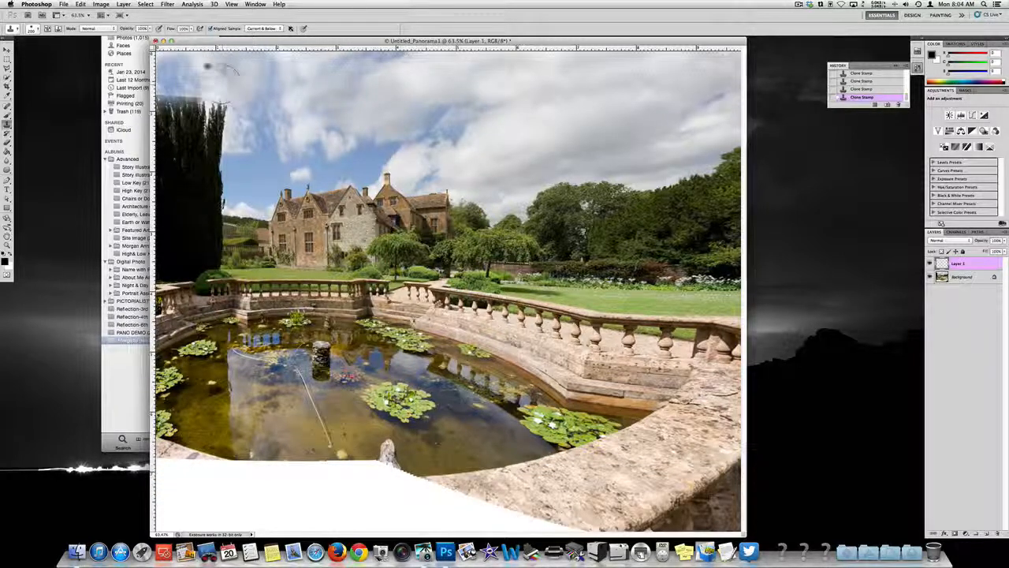
left_click(278, 127, "alt")
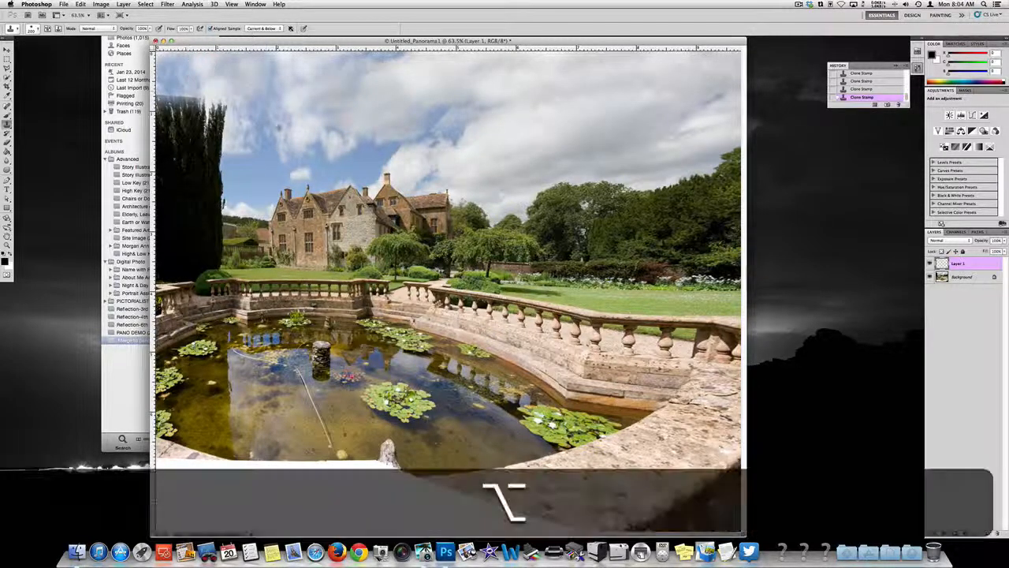
left_click(185, 89)
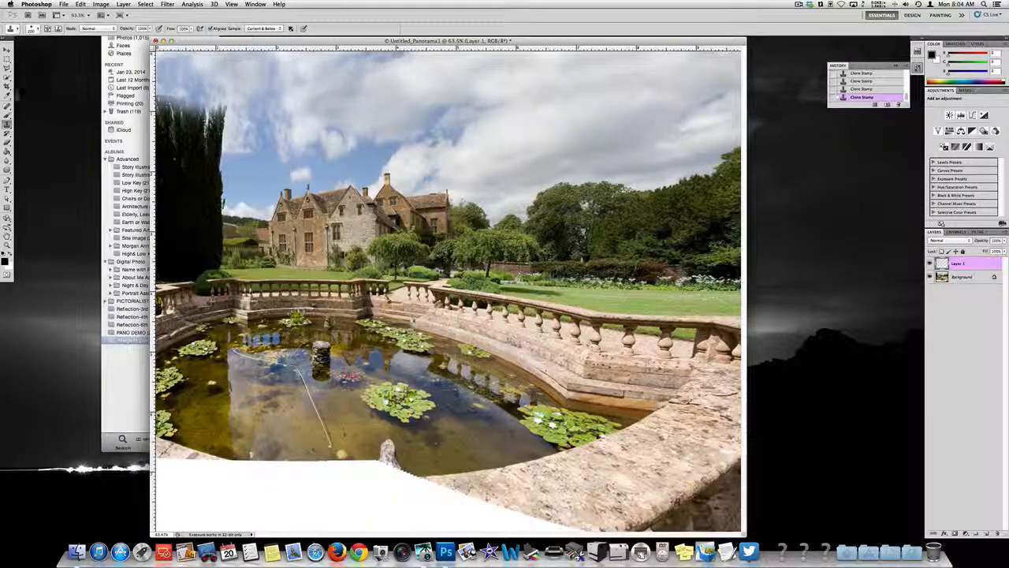
Step: Erase the cloned sky overlapping the dark tree's top, using a smaller Eraser brush
key("e")
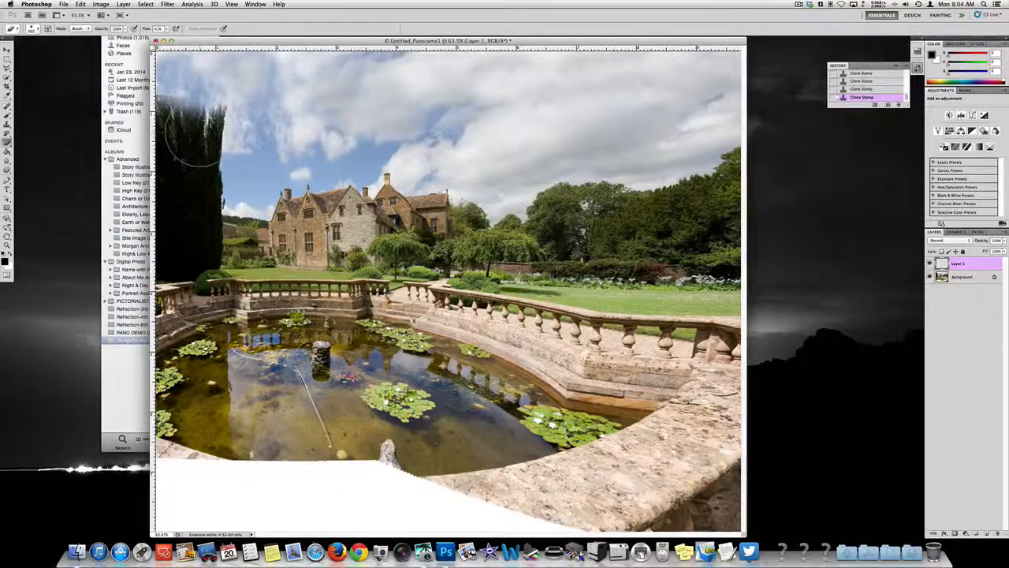
key("[")
key("[")
key("[")
left_click_drag(209, 124, 179, 114)
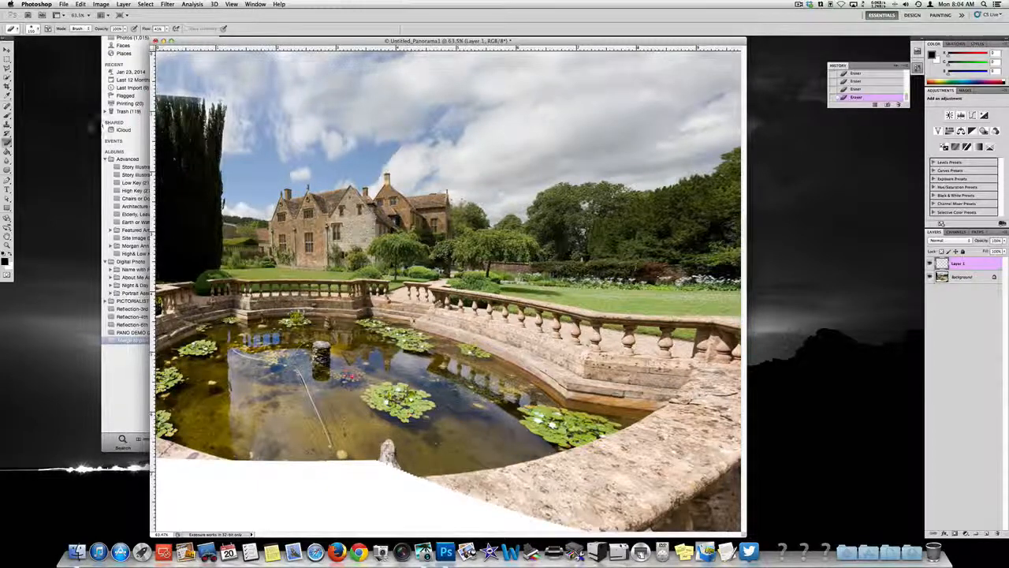
Step: Clone tree foliage upward over the dark tree's flat top to give it natural, pointed tips
key("s")
key("alt")
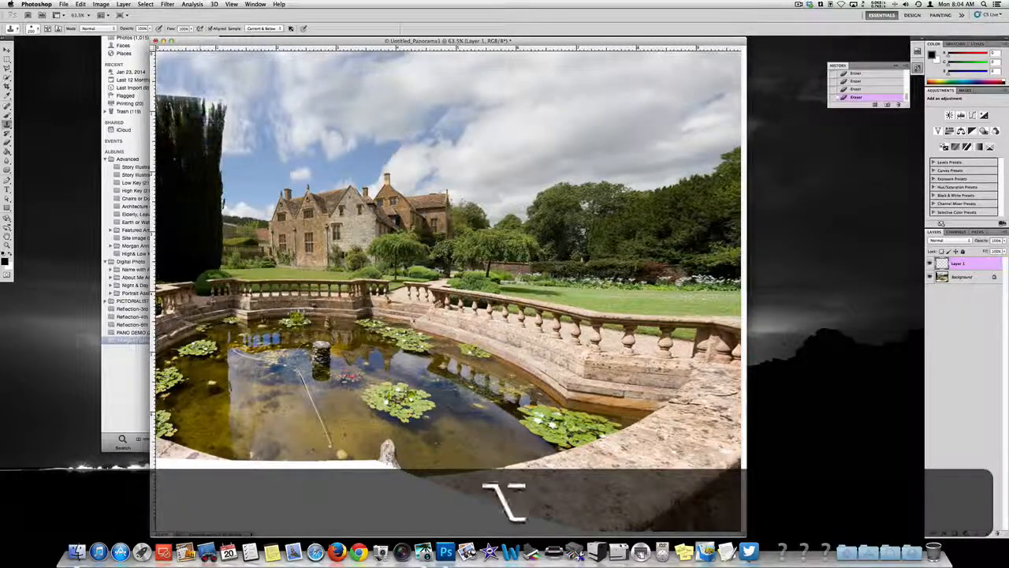
left_click_drag(197, 86, 167, 83)
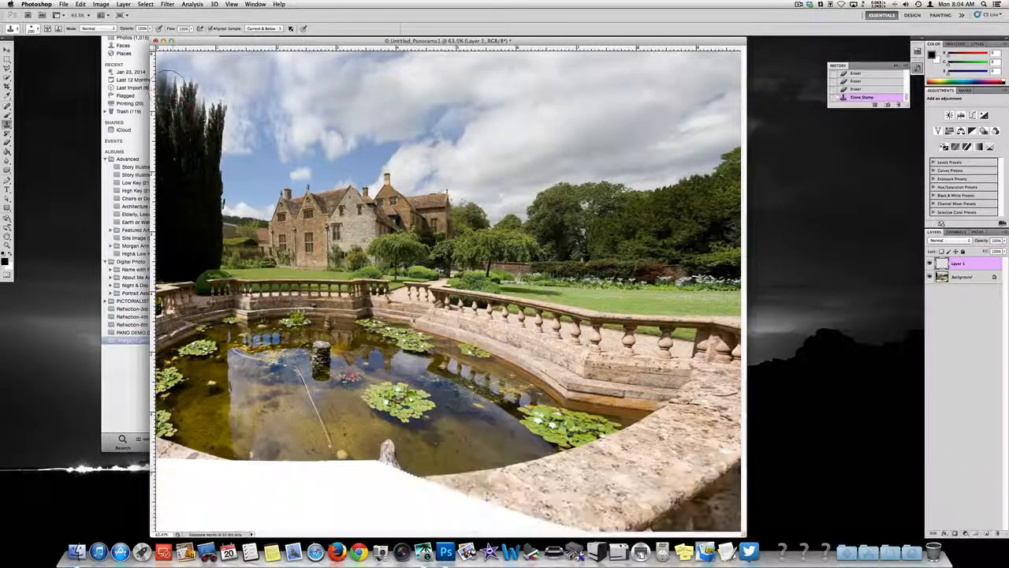
key("alt")
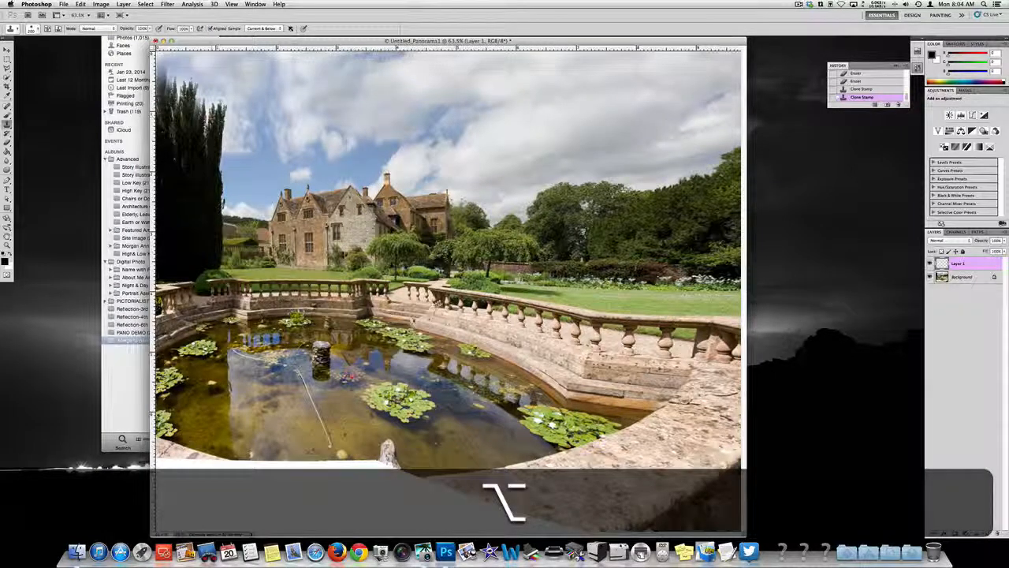
left_click(194, 126, "alt")
left_click_drag(189, 95, 202, 91)
Step: Clone more foliage to fill out the dark tree's right side and extend its crown to the canvas's top edge
key("alt")
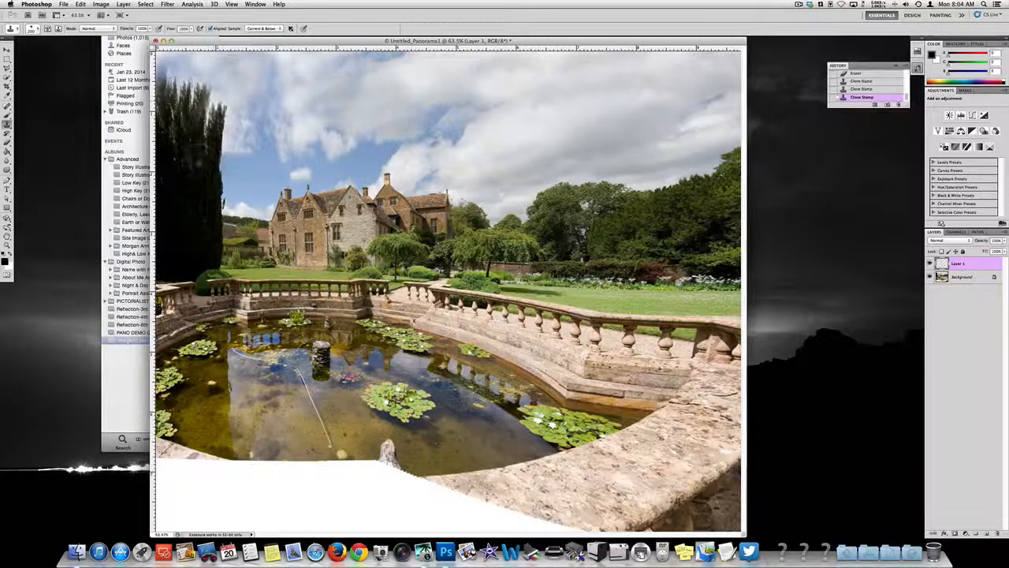
key("alt")
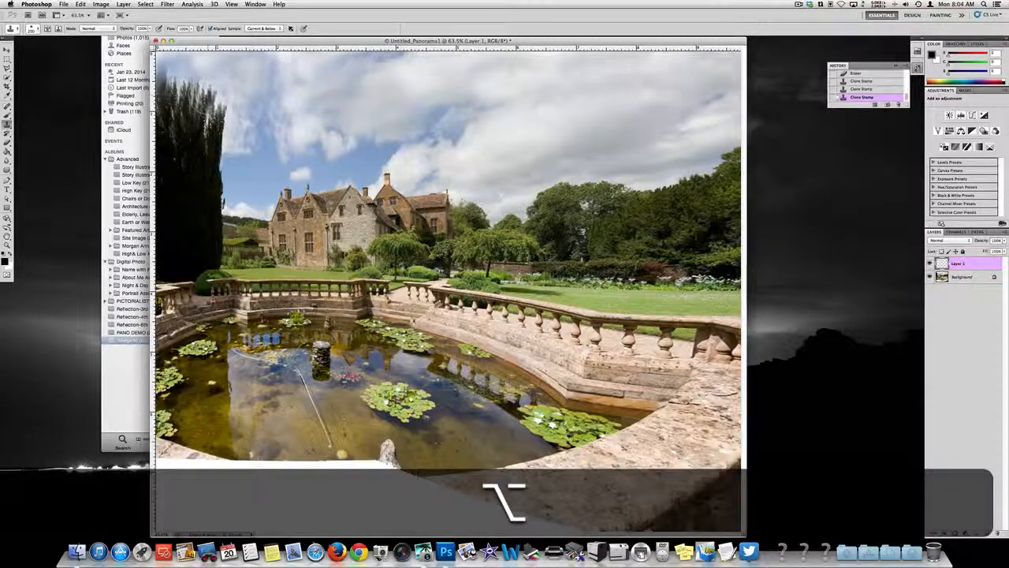
left_click(208, 96)
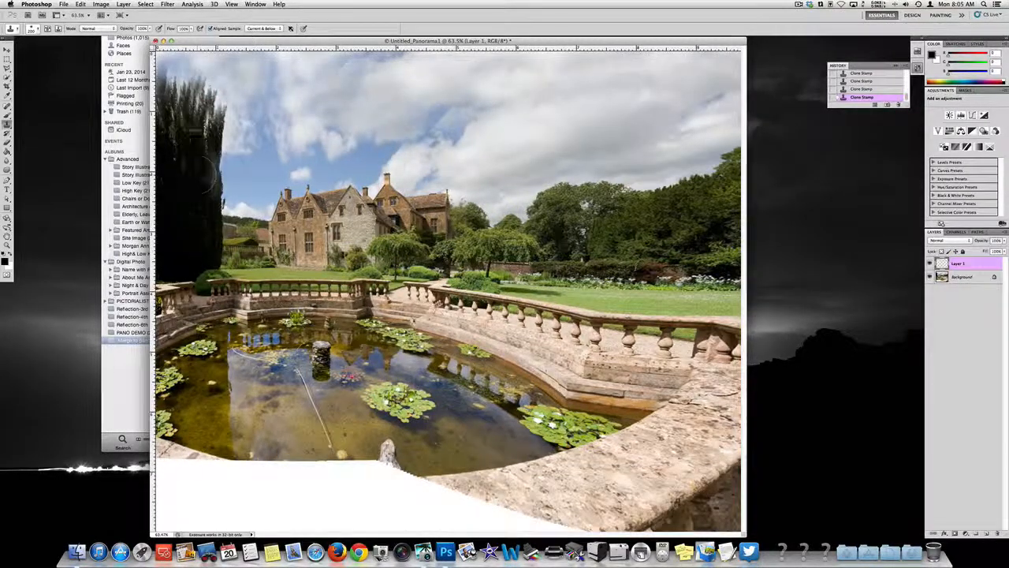
left_click(190, 111, "alt")
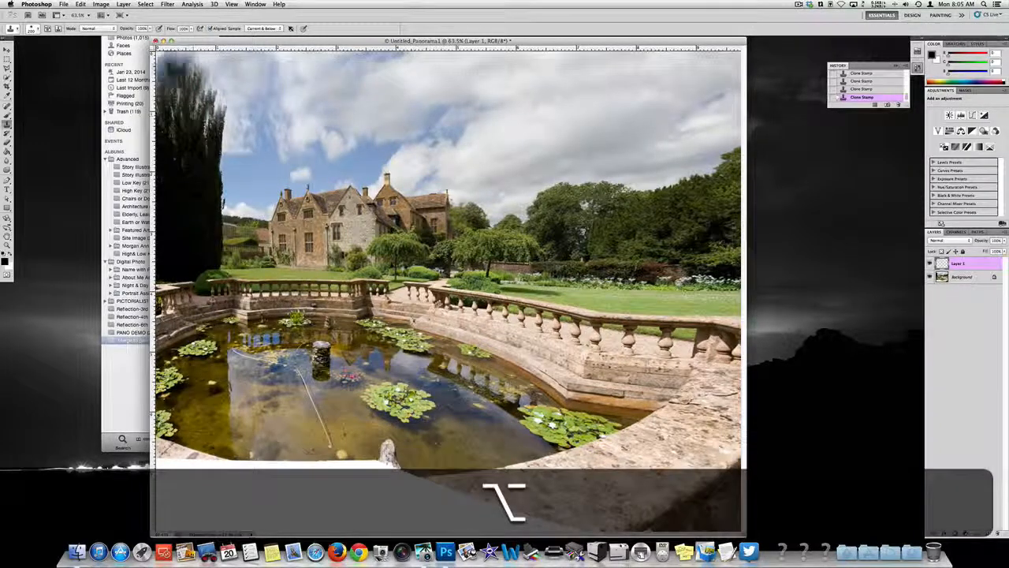
left_click(175, 69, "alt")
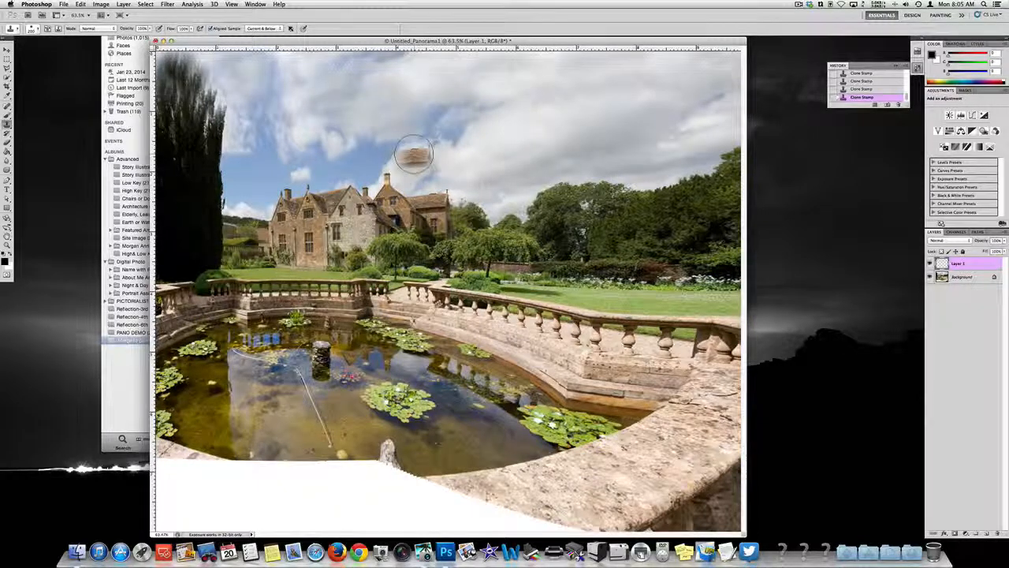
Step: Set the Crop tool's dimensions to 17 in wide by 11 in high
key("c")
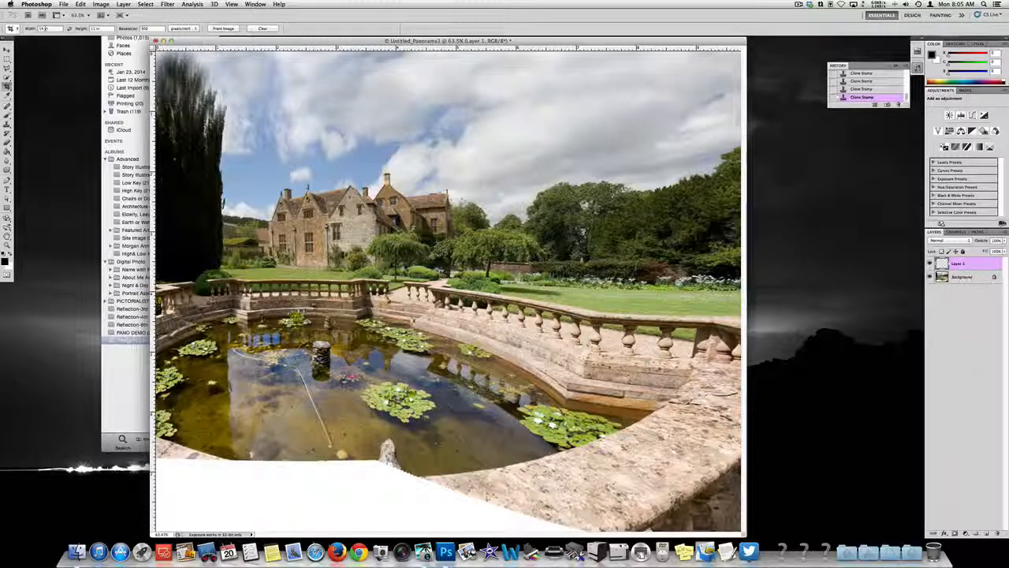
double_click(52, 28)
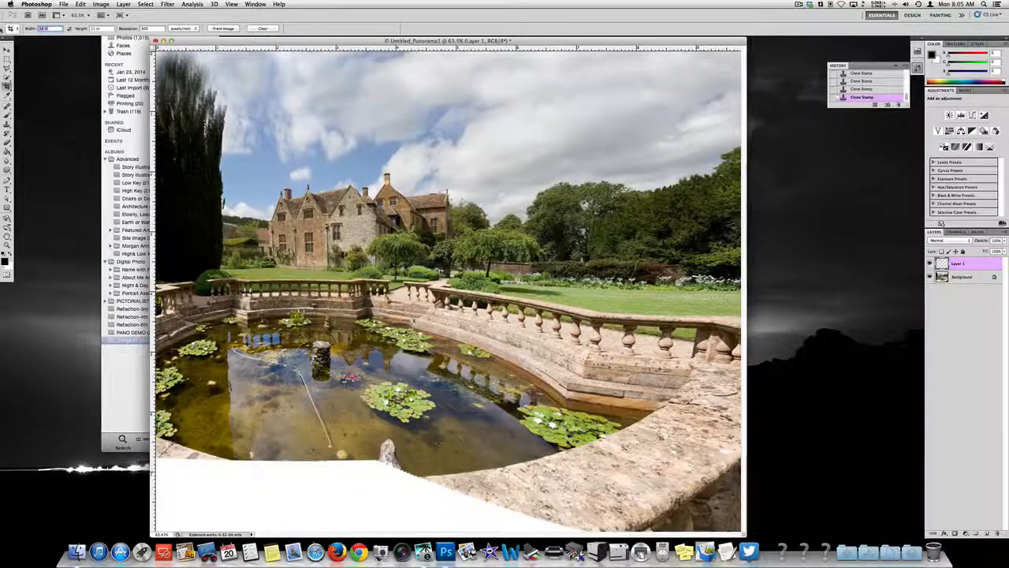
type("7")
key("Tab")
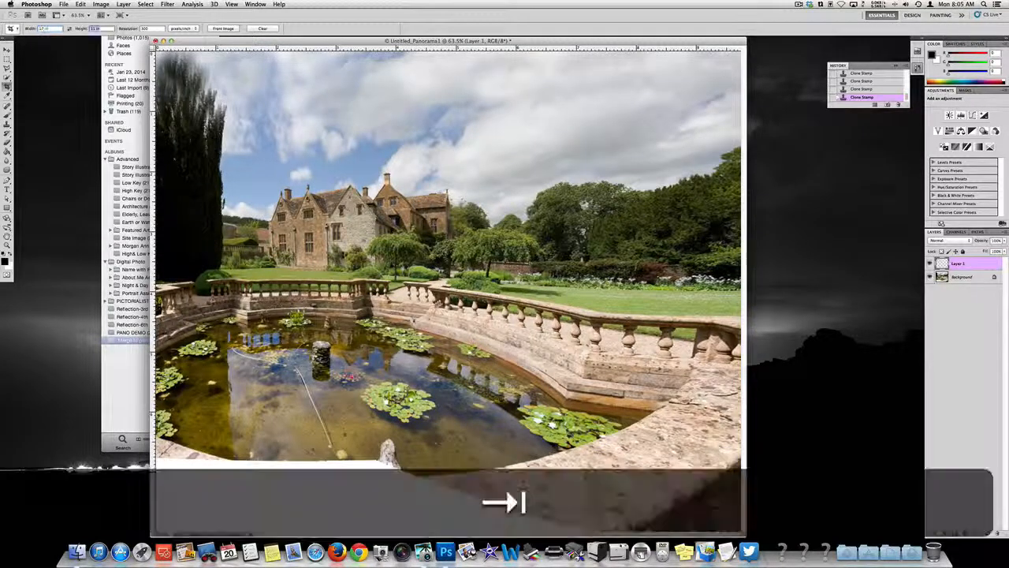
type("11")
key("Tab")
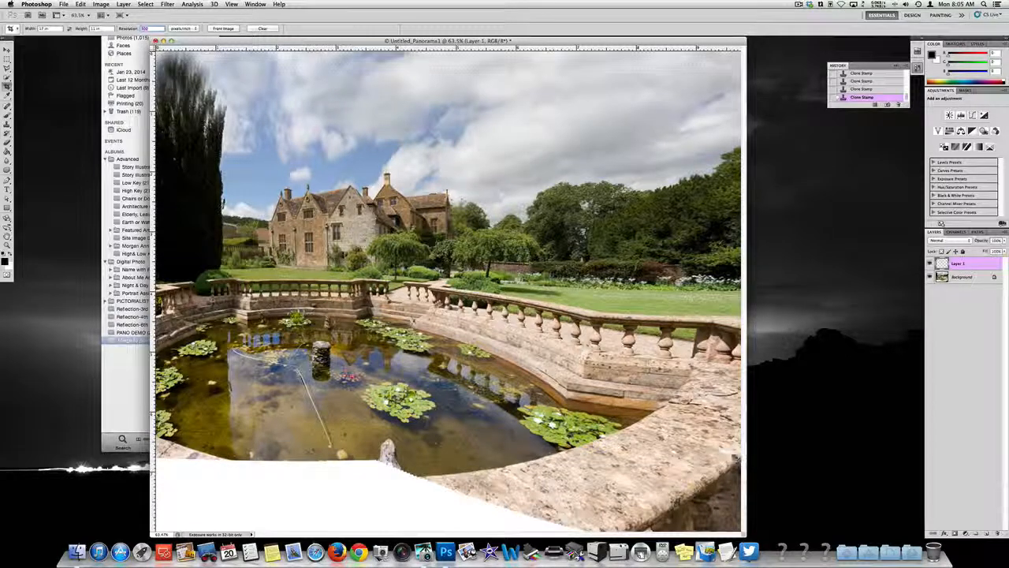
Step: Crop the panorama across its full width, excluding the white area below the pond, and fit the image on screen
left_click_drag(741, 459, 563, 338)
key("Escape")
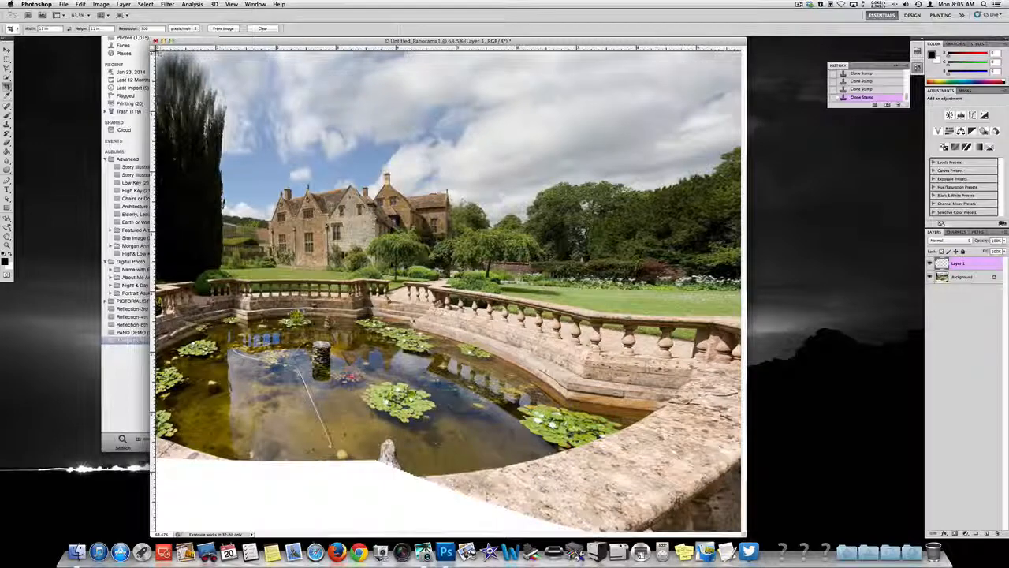
mouse_move(157, 53)
left_mouse_down()
mouse_move(531, 295)
mouse_move(761, 415)
mouse_move(768, 433)
left_mouse_up()
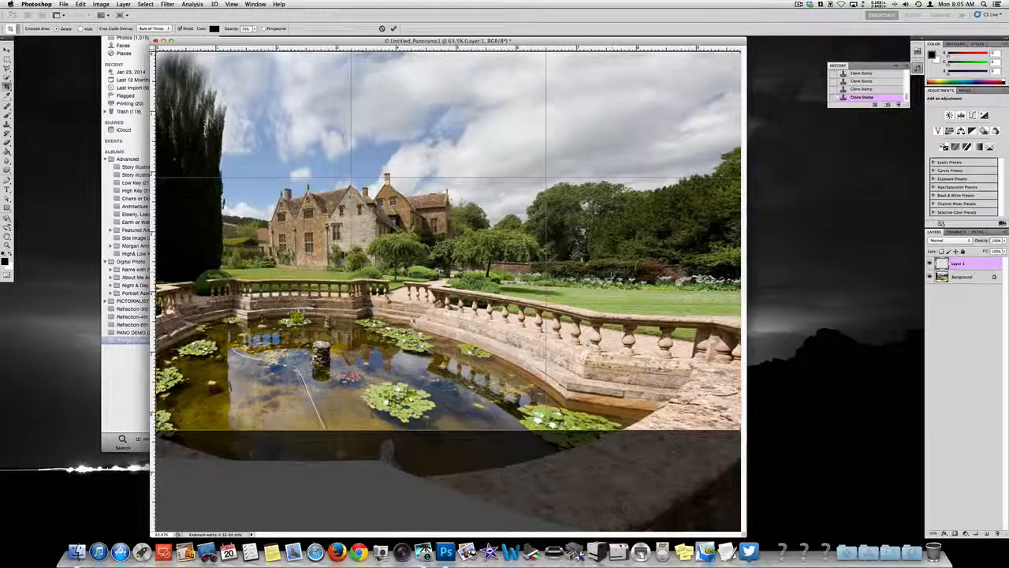
left_click_drag(616, 262, 616, 271)
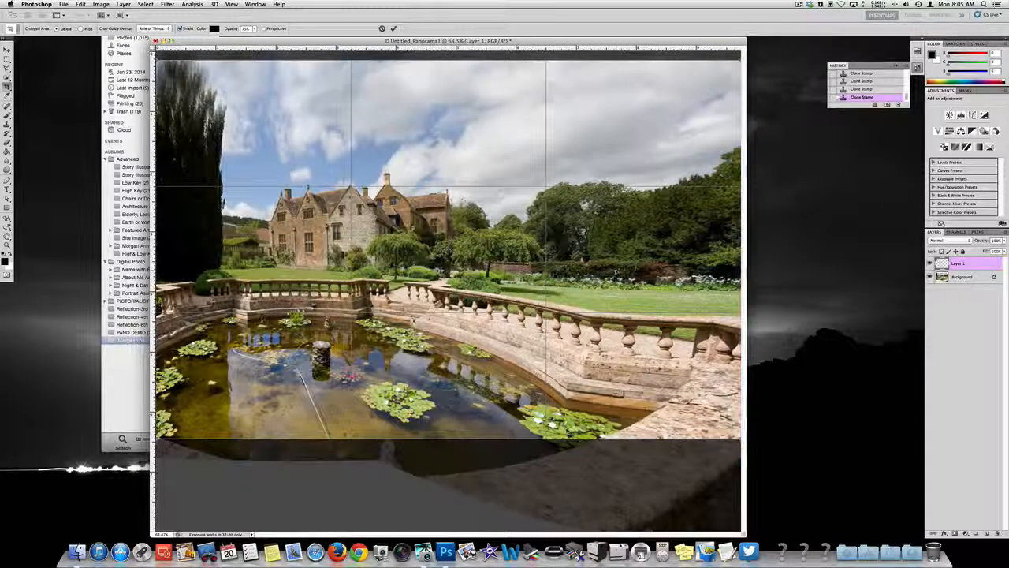
key("Return")
key("super+0")
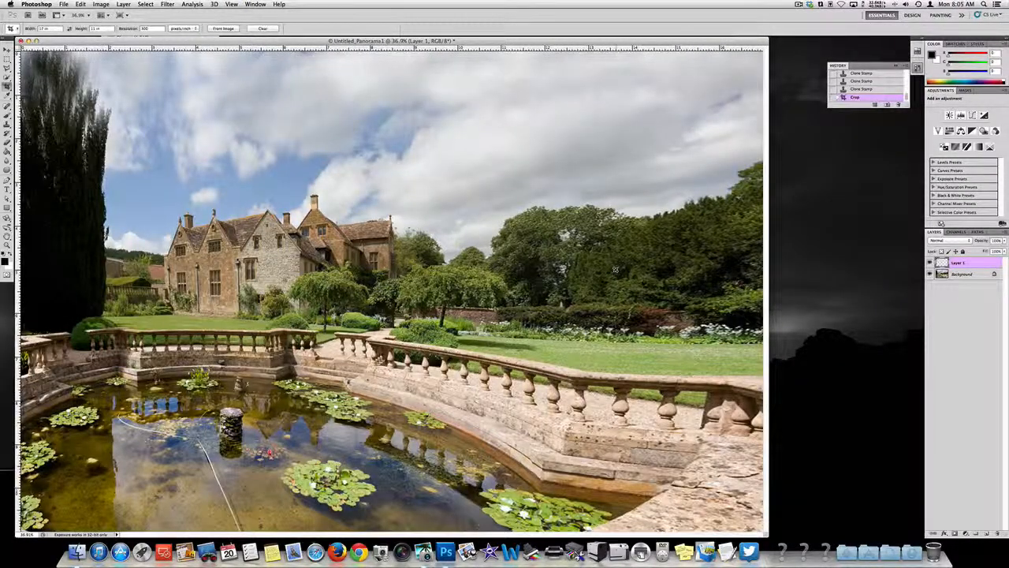
Step: Save the panorama to the Desktop as the layered Photoshop file Untitled_Panorama1.psd and close the document
key("super+shift+s")
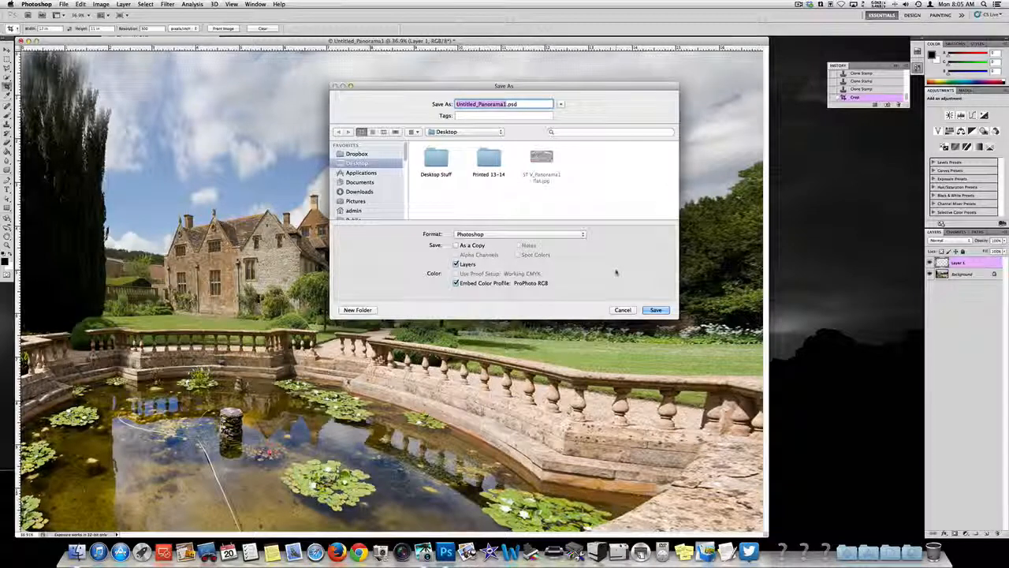
key("super+d")
key("Return")
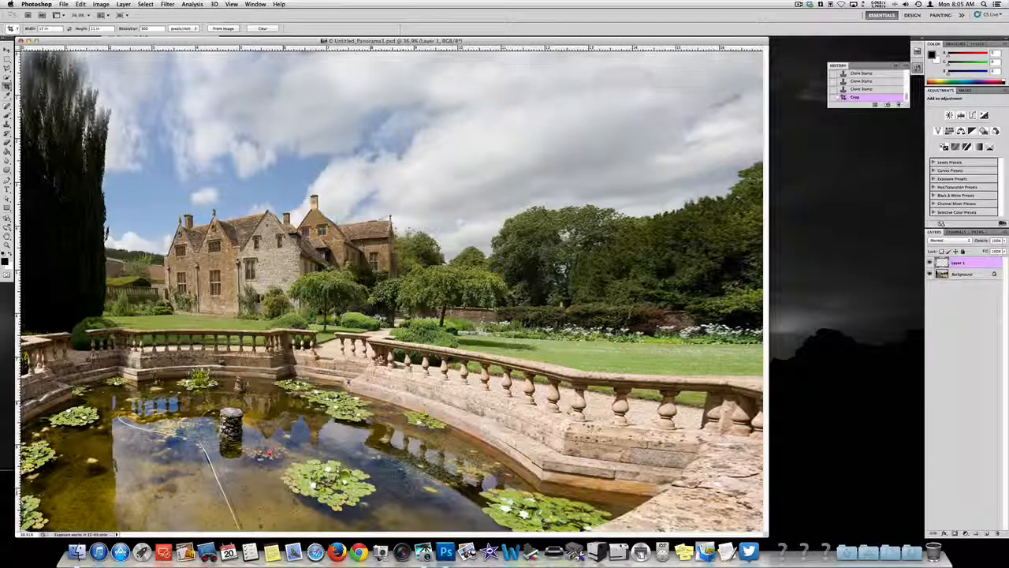
left_click(21, 40)
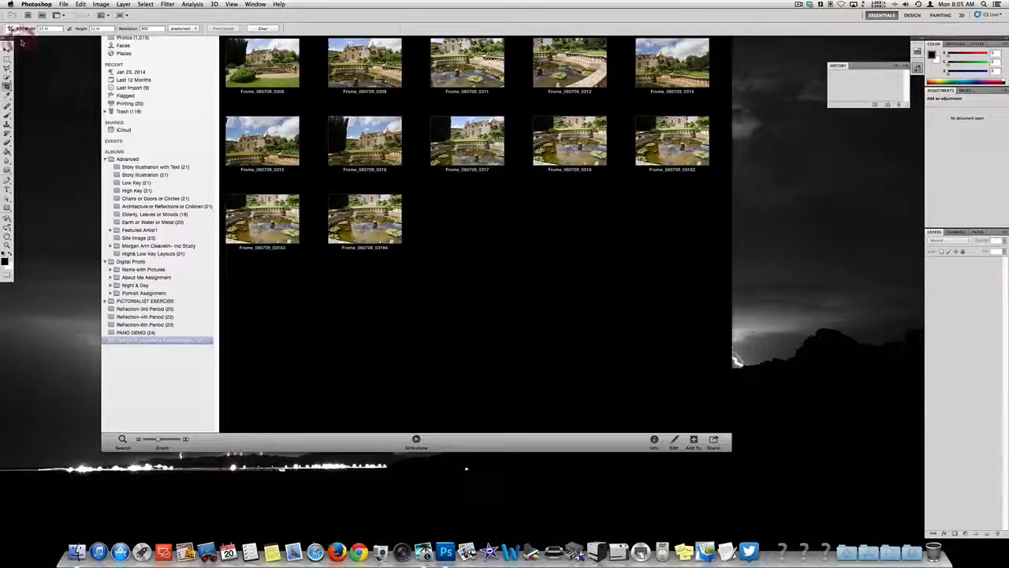
Step: Switch to iPhoto, browse the photos in the PANO DEMO album, and move the window away from the desktop icons
left_click(483, 283)
left_click(936, 276)
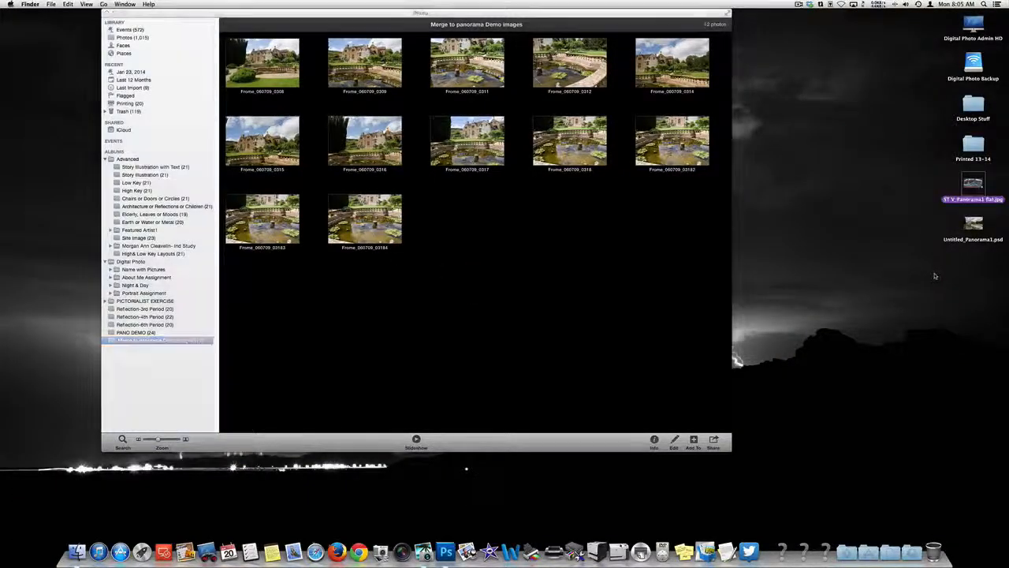
left_click_drag(626, 15, 607, 15)
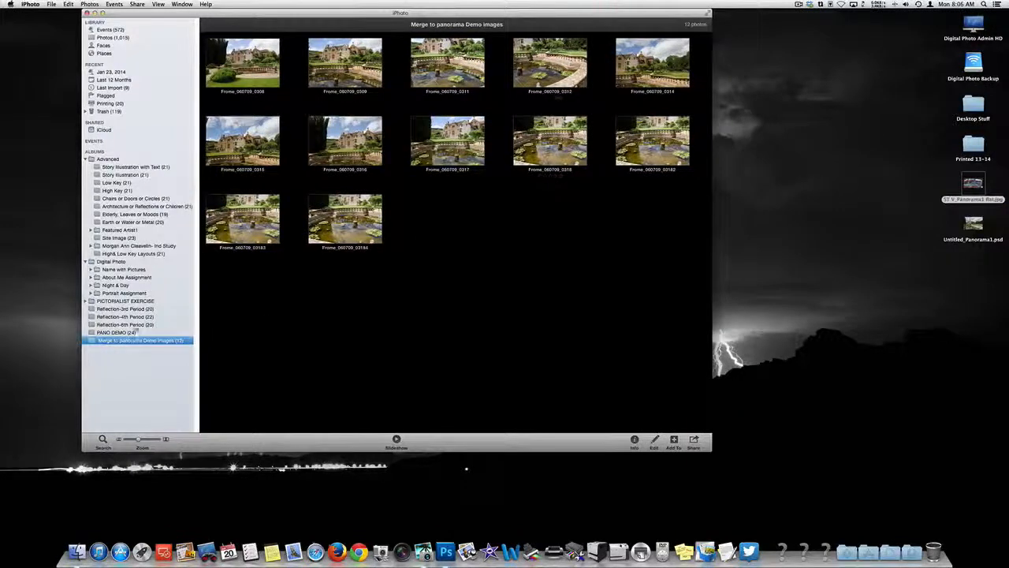
left_click(117, 332)
scroll(453, 229, "down", 3)
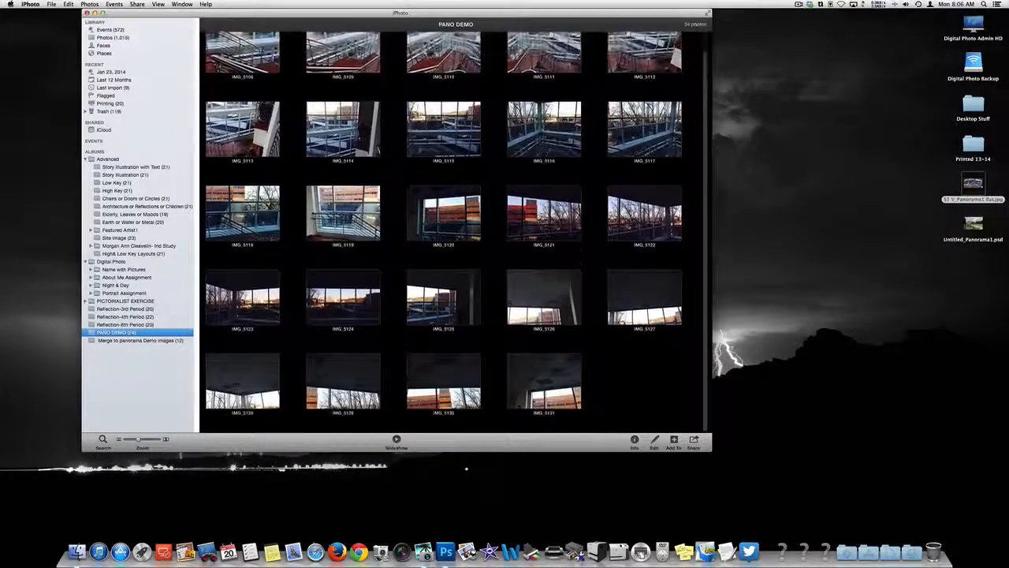
scroll(453, 229, "up", 2)
scroll(453, 228, "down", 2)
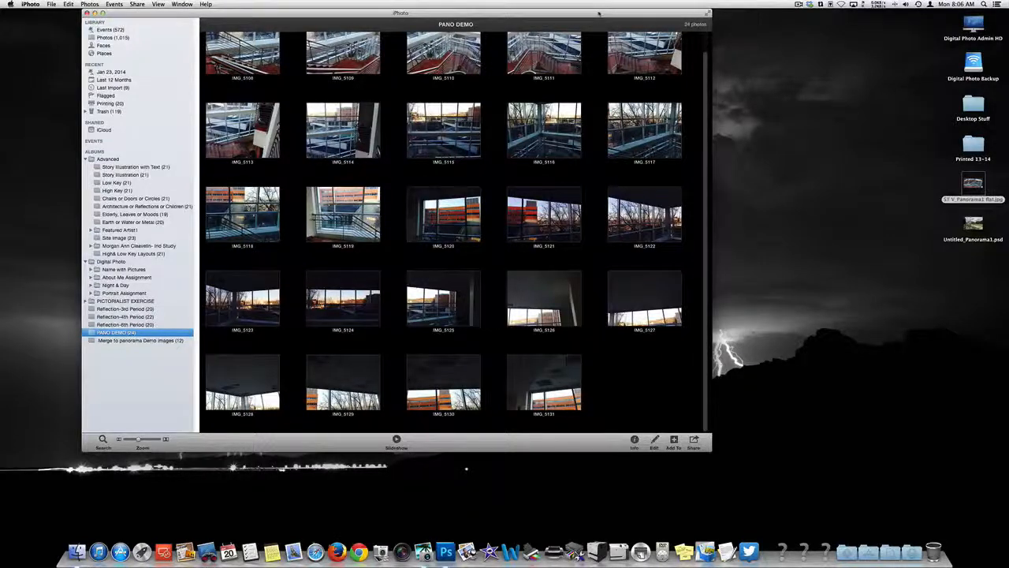
left_click_drag(599, 13, 541, 13)
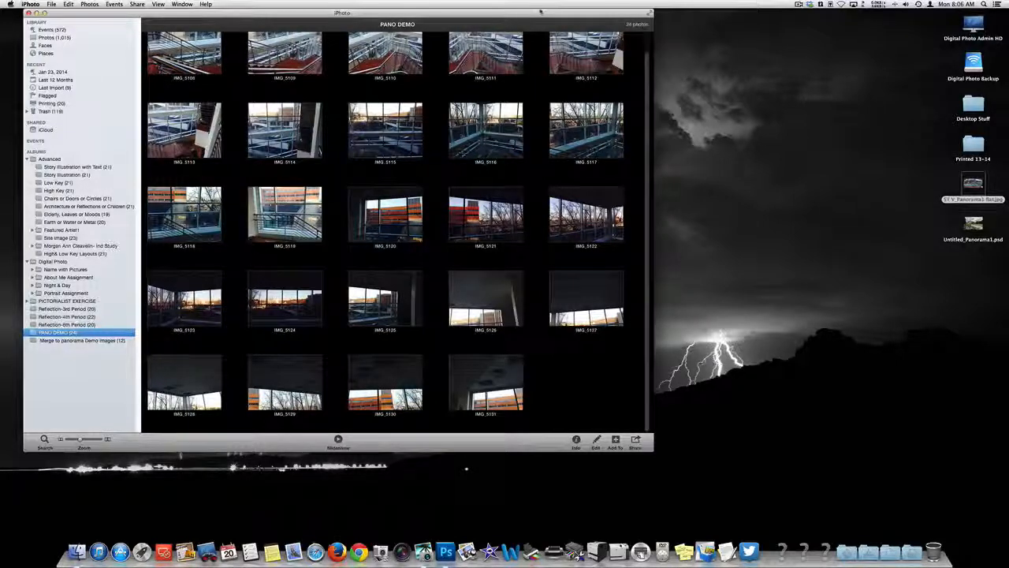
Step: Select all photos in the PANO DEMO album and configure their export as JPEG with Maximum quality and Large size
left_click(609, 402)
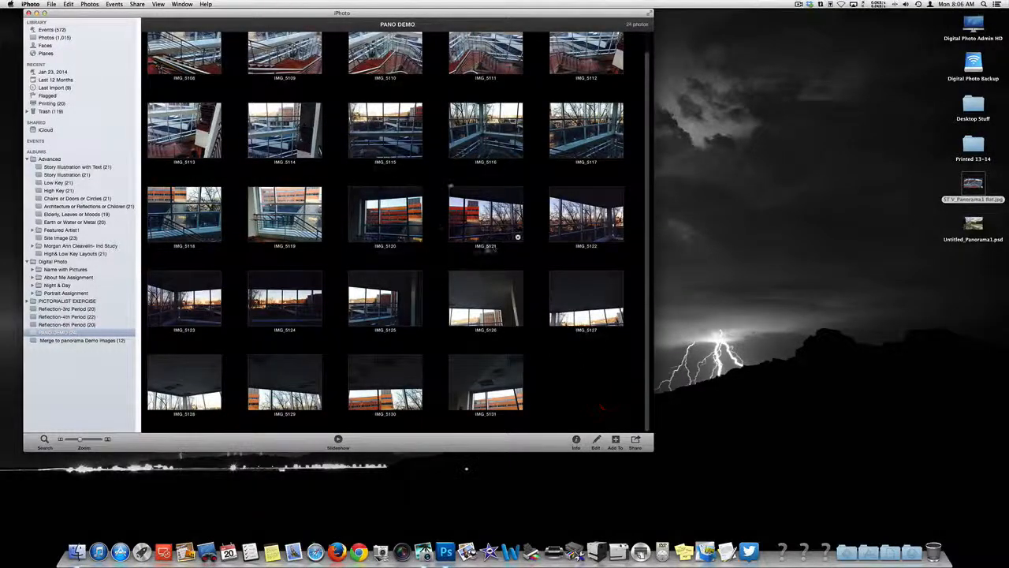
key("super+a")
left_click(52, 4)
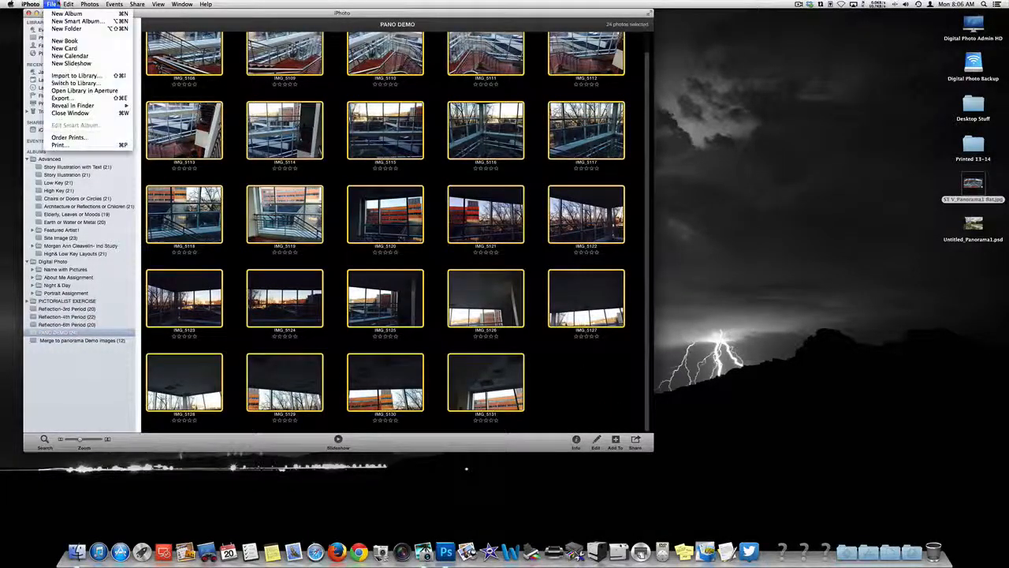
left_click(60, 98)
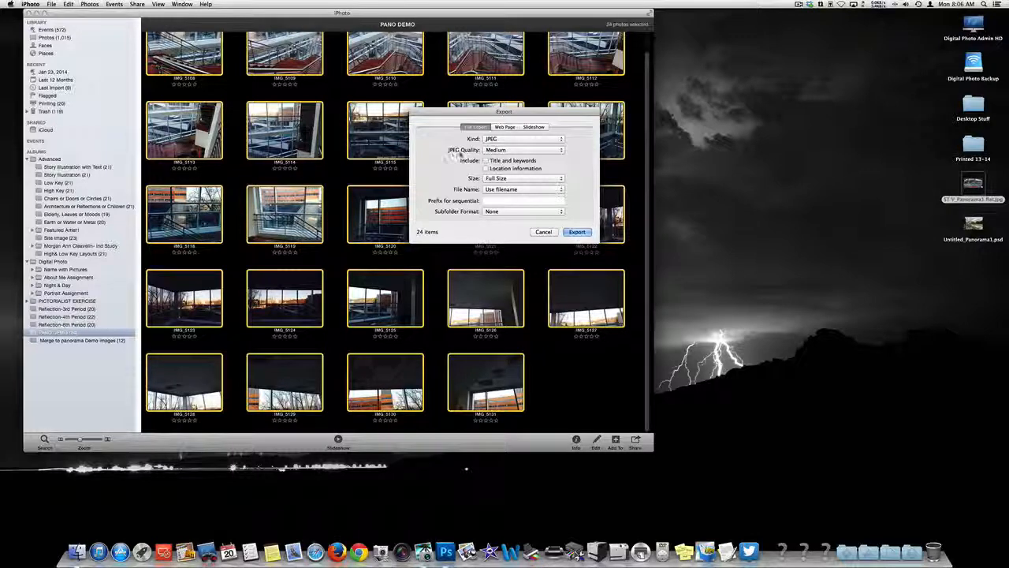
left_click(518, 152)
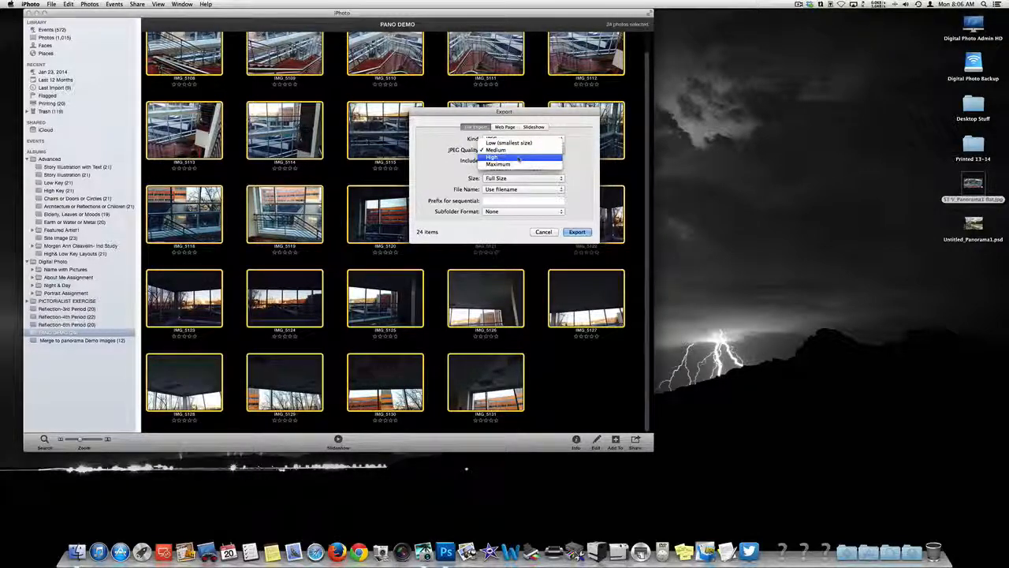
left_click(519, 165)
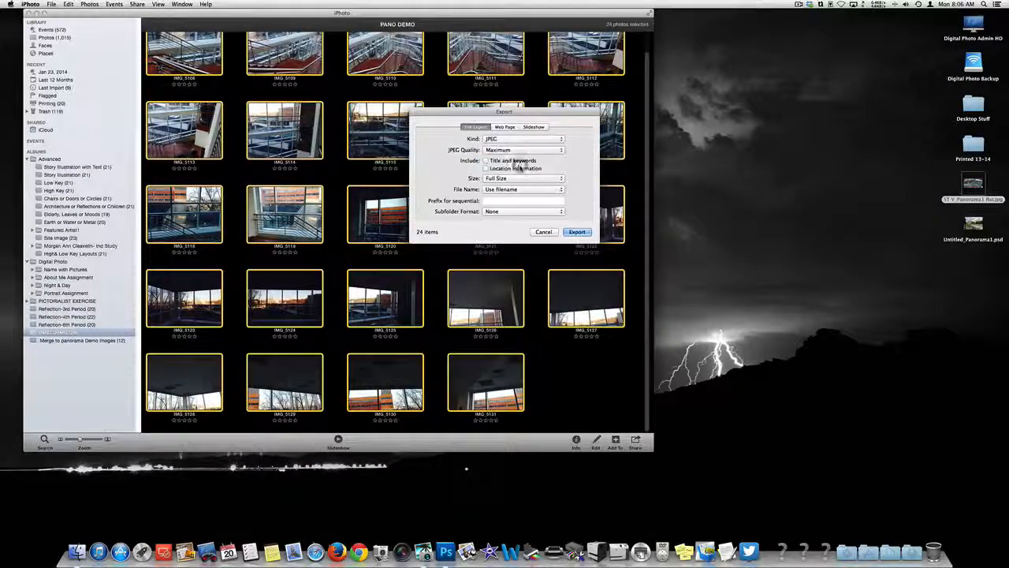
left_click(522, 178)
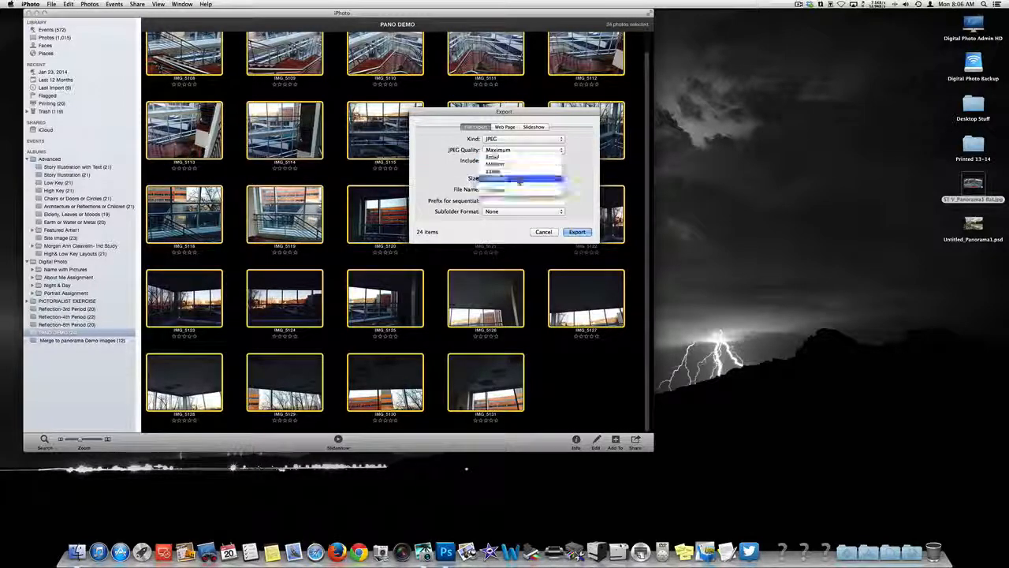
left_click(518, 166)
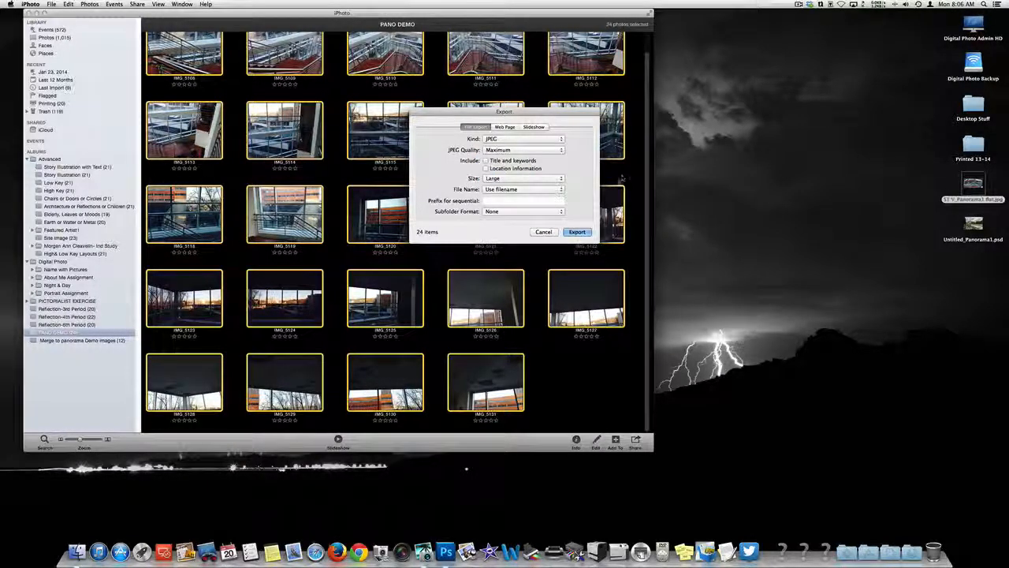
left_click(556, 179)
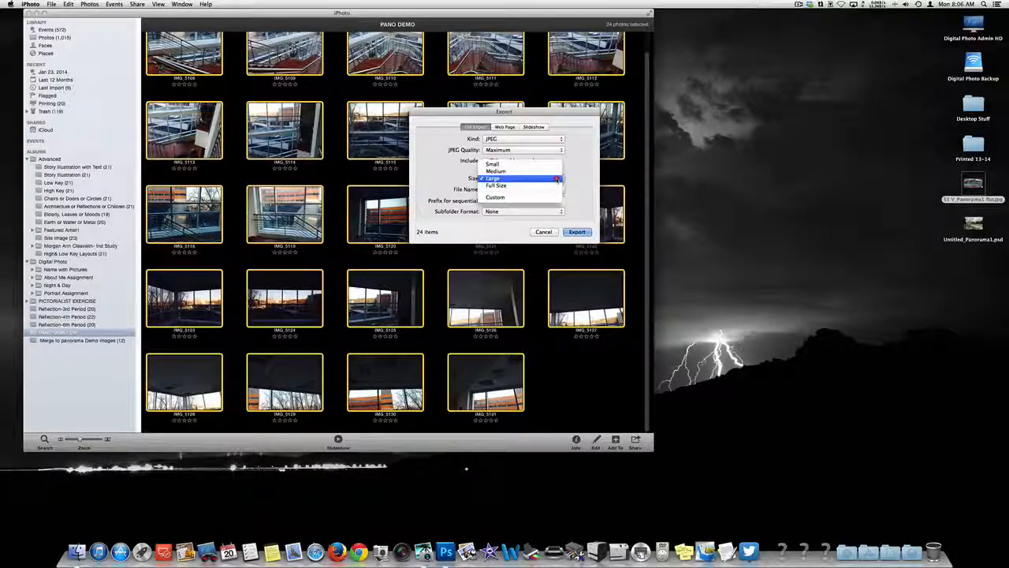
left_click(567, 179)
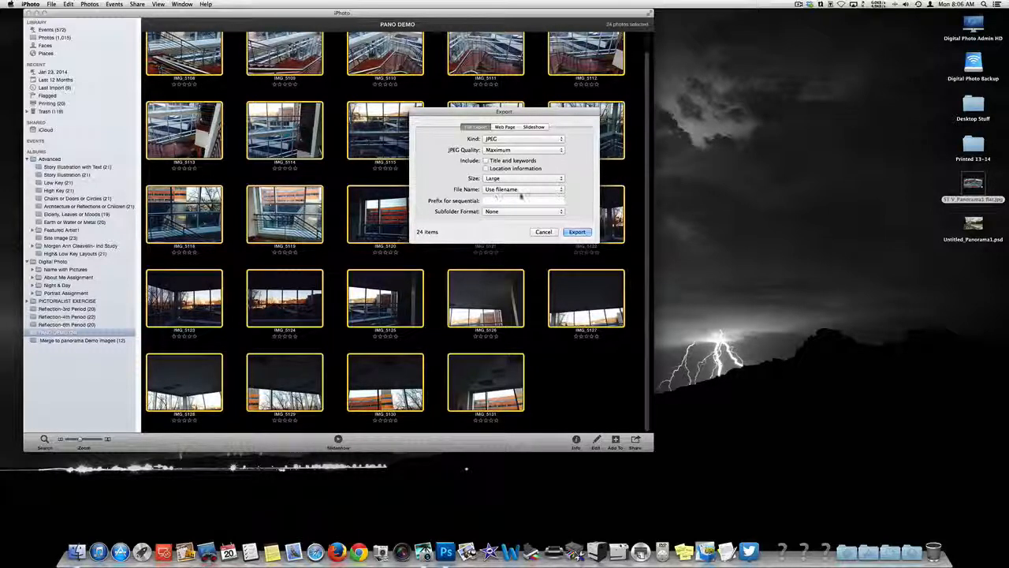
Step: Export the selected photos into a new folder named pano2 on the Desktop
left_click(580, 232)
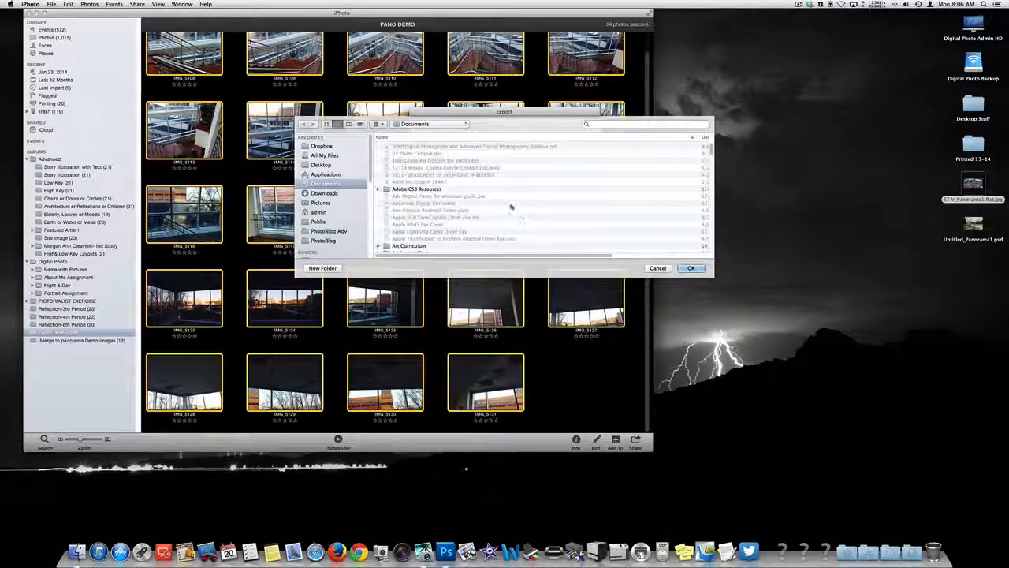
left_click(320, 164)
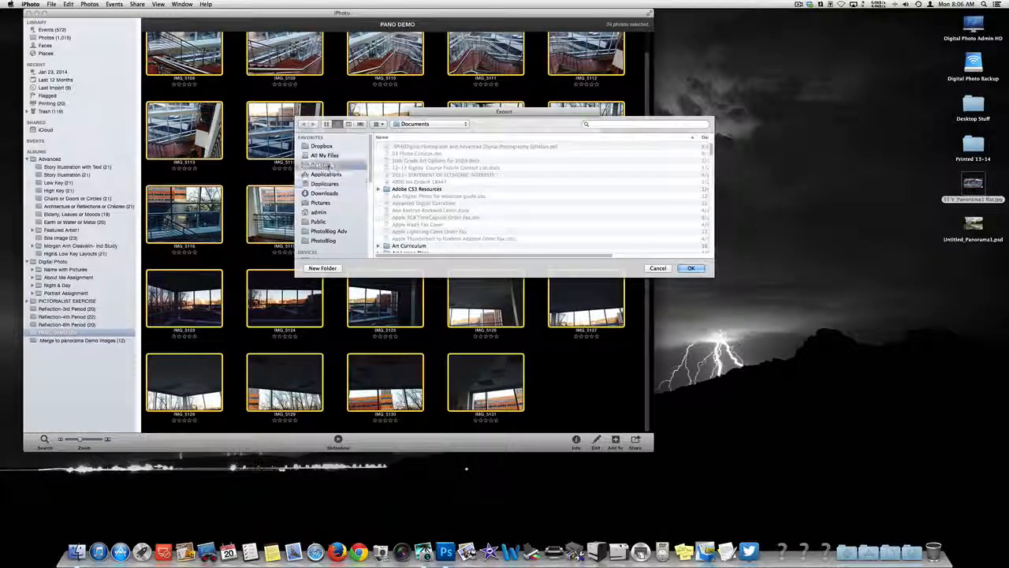
left_click(323, 268)
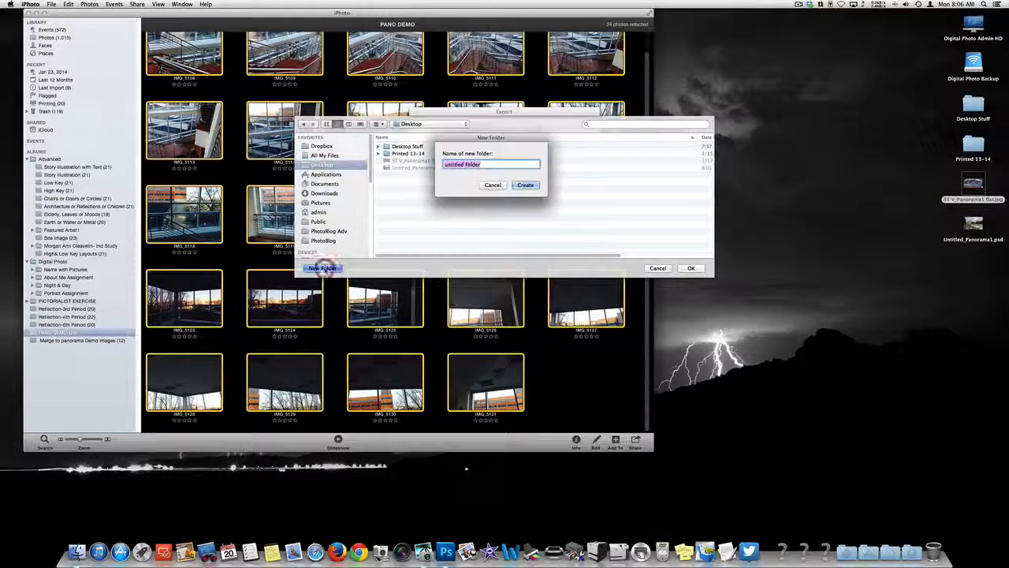
type("pano2")
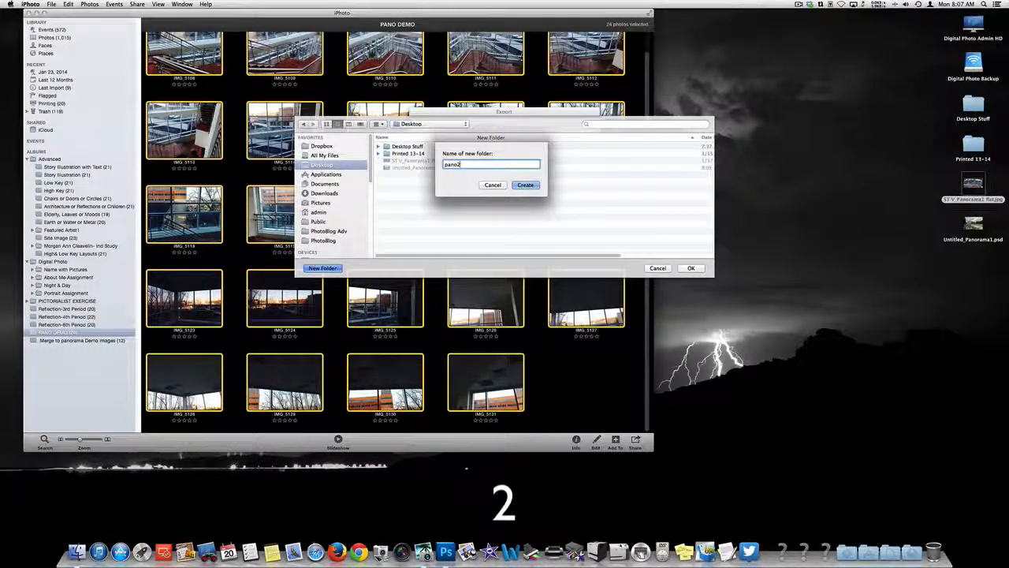
key("Return")
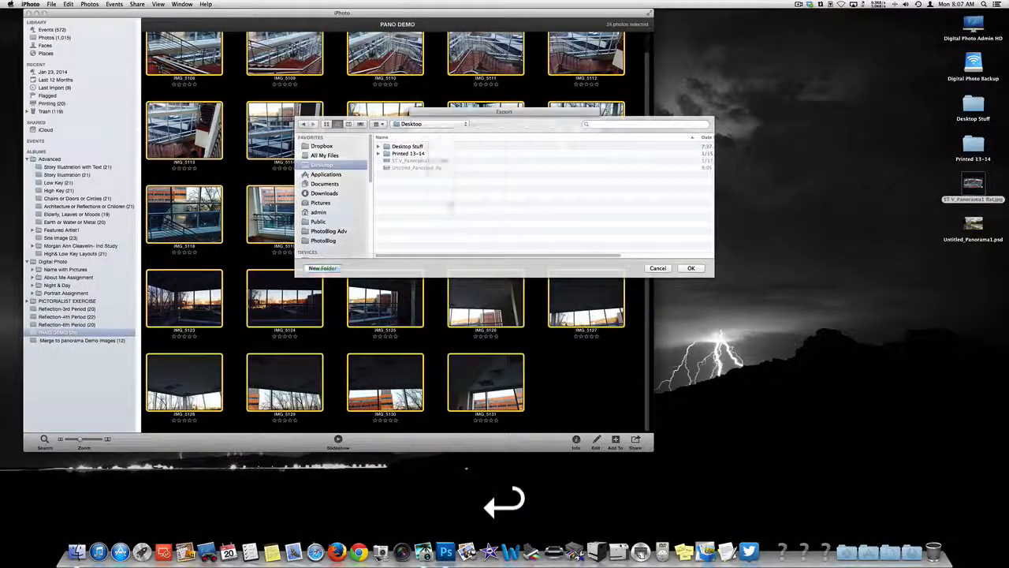
key("Return")
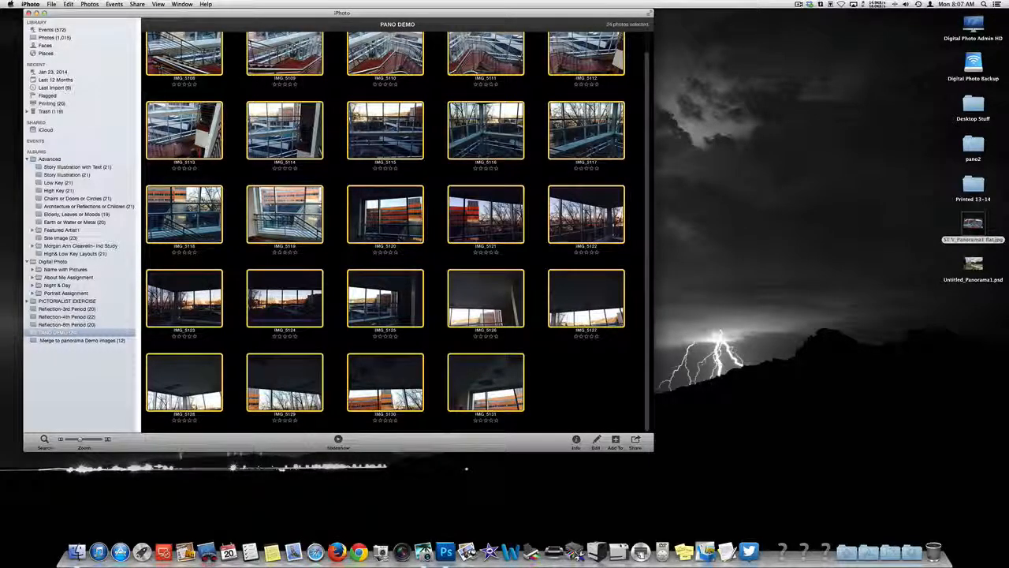
Step: Copy only photo IMG_5121 from the album to the desktop and show the copied file's information
scroll(608, 415, "up", 1)
left_click(608, 415)
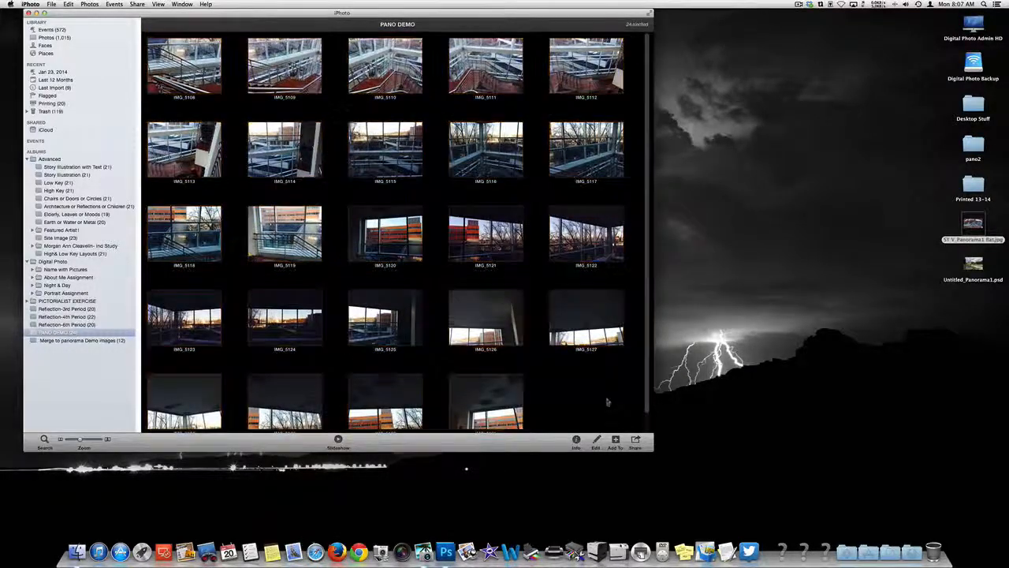
left_click_drag(451, 206, 793, 269)
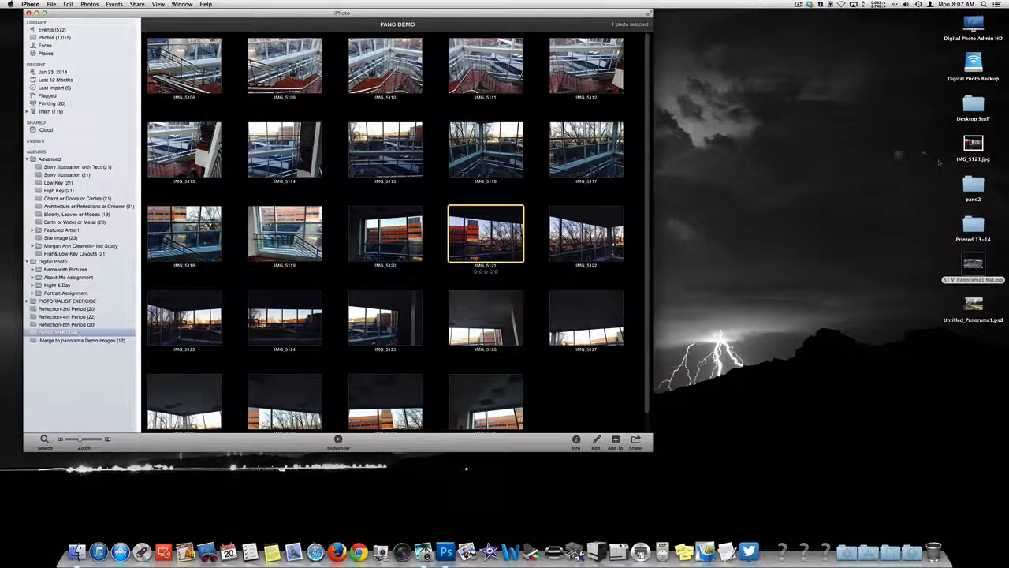
left_click(973, 146)
right_click(973, 146)
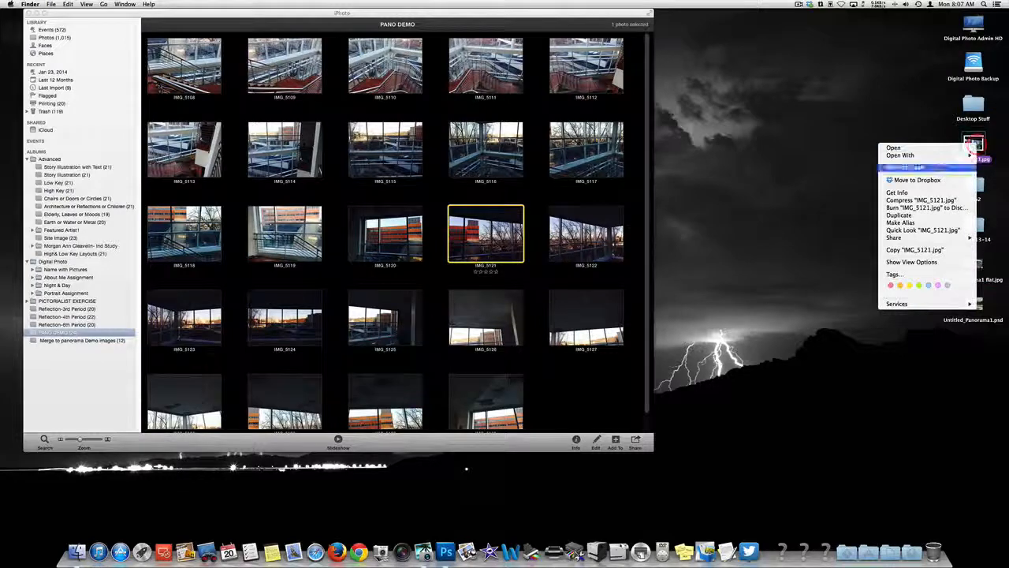
left_click(897, 192)
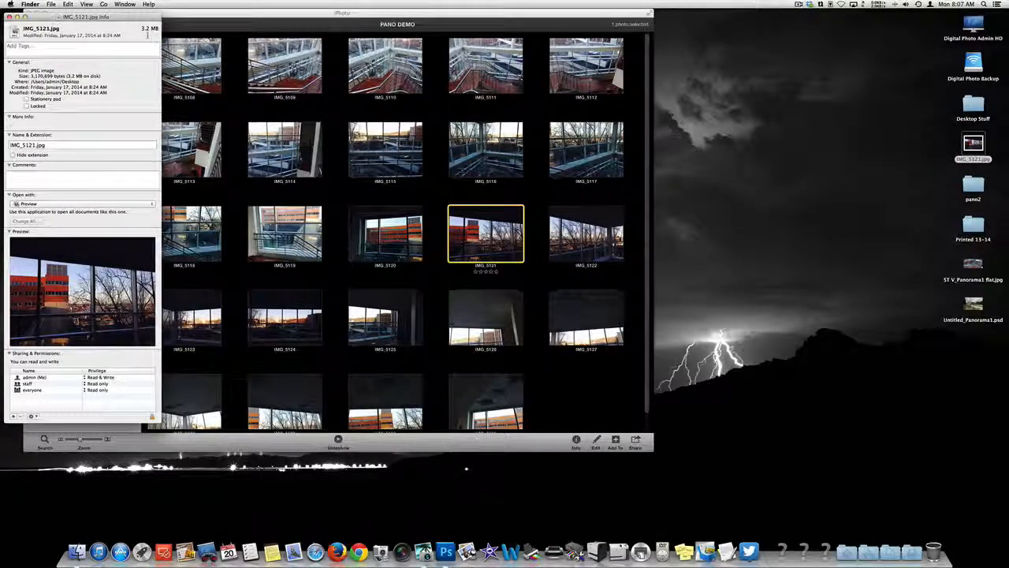
Step: Check the sizes of the exported JPEGs in the desktop folder pano2 in an enlarged window, and close the folder
left_click(972, 150)
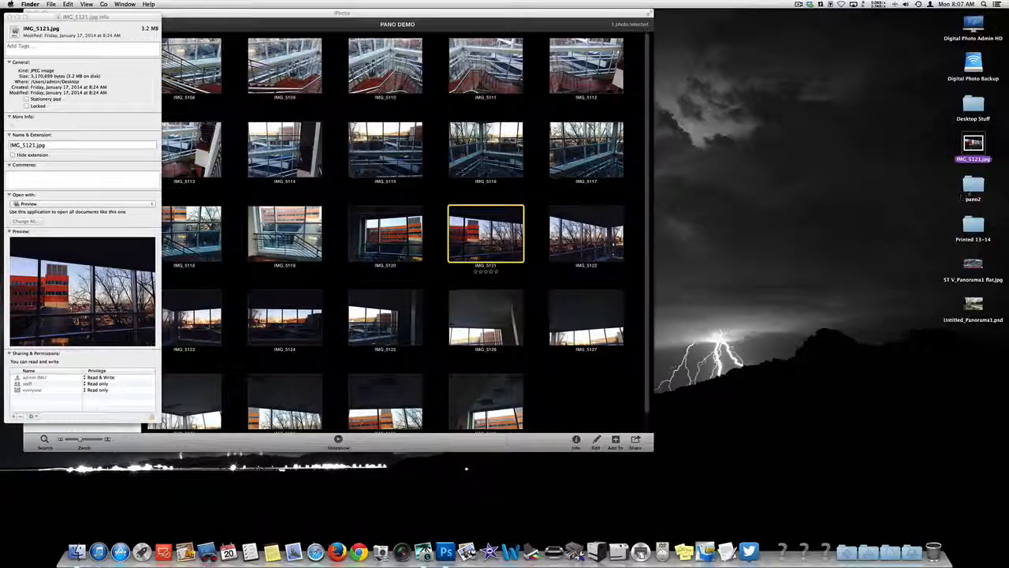
double_click(973, 186)
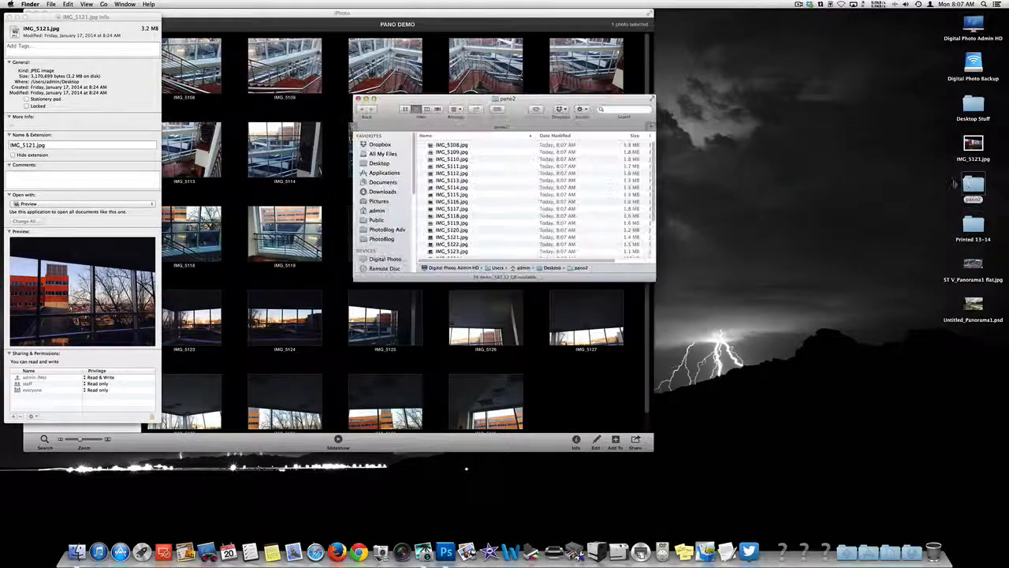
left_click_drag(653, 280, 738, 404)
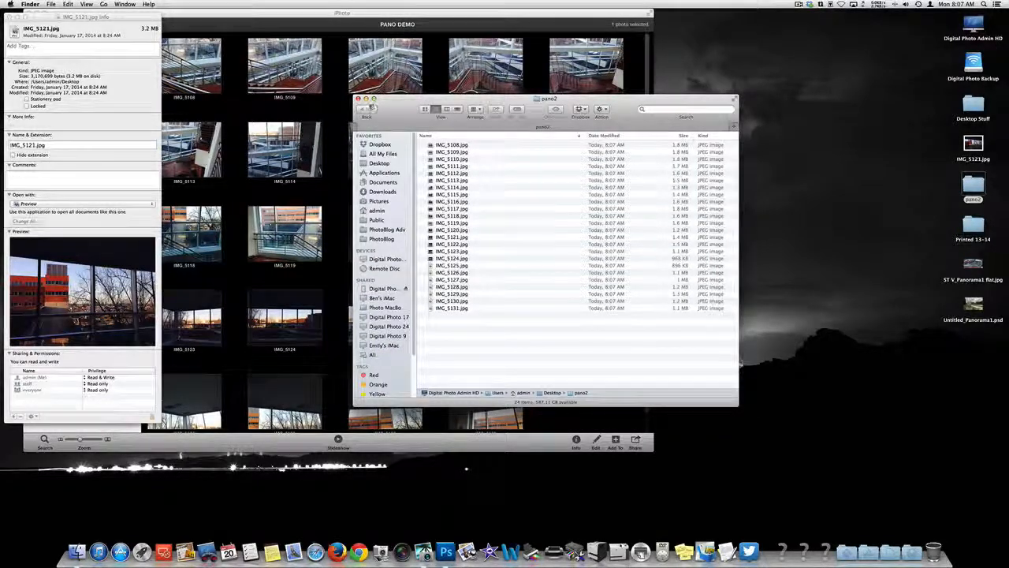
left_click(358, 99)
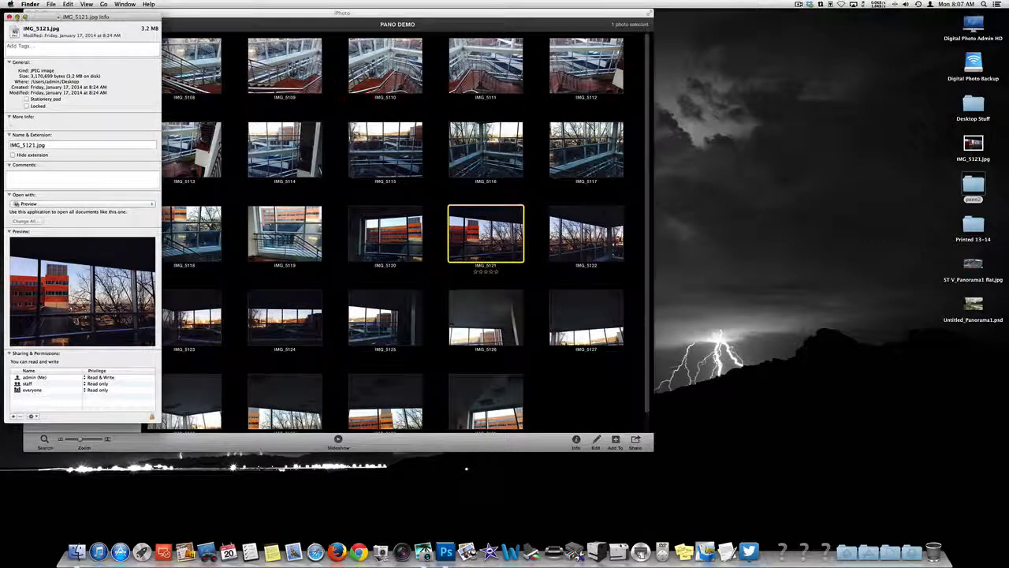
Step: Close the IMG_5121.jpg information window and the iPhoto window
left_click(9, 16)
left_click(81, 17)
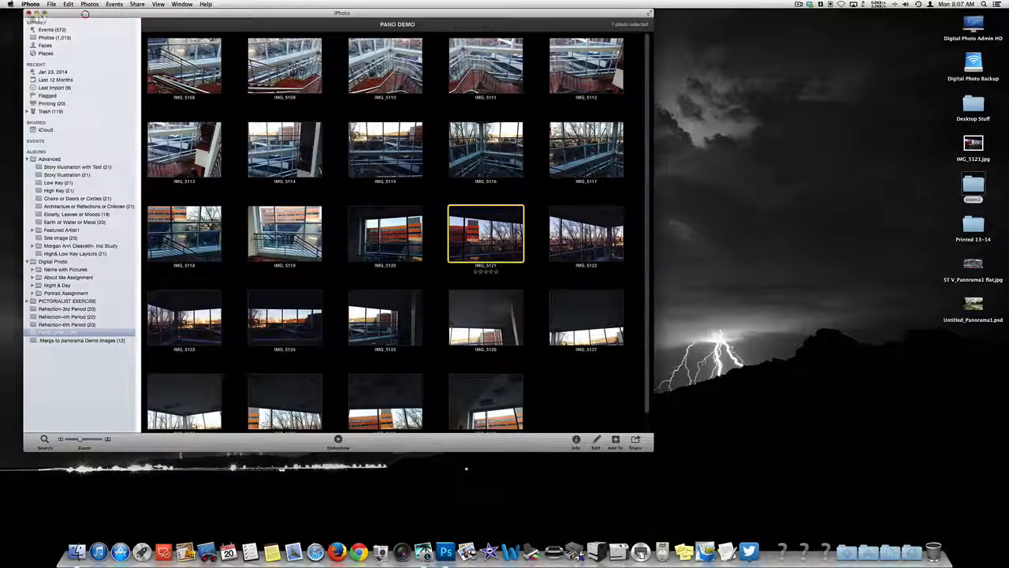
left_click(29, 14)
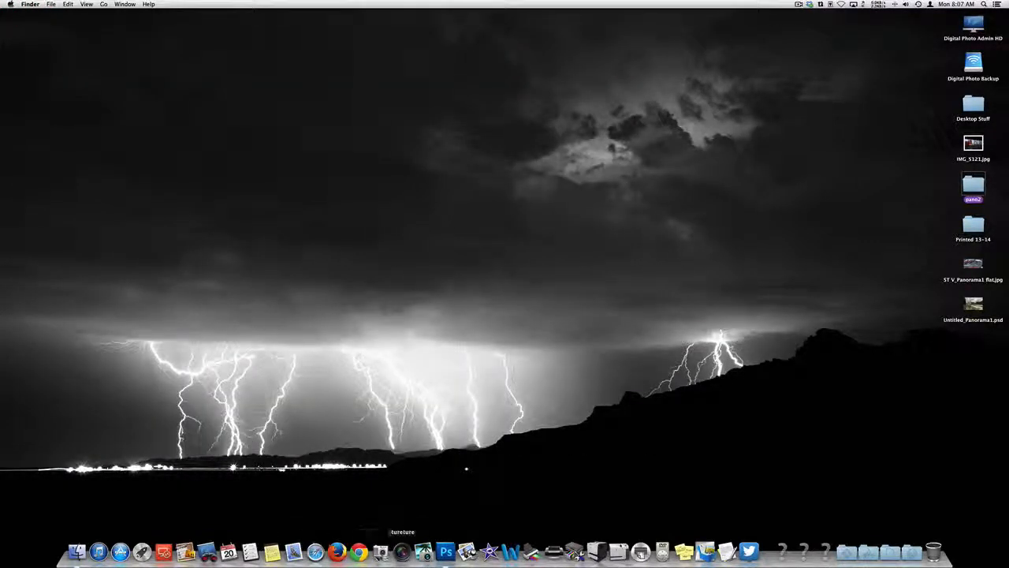
Step: Switch to Photoshop and run Photomerge on all the images in the pano2 folder with Auto layout and image blending
left_click(446, 550)
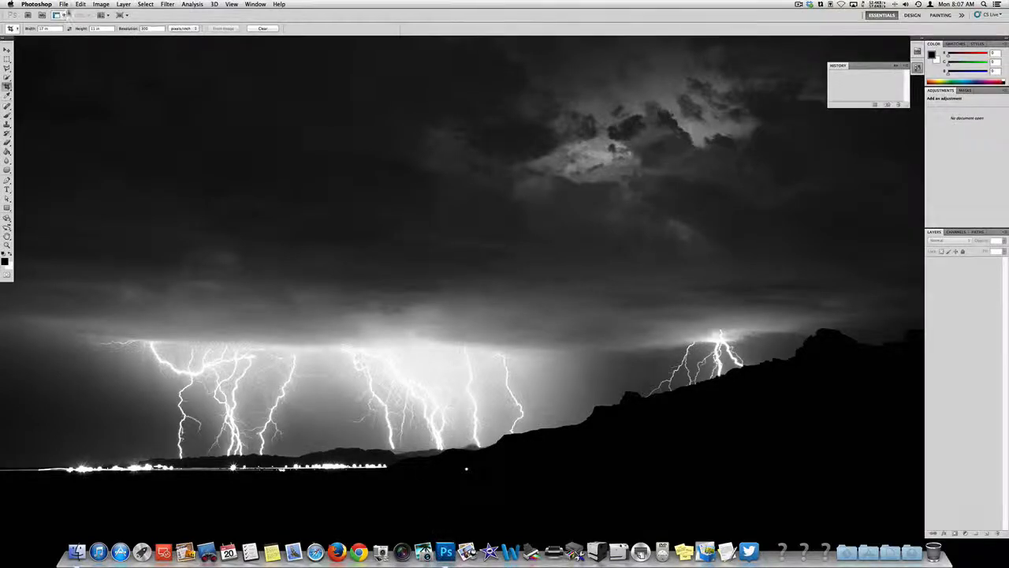
left_click(63, 5)
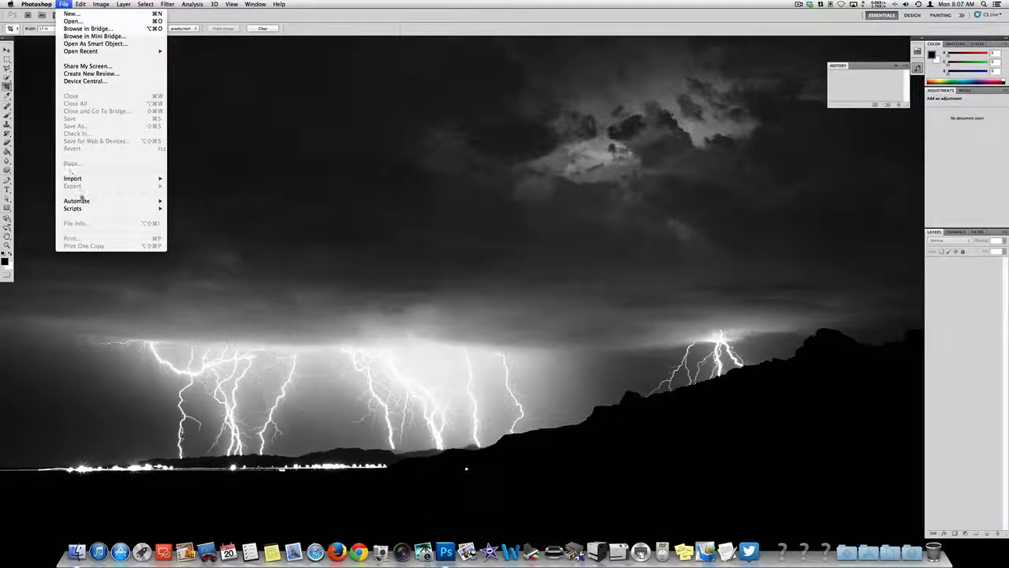
mouse_move(85, 201)
left_click(209, 313)
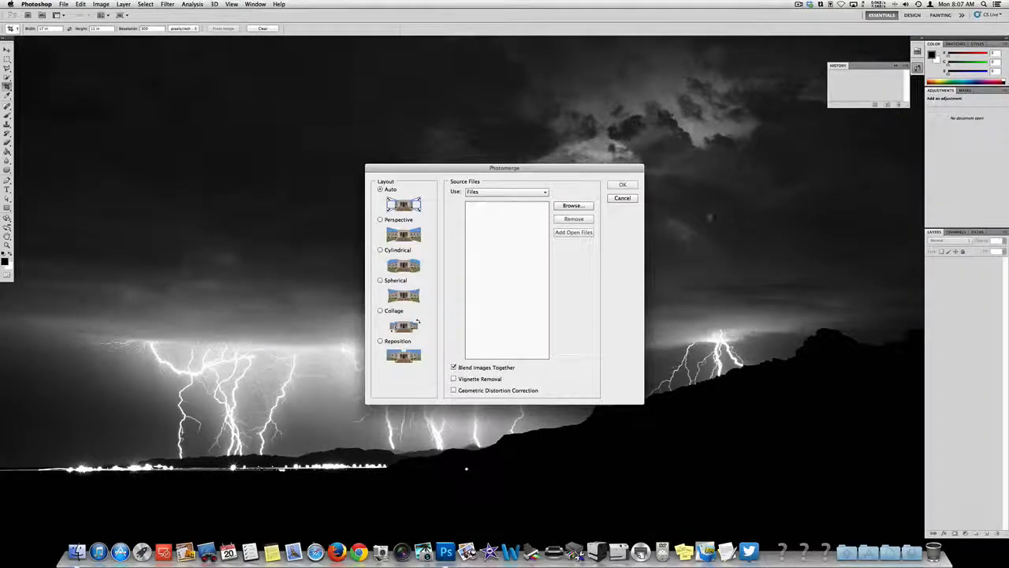
left_click(583, 207)
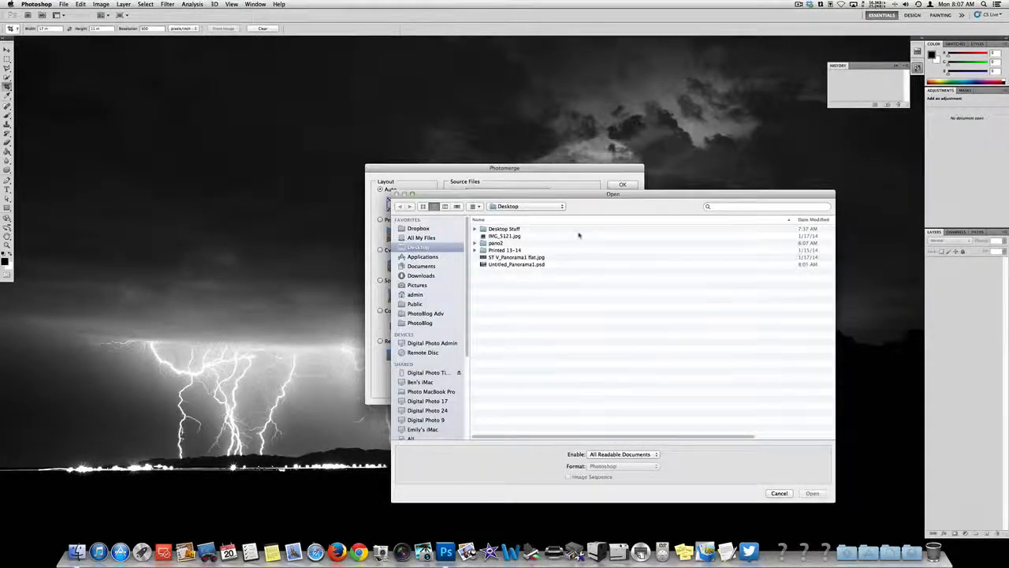
double_click(504, 243)
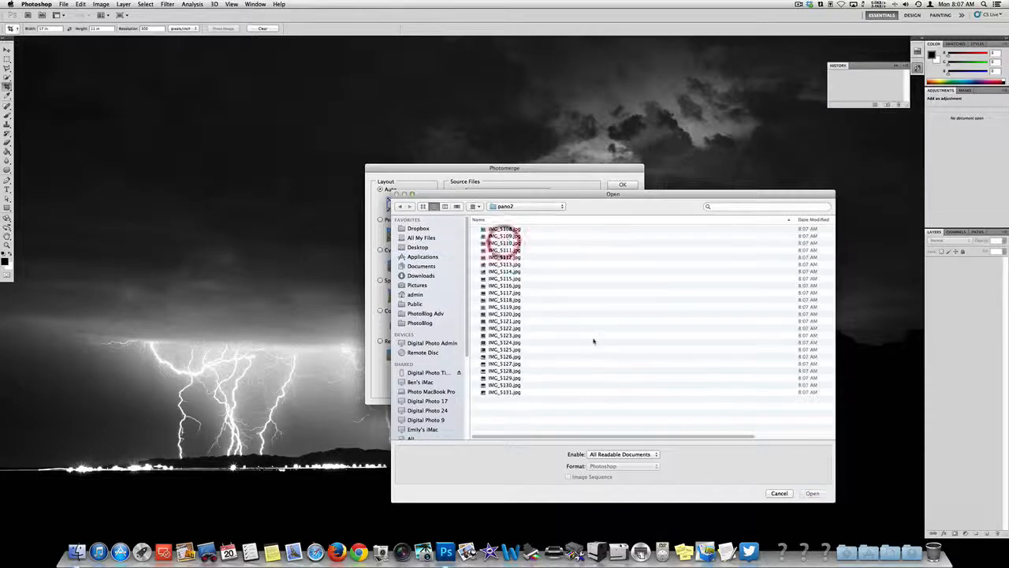
key("super+a")
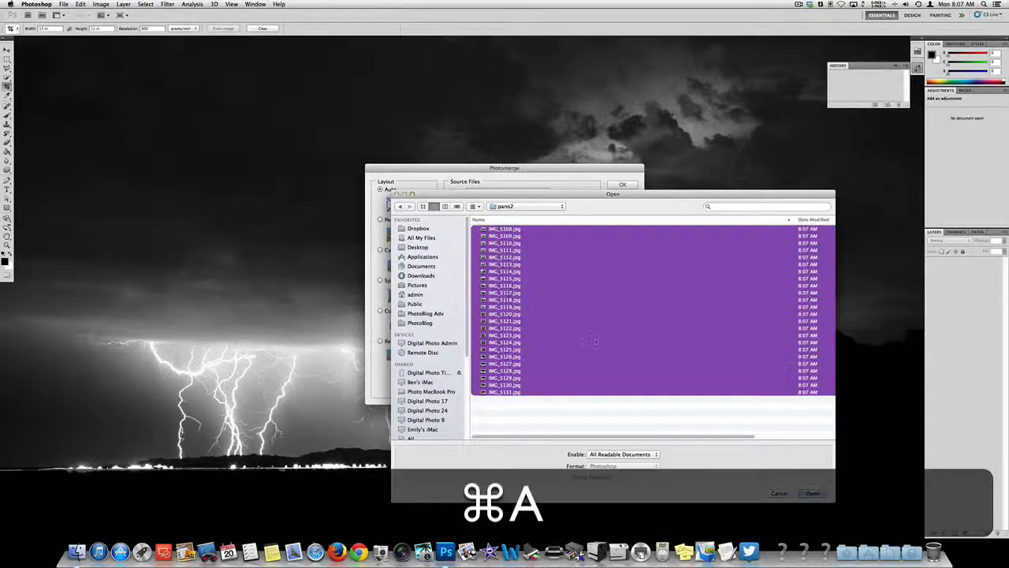
left_click(812, 493)
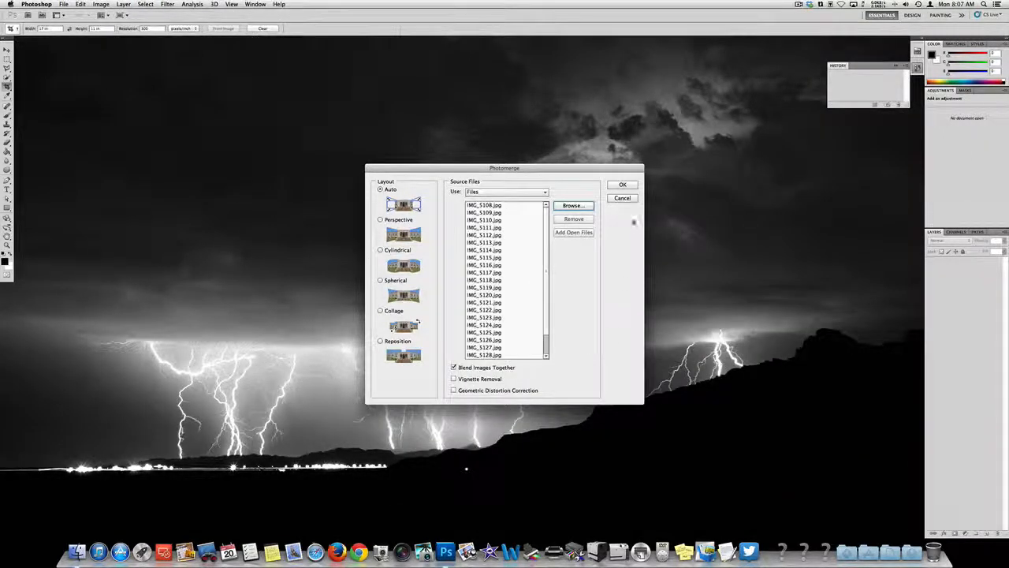
left_click(622, 185)
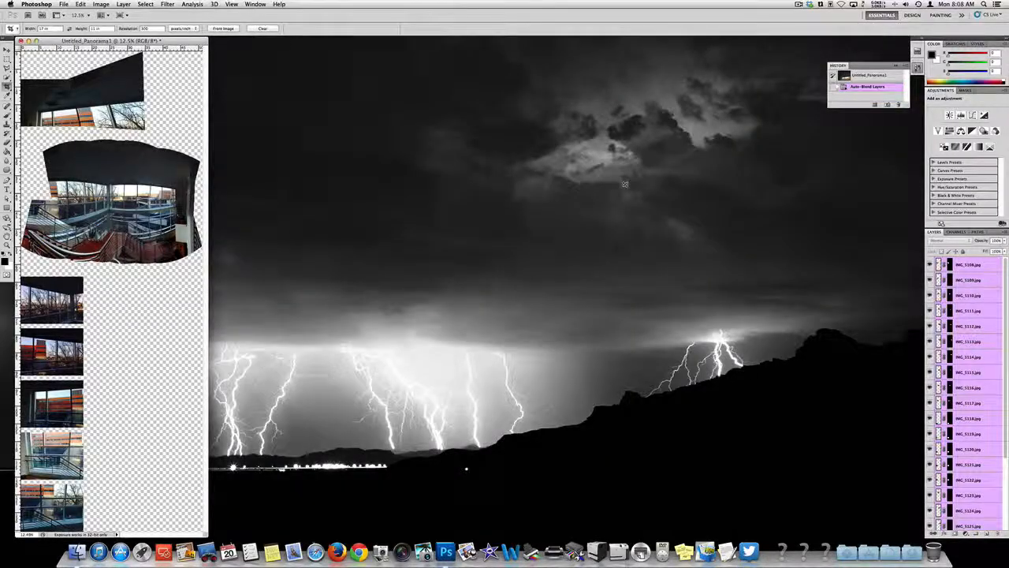
Step: Move the merged panorama's window towards the middle of the workspace and inspect its large stairwell section up close
key("super+0")
left_click_drag(55, 41, 479, 49)
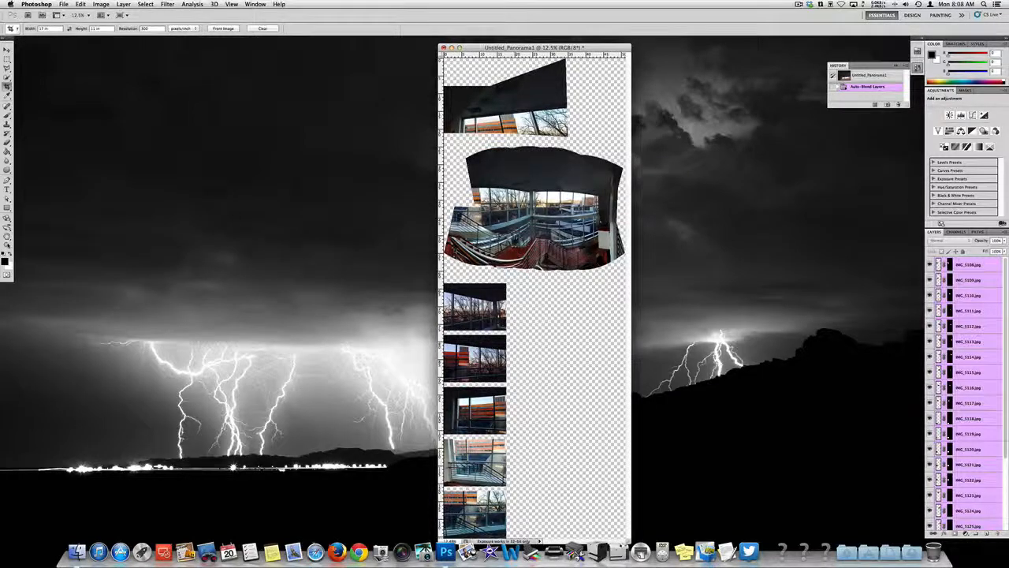
left_click(7, 244)
mouse_move(514, 213)
left_mouse_down()
mouse_move(590, 213)
mouse_move(531, 212)
left_mouse_up()
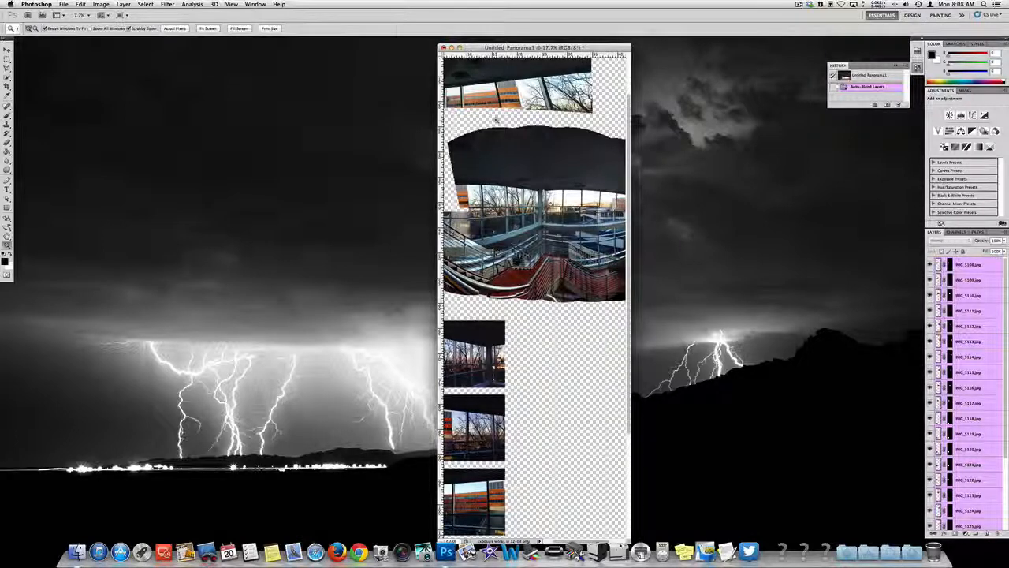
left_click(64, 4)
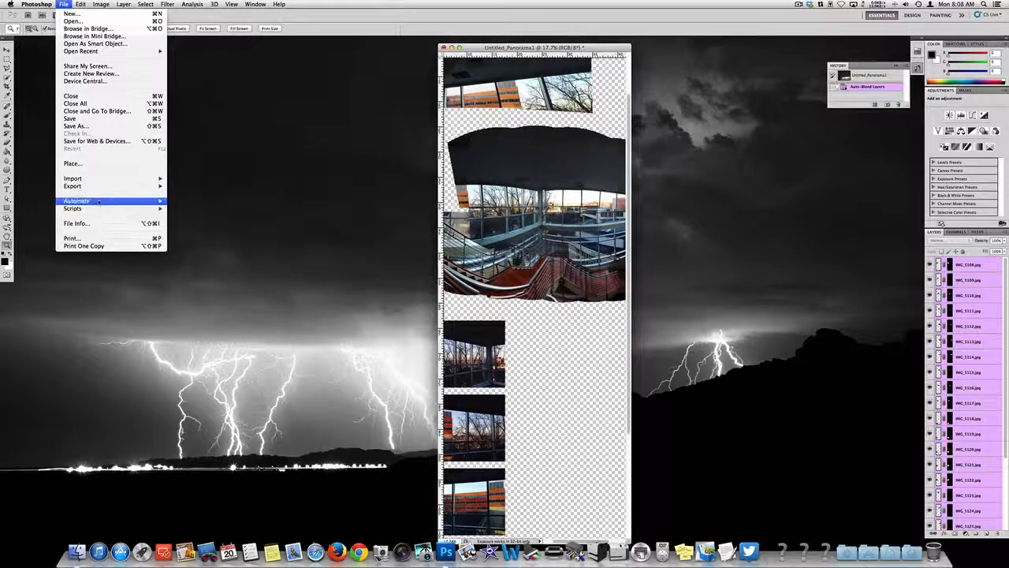
mouse_move(98, 202)
left_click(209, 314)
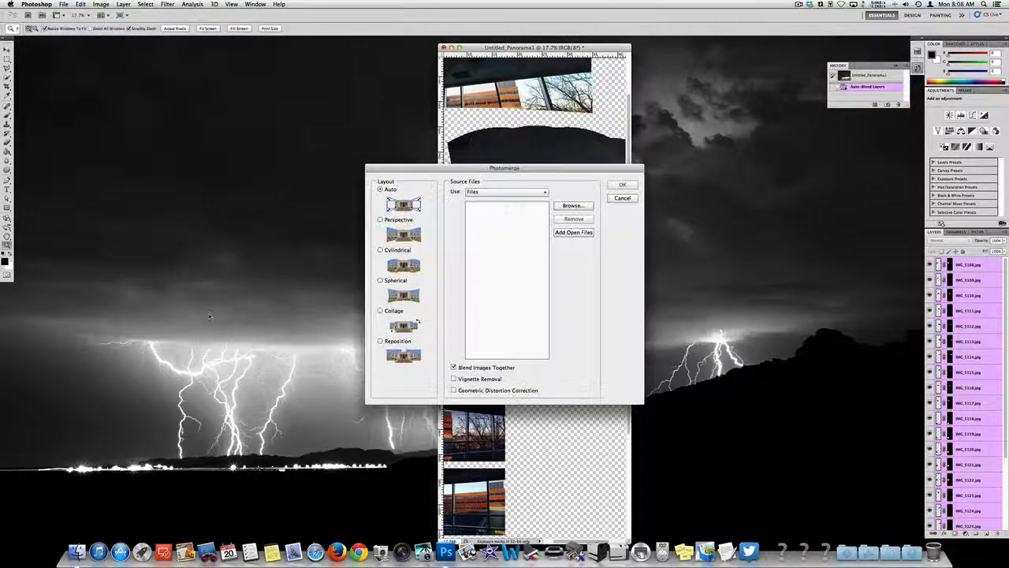
left_click(622, 198)
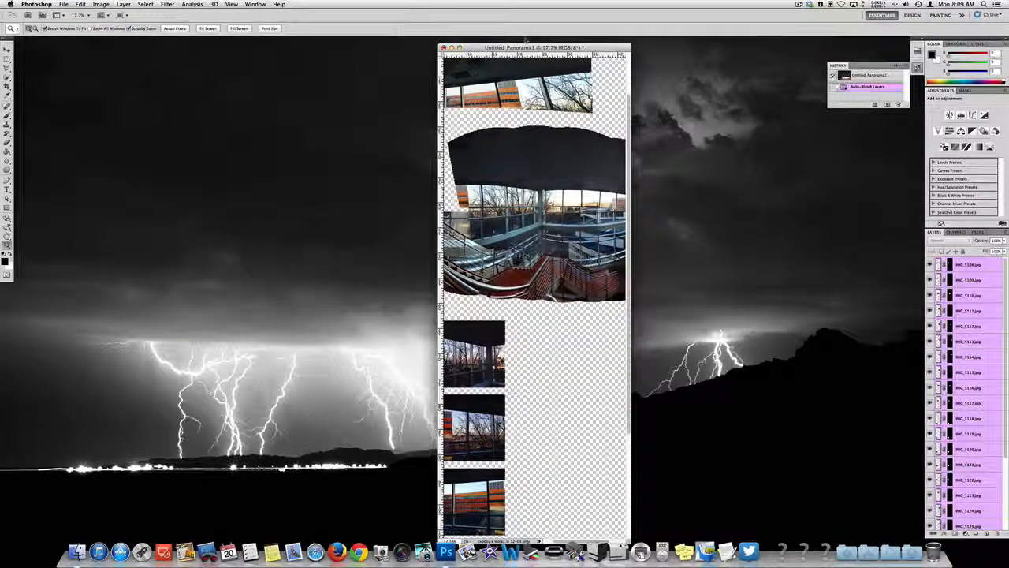
Step: Save the merged panorama to the Desktop as Untitled_Panorama2.psd in Photoshop format with layers
key("shift+super+s")
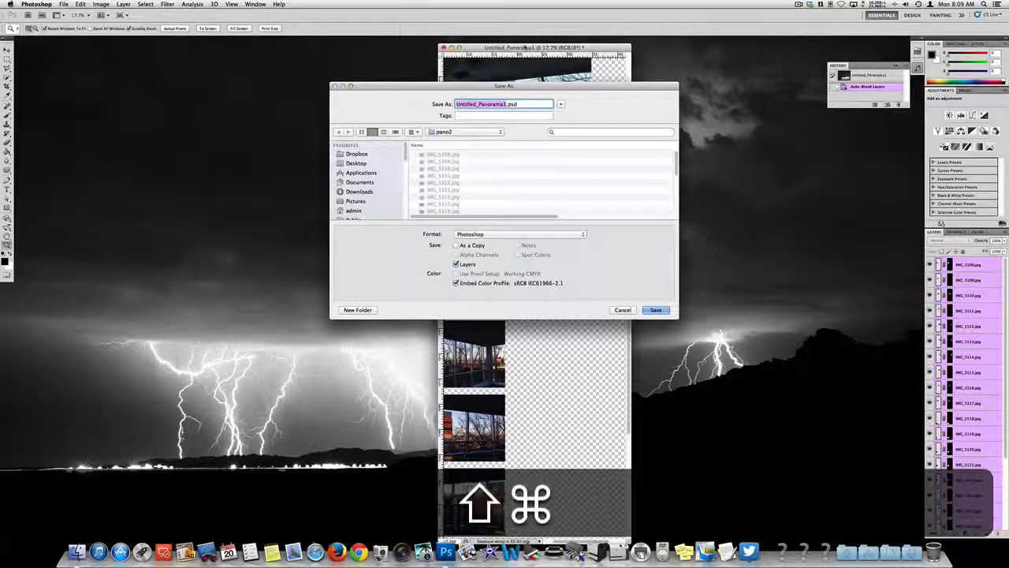
key("super+d")
key("super+Right")
key("BackSpace")
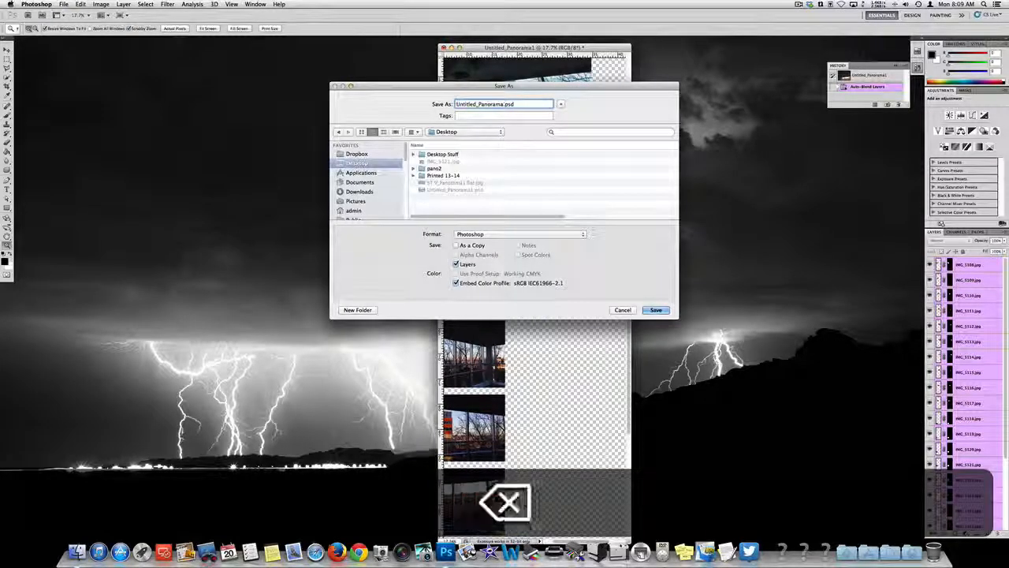
type("2")
key("Return")
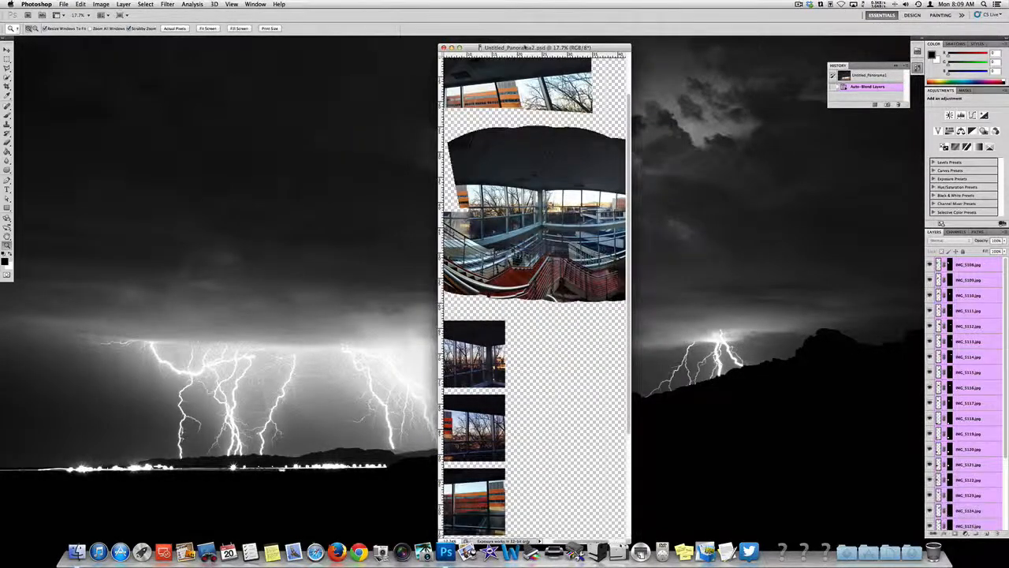
left_click(63, 4)
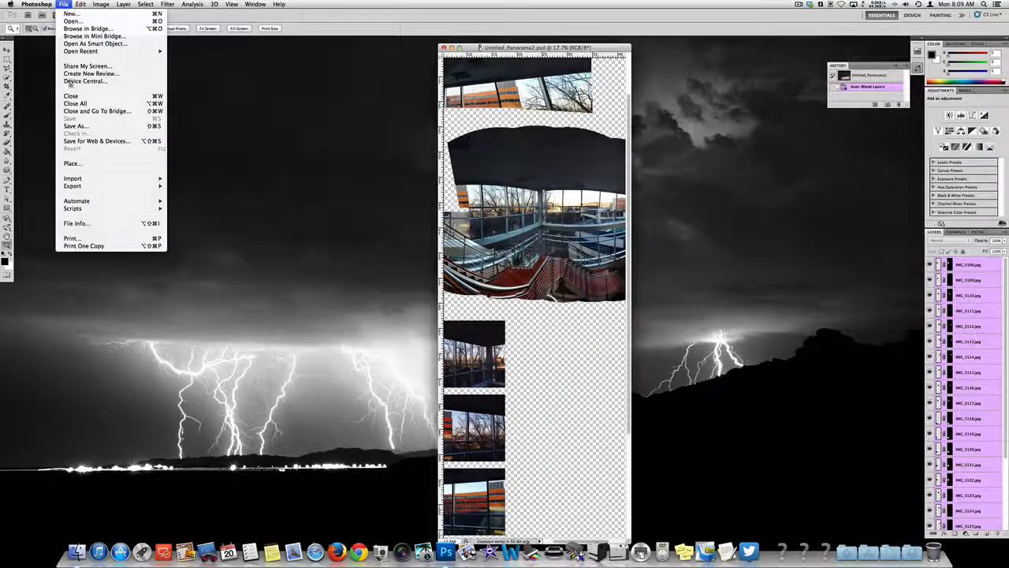
mouse_move(93, 203)
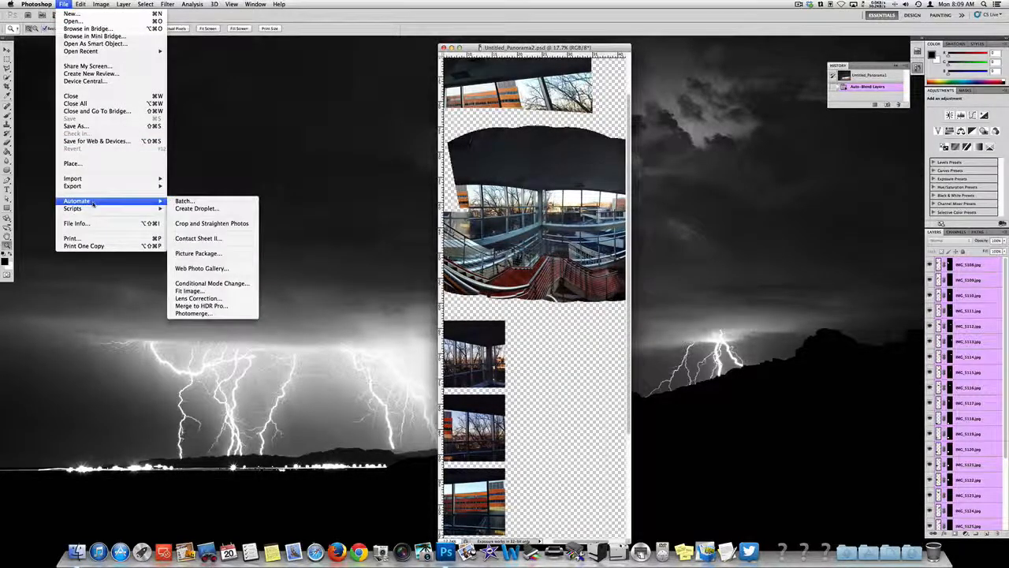
left_click(206, 306)
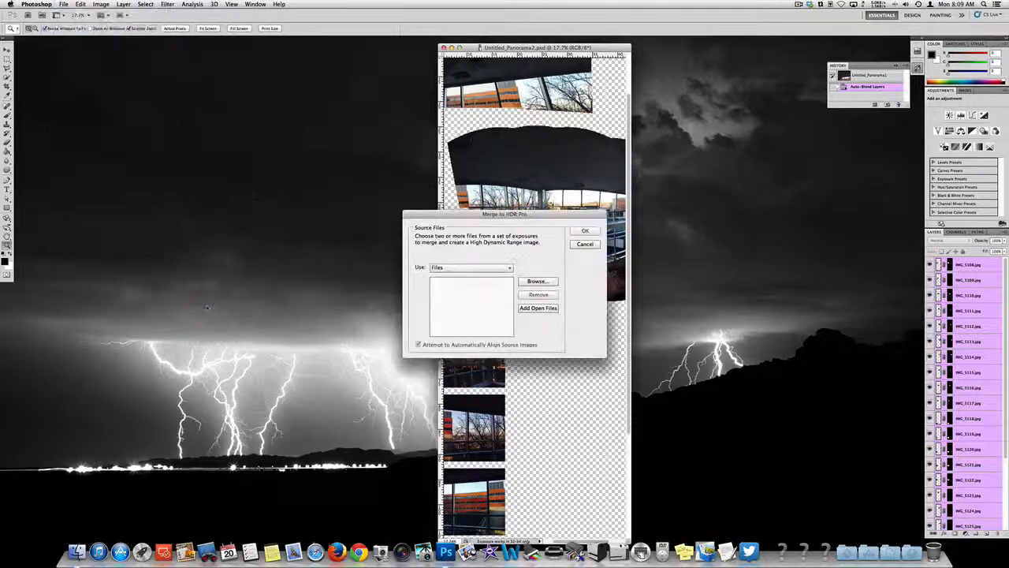
left_click(585, 244)
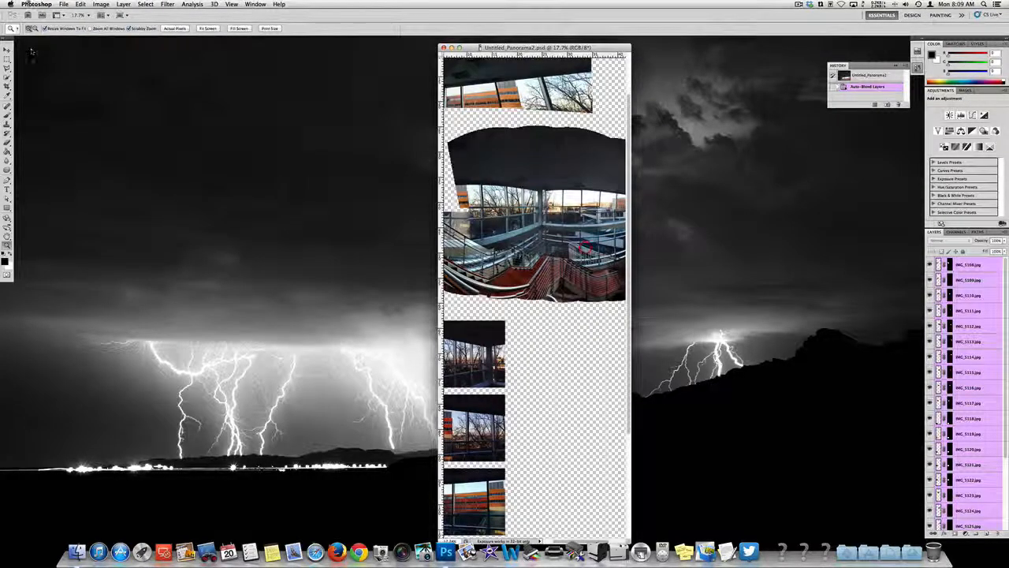
Step: Run Photomerge again on all the pano2 images with Auto layout, image blending and Geometric Distortion Correction enabled
left_click(64, 4)
mouse_move(79, 201)
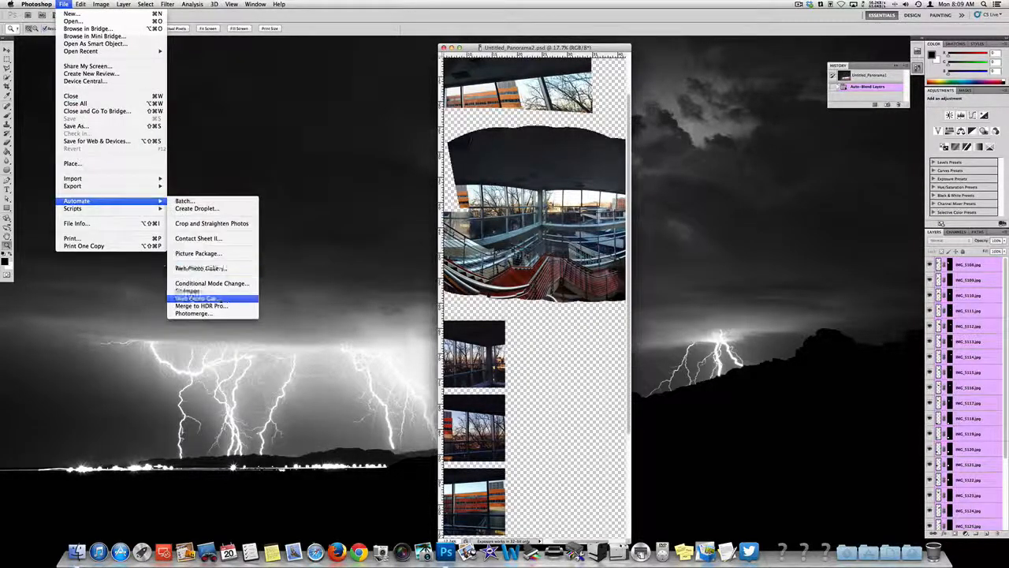
left_click(193, 314)
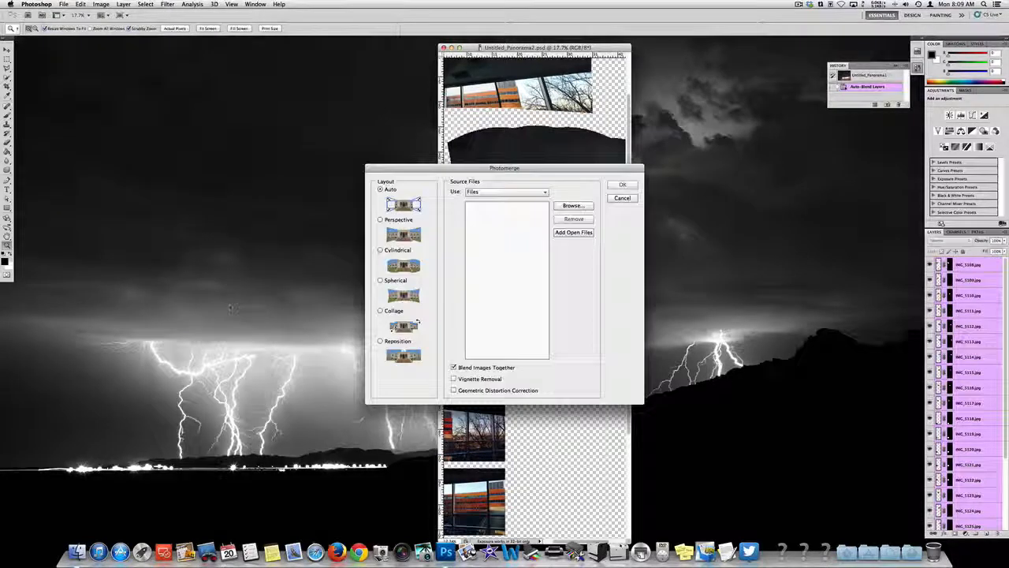
left_click(574, 205)
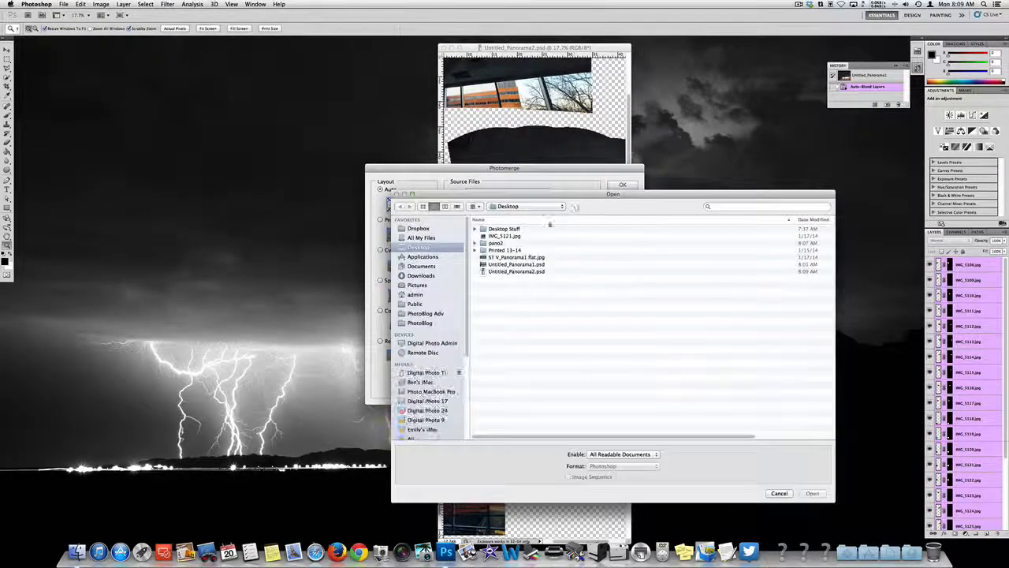
double_click(495, 242)
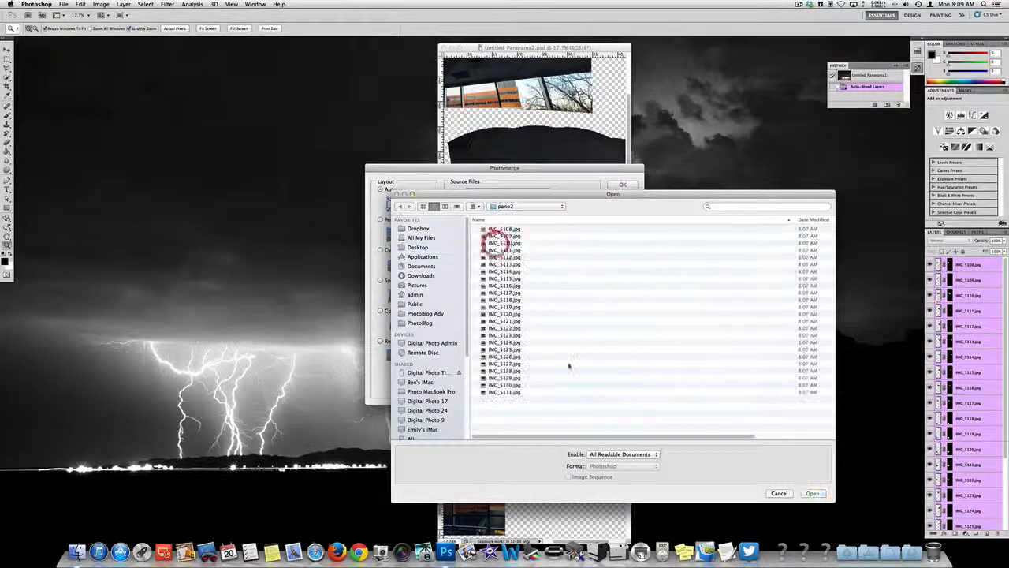
key("super+a")
left_click(814, 494)
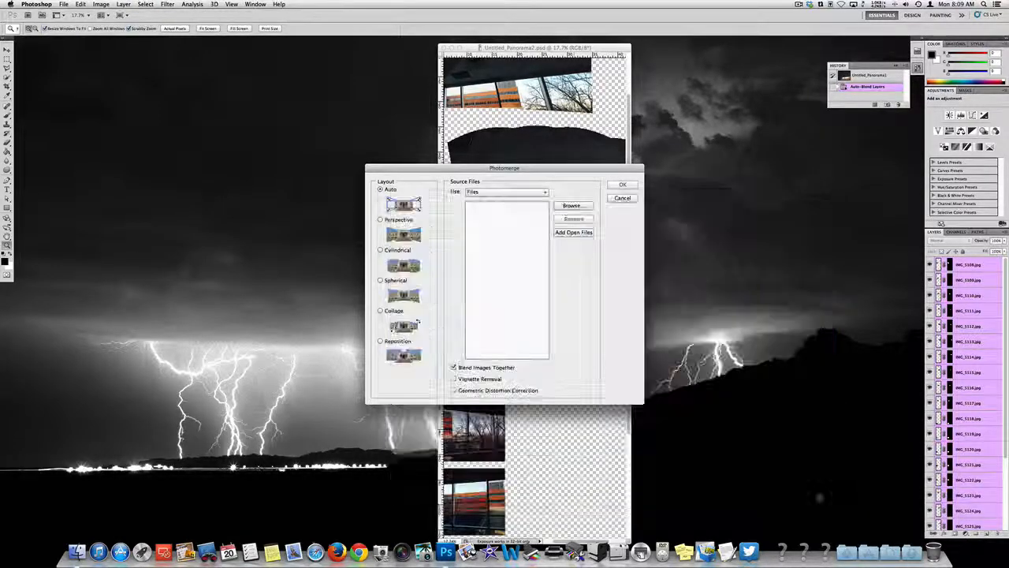
left_click(453, 390)
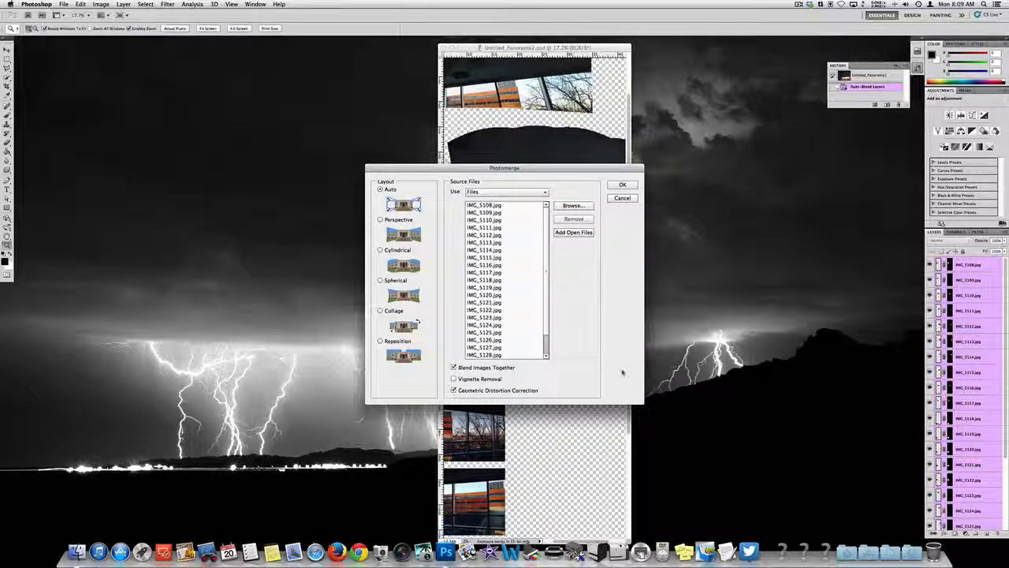
left_click(622, 185)
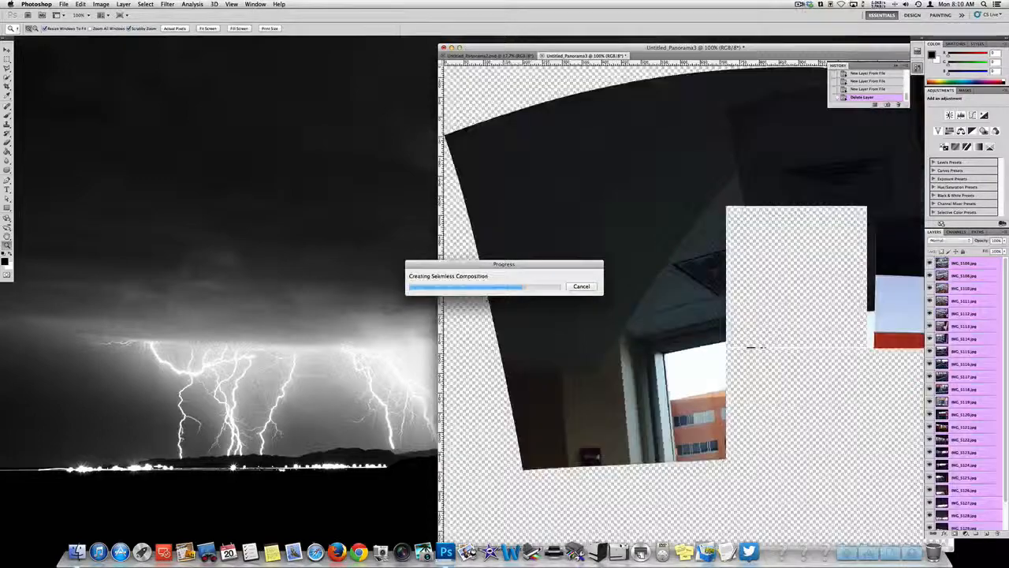
left_click(799, 4)
left_click(809, 28)
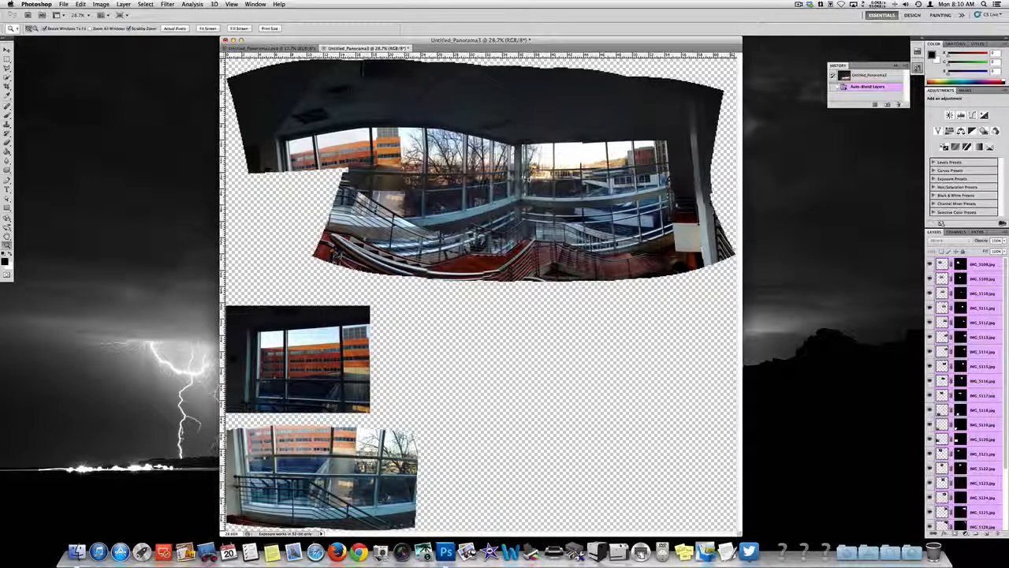
Step: Inspect the windows and staircase in the distortion-corrected panorama up close
left_click_drag(475, 179, 527, 224)
scroll(528, 224, "left", 2)
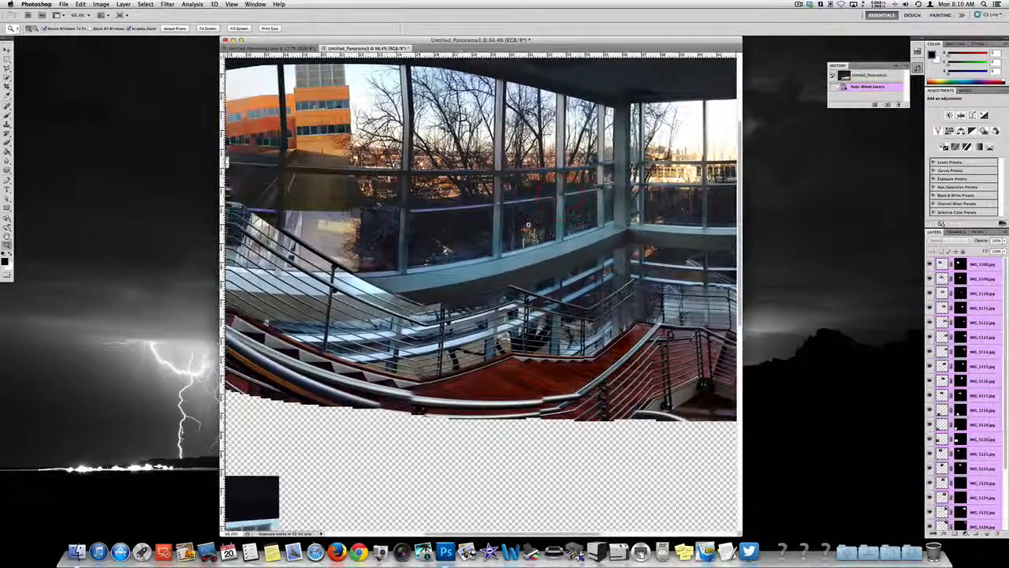
Step: Try to fill the main panorama's missing left corner by moving the lowest detached window-and-railing fragment onto it
scroll(529, 223, "down", 10)
scroll(528, 223, "left", 6)
scroll(528, 224, "left", 3)
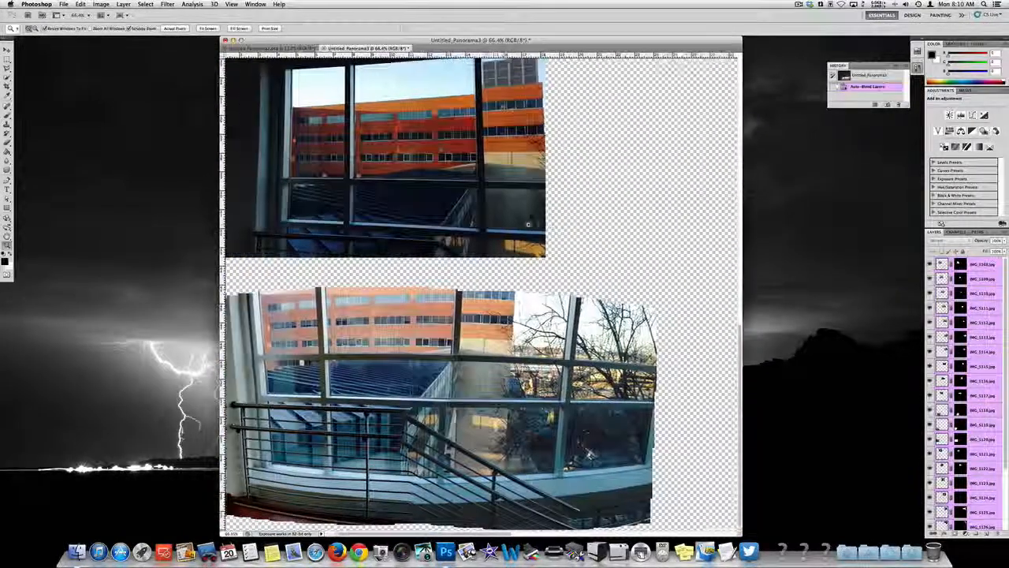
key("super+0")
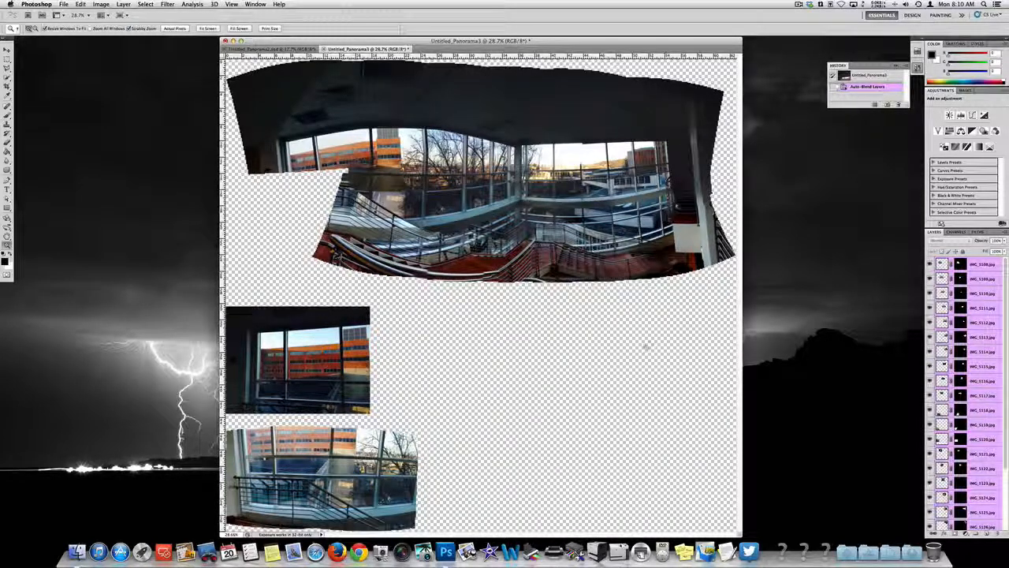
left_click(8, 49)
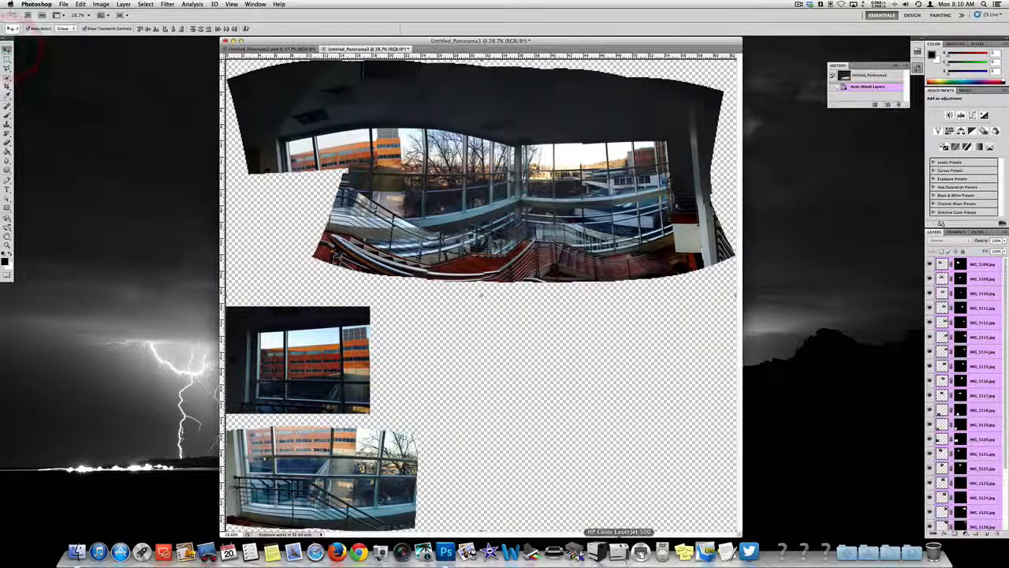
left_click(450, 476)
left_click_drag(465, 484, 339, 191)
Step: Try to line up the moved fragment's windows and railing with the main panorama by shifting it down and inward
key("super+equal")
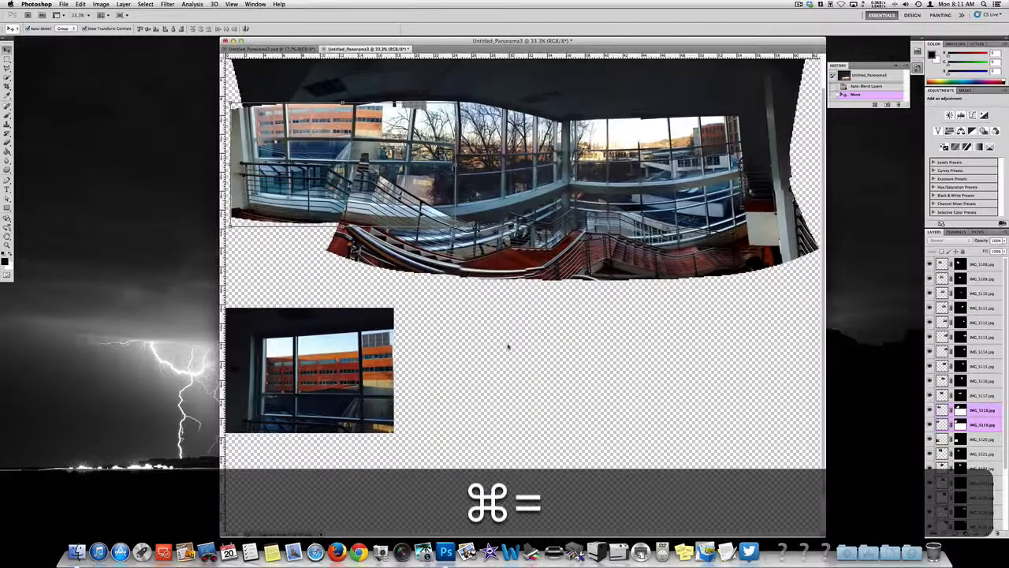
key("super+equal")
scroll(507, 344, "up", 5)
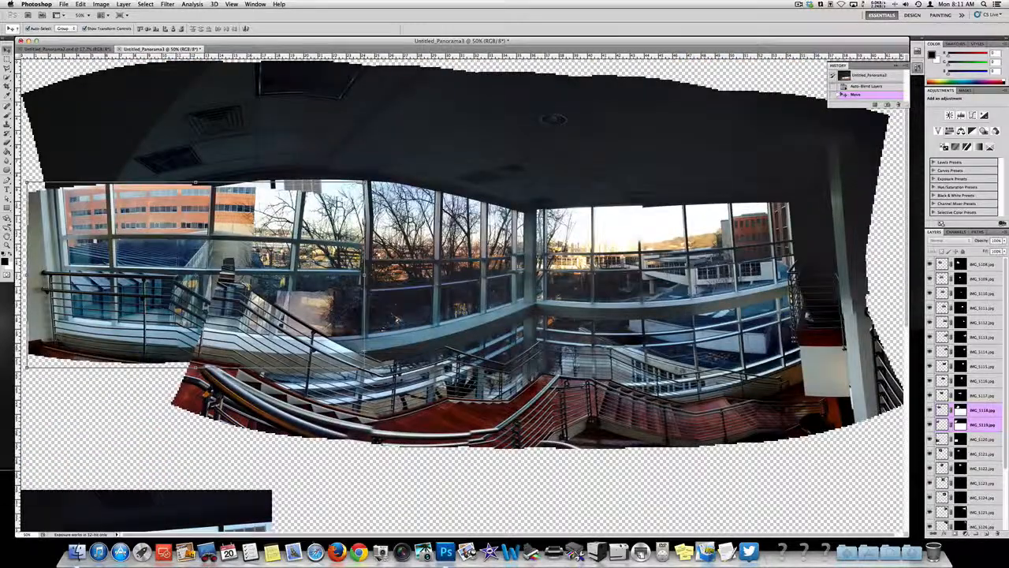
mouse_move(167, 247)
left_mouse_down()
mouse_move(170, 286)
mouse_move(165, 268)
left_mouse_up()
scroll(166, 267, "left", 1)
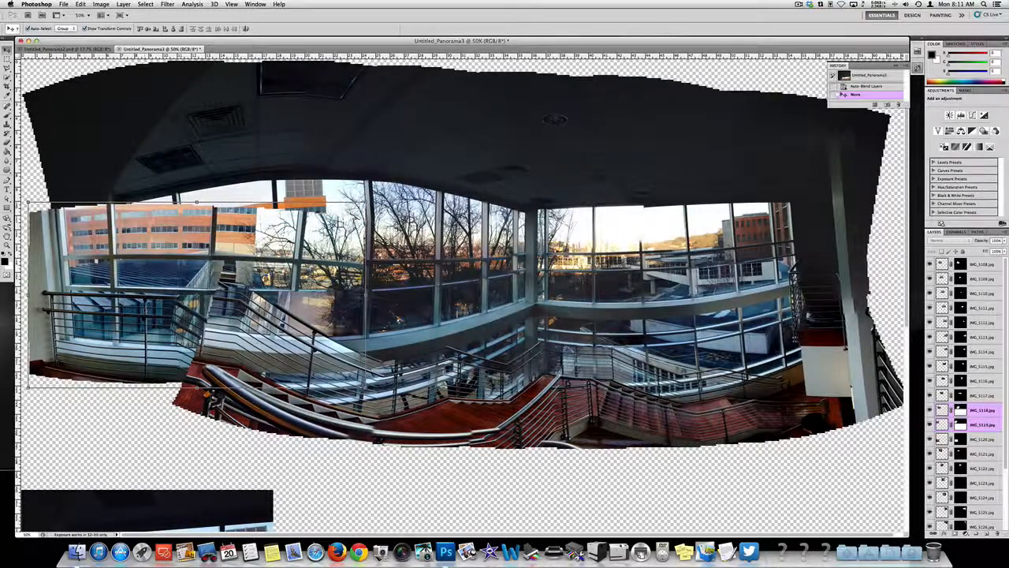
left_click_drag(145, 308, 237, 371)
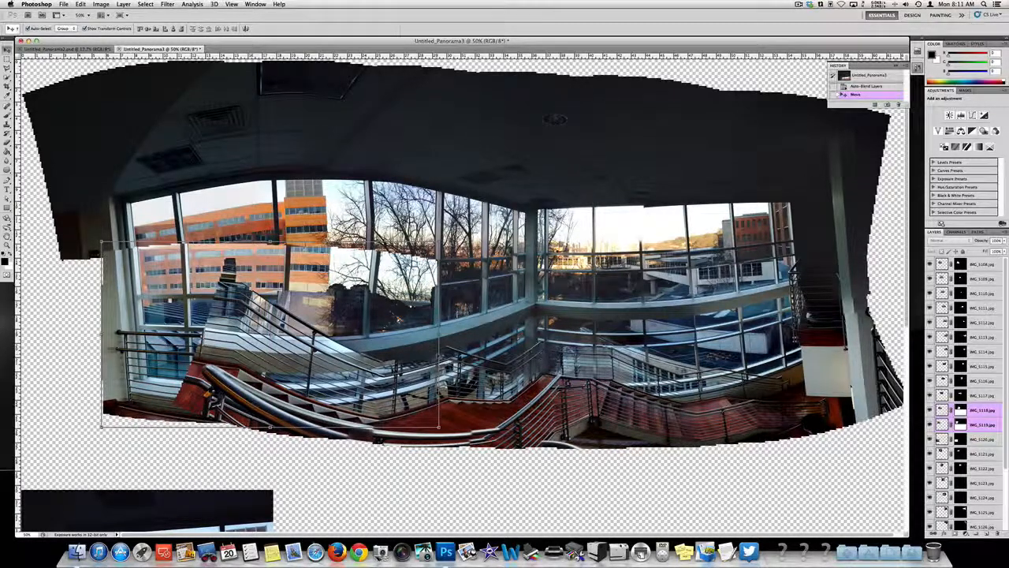
Step: Try to fit the fragment to the window frames by narrowing it to about 96% width with Free Transform
key("super+t")
left_click_drag(439, 335, 427, 335)
left_click(363, 472)
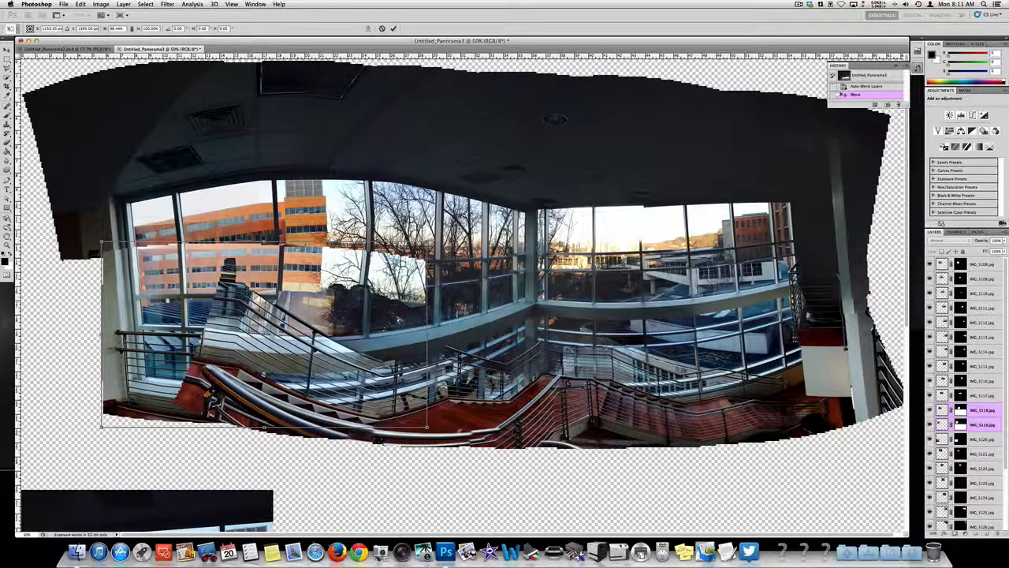
left_click(455, 466)
key("super+0")
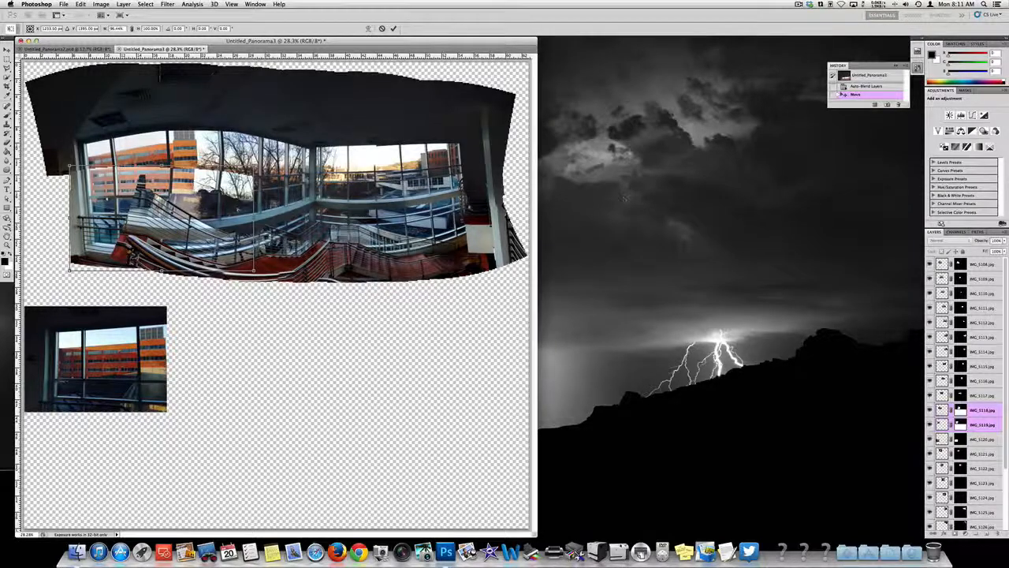
Step: View the finished ST V_Panorama1 flat.jpg from the desktop in Preview, close it and return to Photoshop
left_click(672, 223)
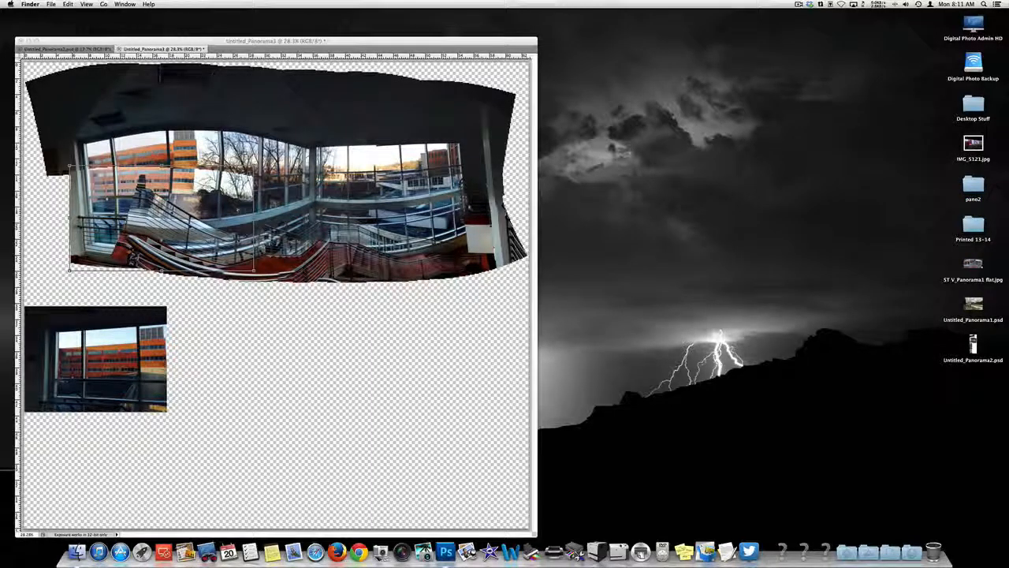
double_click(973, 266)
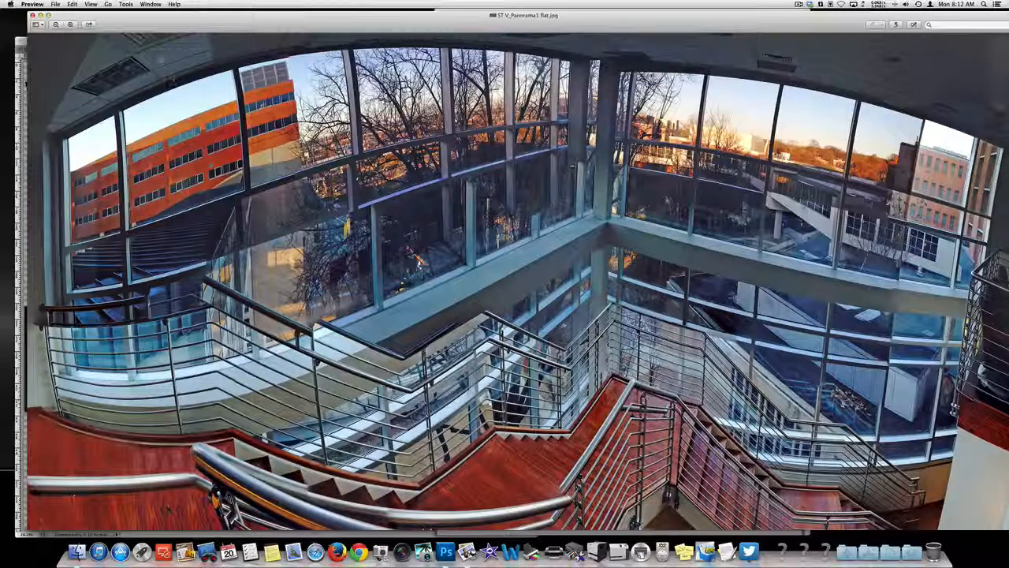
left_click(33, 15)
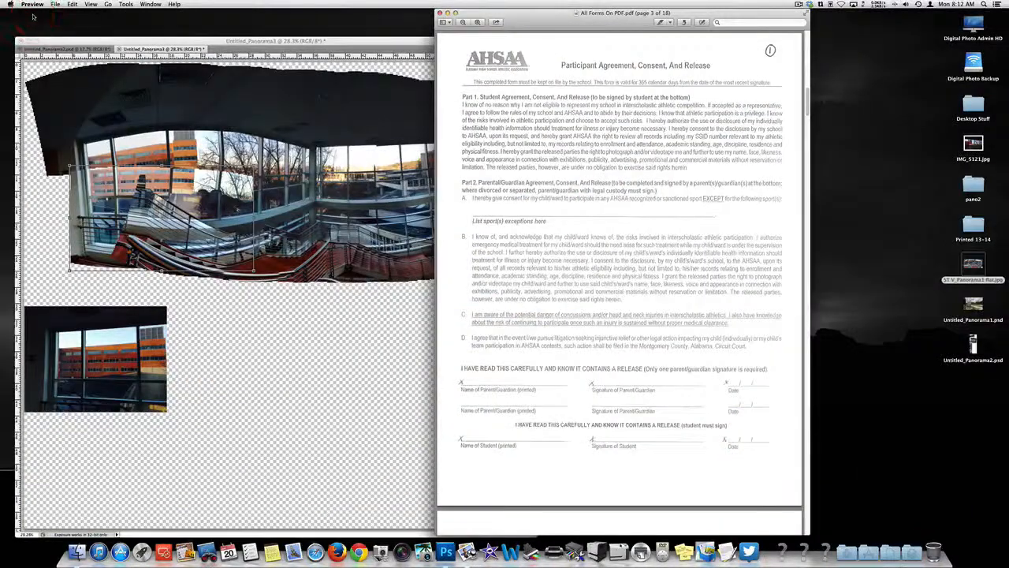
left_click(143, 41)
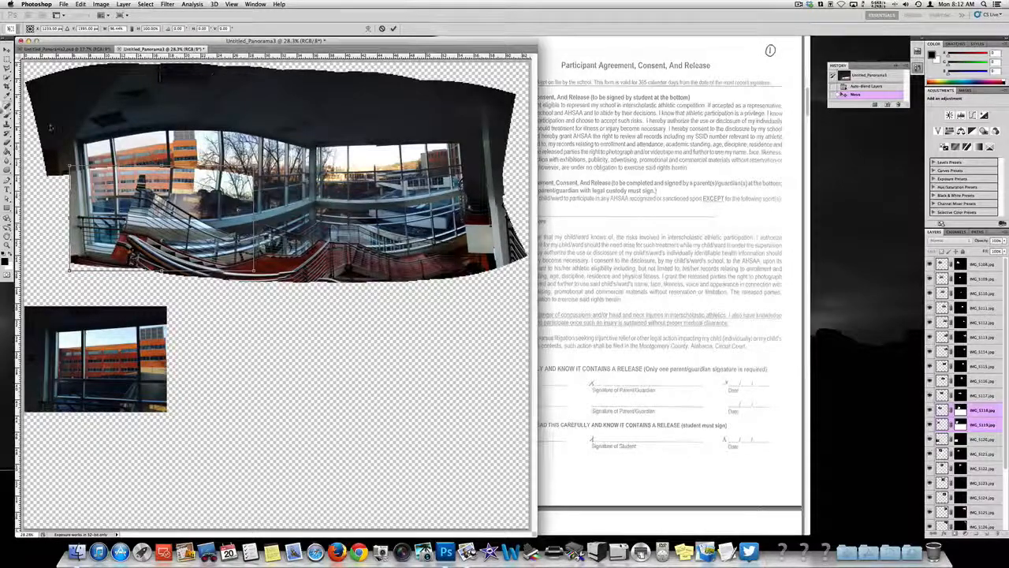
Step: Apply the pending transformation, and step back through the history to the Auto-Blend Layers state
key("c")
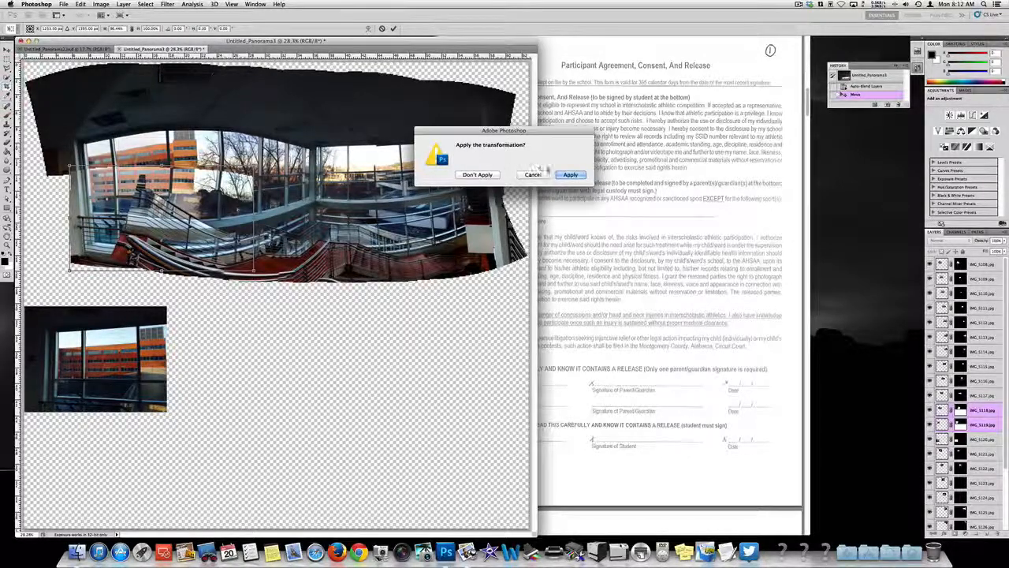
left_click(568, 173)
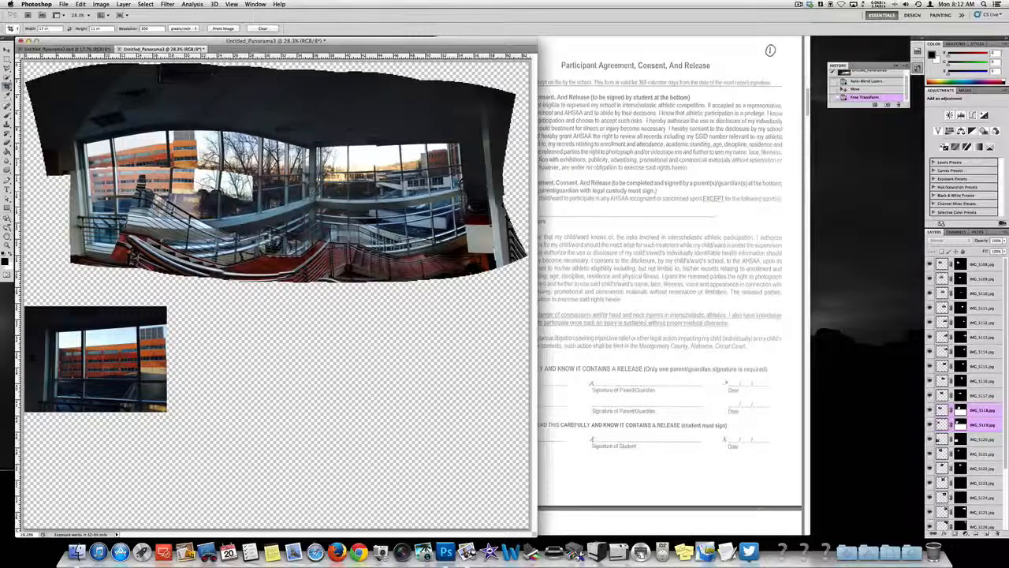
key("alt+super+z")
key("alt+super+z")
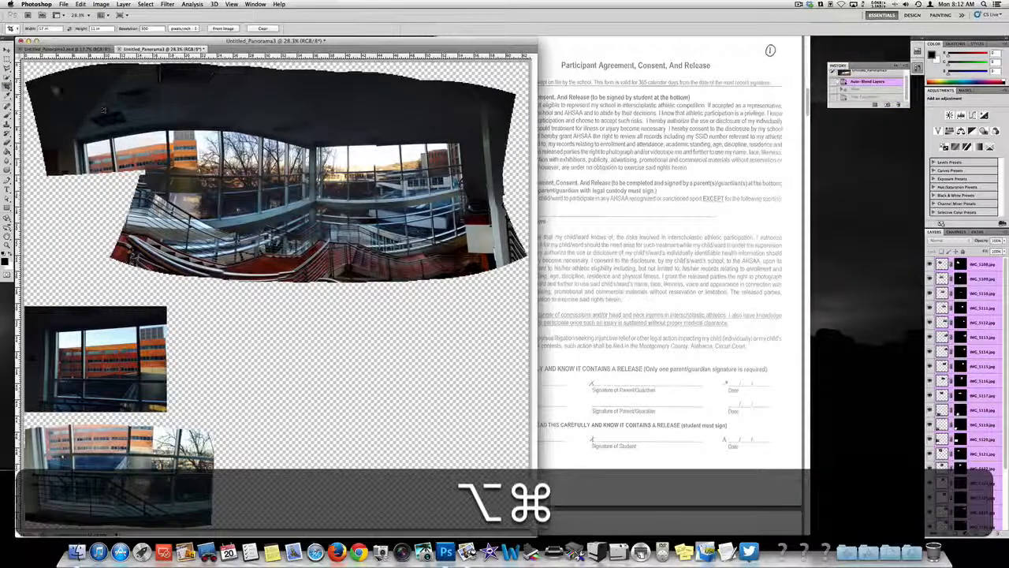
Step: Clear the Crop tool's fixed dimensions and crop the image to the main panorama, leaving out the two detached fragments
left_click_drag(524, 261, 525, 262)
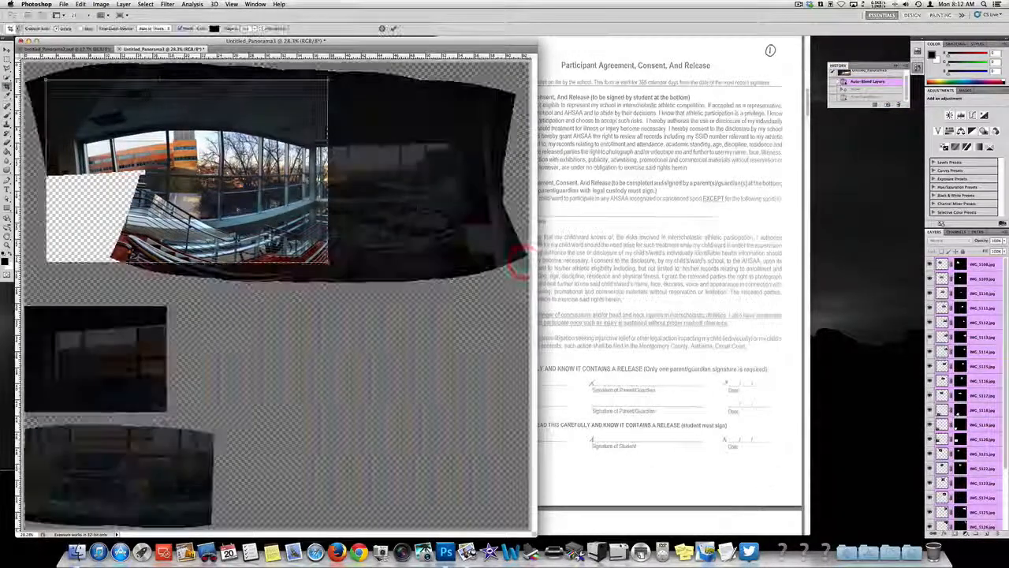
key("Escape")
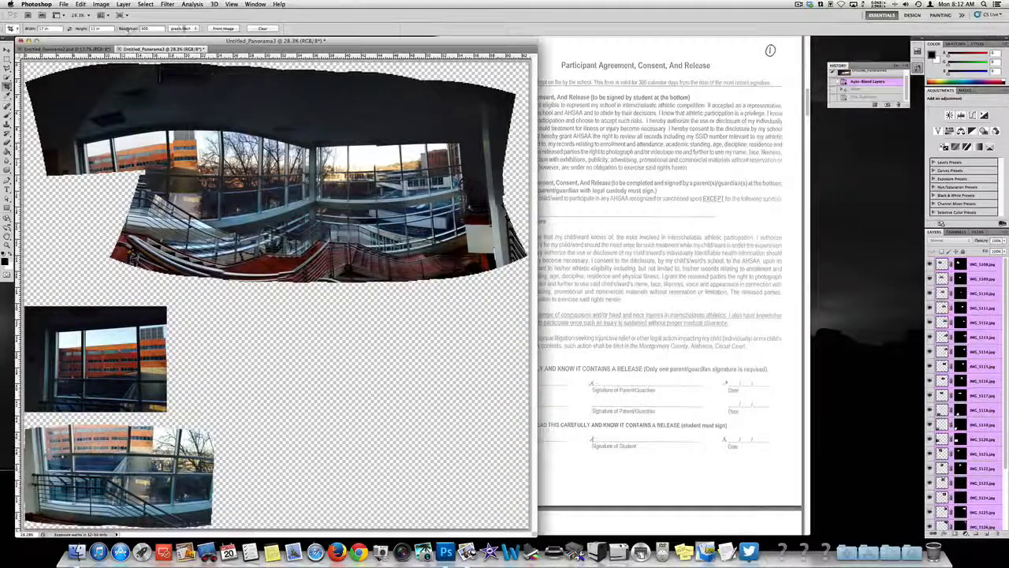
left_click(261, 29)
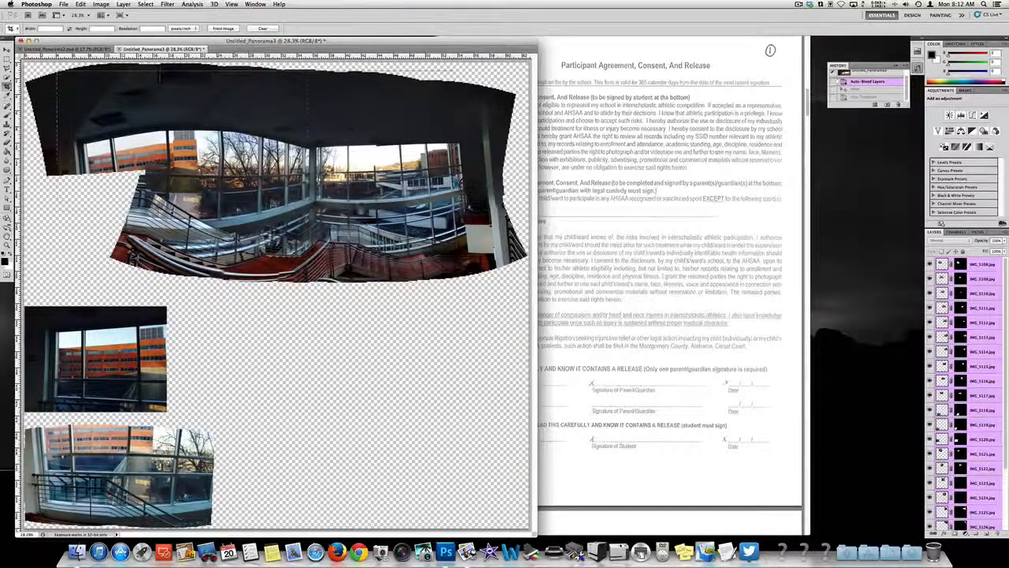
left_click_drag(493, 241, 518, 271)
key("Return")
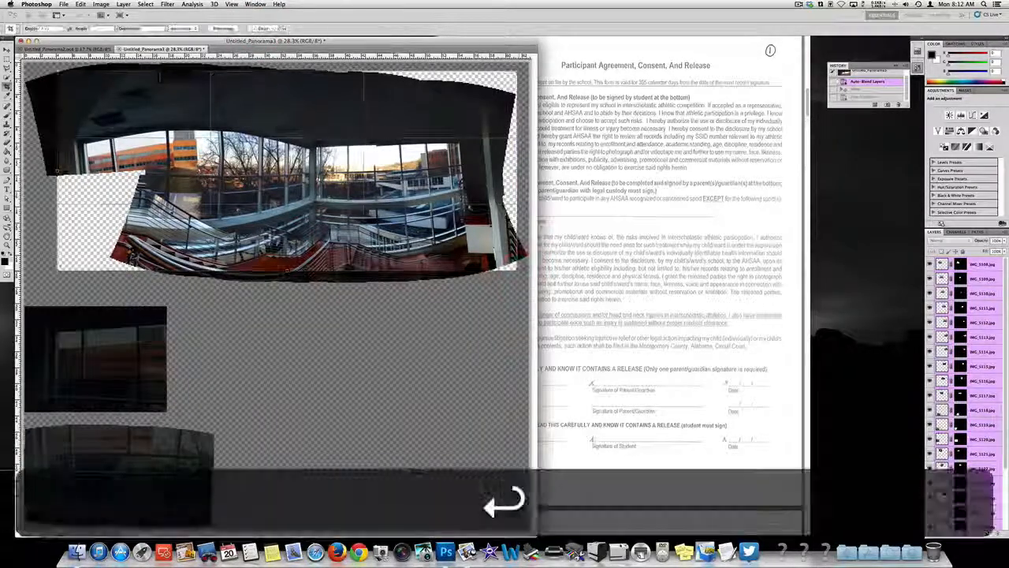
key("super+0")
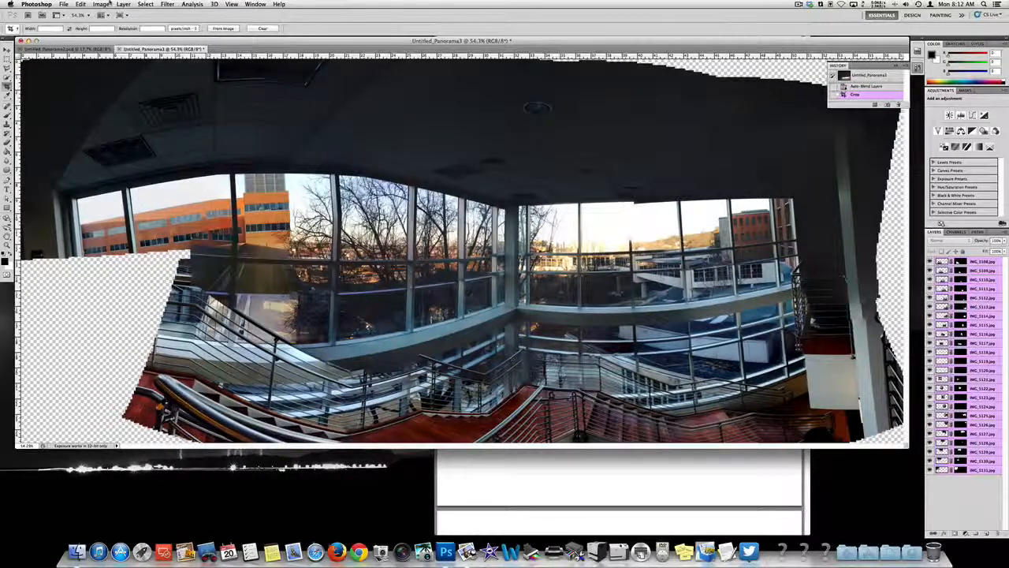
Step: Flatten all layers of the cropped panorama into a single background layer
left_click(103, 4)
mouse_move(105, 14)
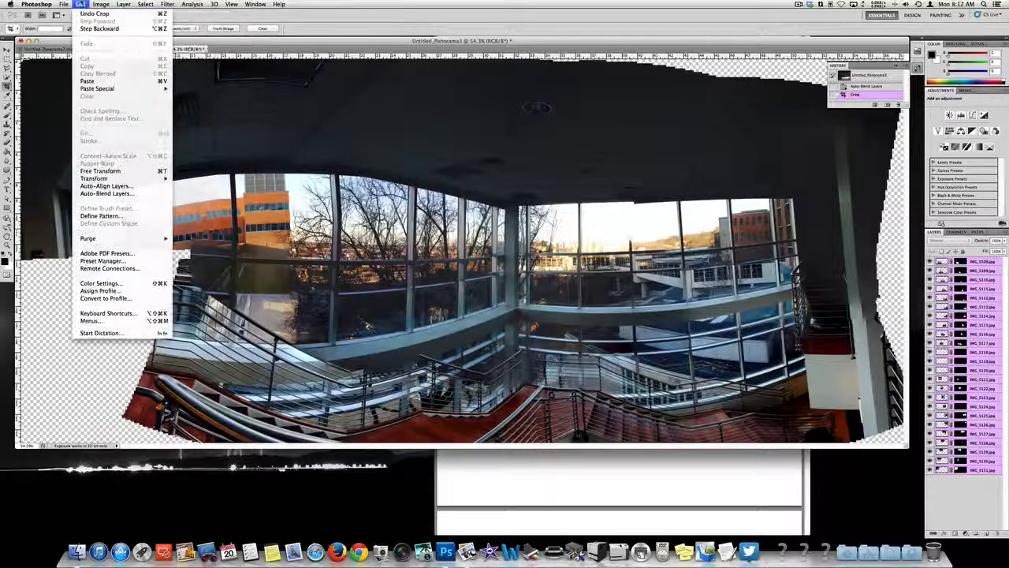
left_click(81, 4)
left_click(81, 4)
left_click(81, 4)
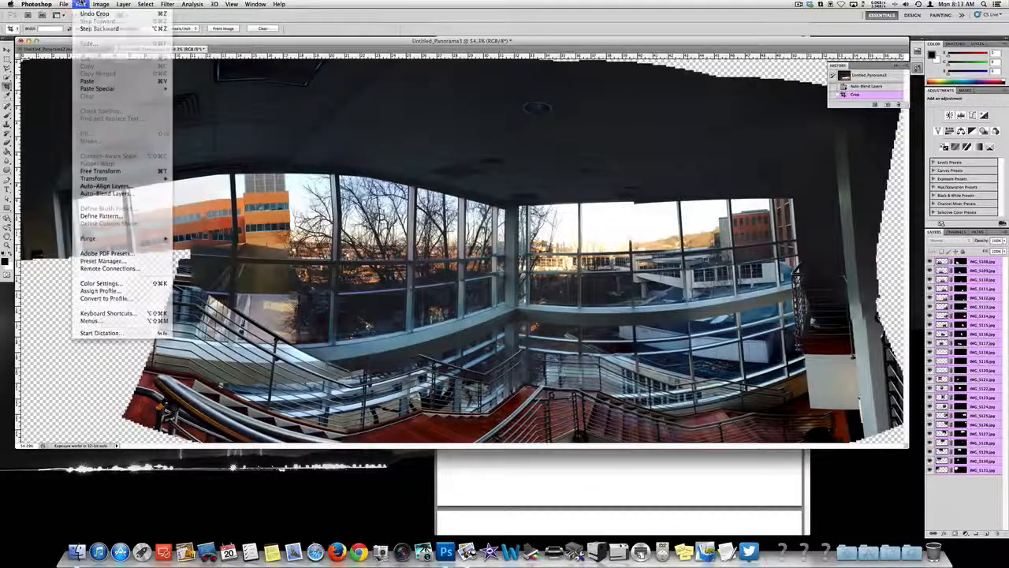
left_click(81, 4)
left_click(102, 5)
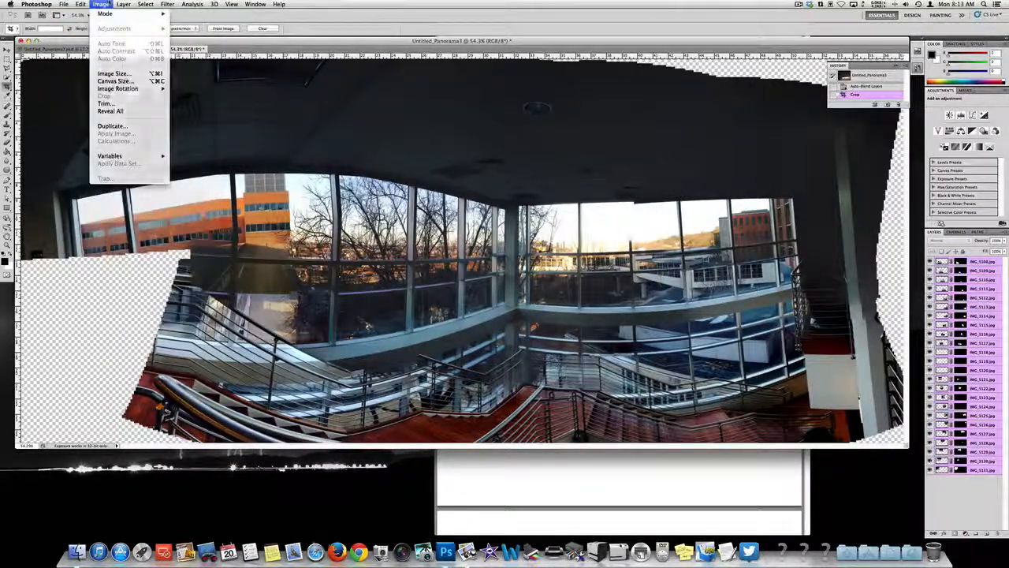
left_click(124, 4)
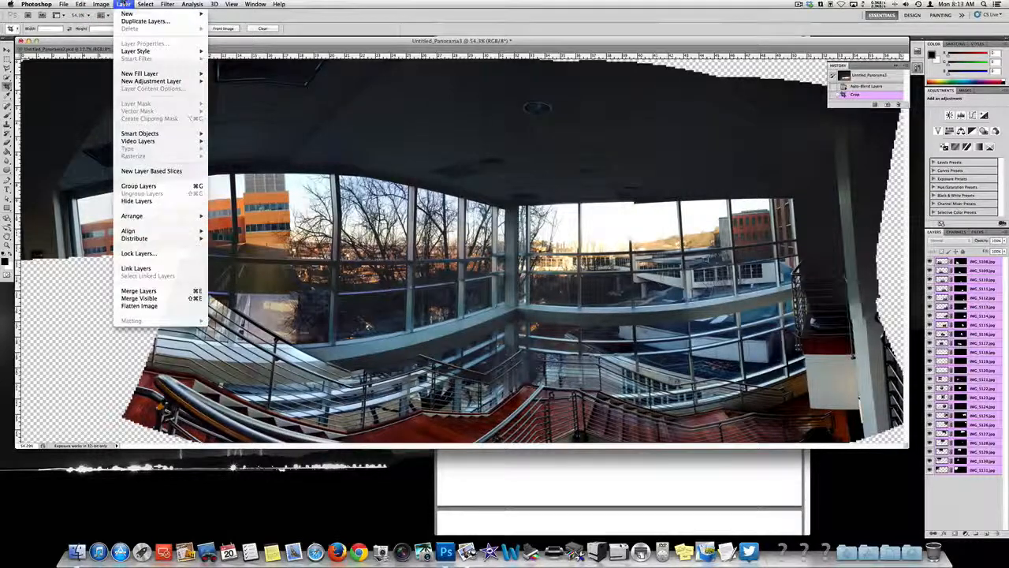
left_click(180, 306)
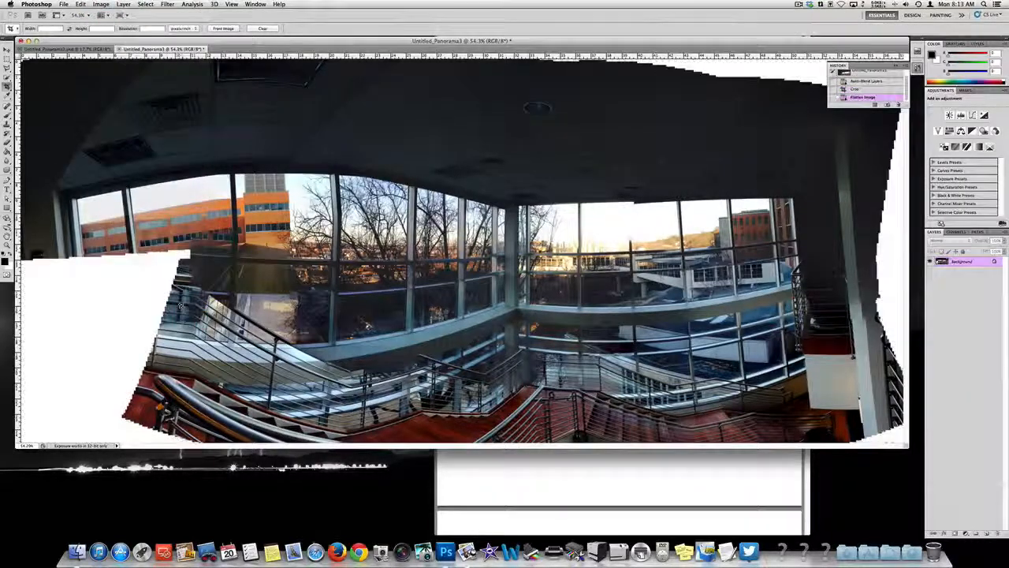
Step: Apply Auto Contrast to the flattened panorama
left_click(102, 4)
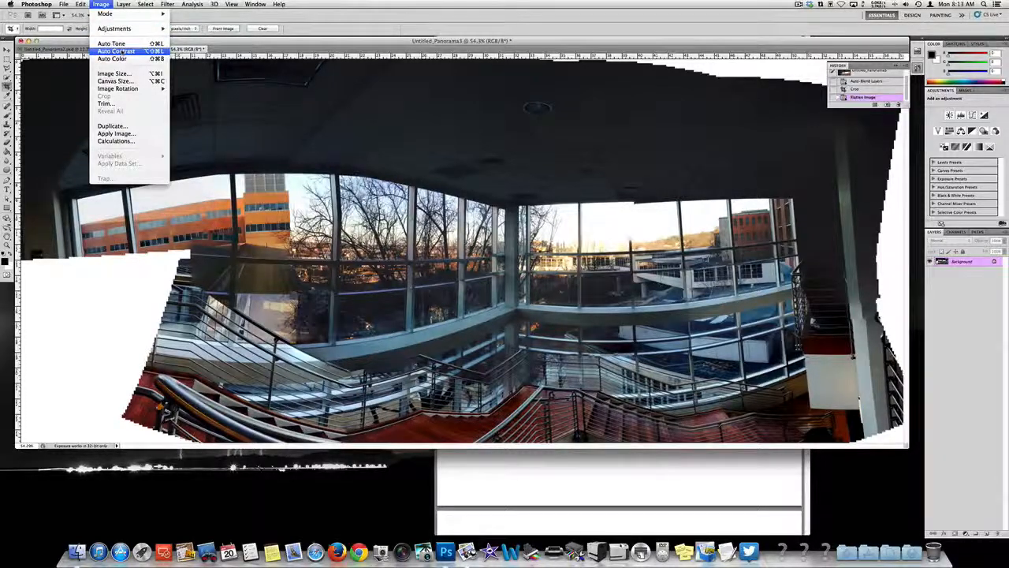
left_click(115, 50)
left_click(102, 4)
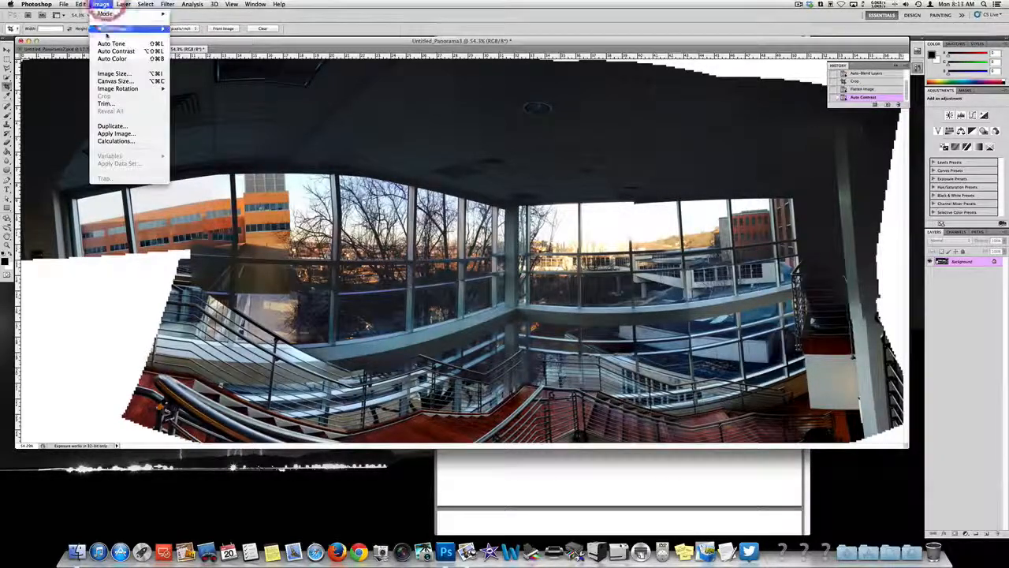
left_click(101, 4)
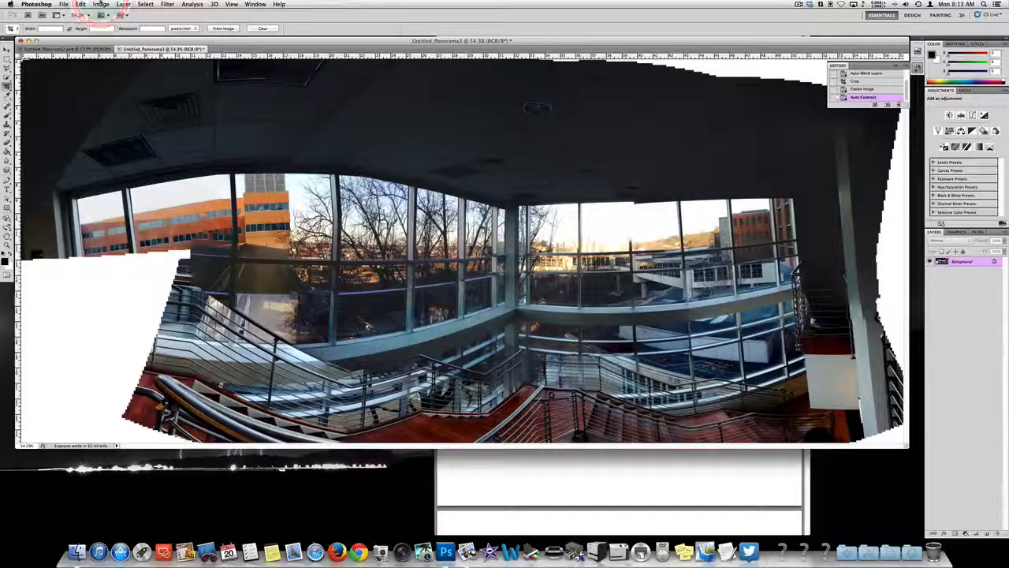